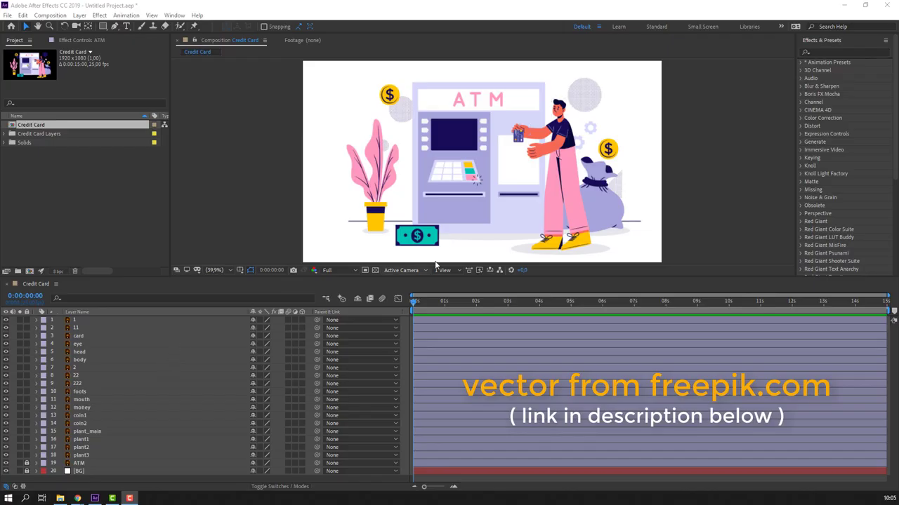
# - Move arm layer 11's anchor point to its shoulder end using the Pan Behind tool
pyautogui.click(555, 139)
pyautogui.press('/')
pyautogui.moveTo(641, 149)
pyautogui.mouseDown()
pyautogui.moveTo(553, 186)
pyautogui.moveTo(464, 175)
pyautogui.mouseUp()
pyautogui.press('.')
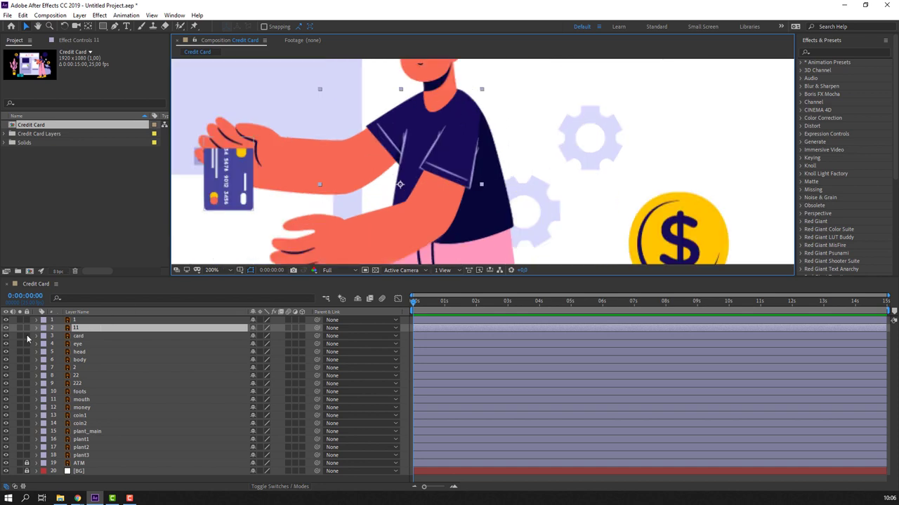
pyautogui.click(20, 328)
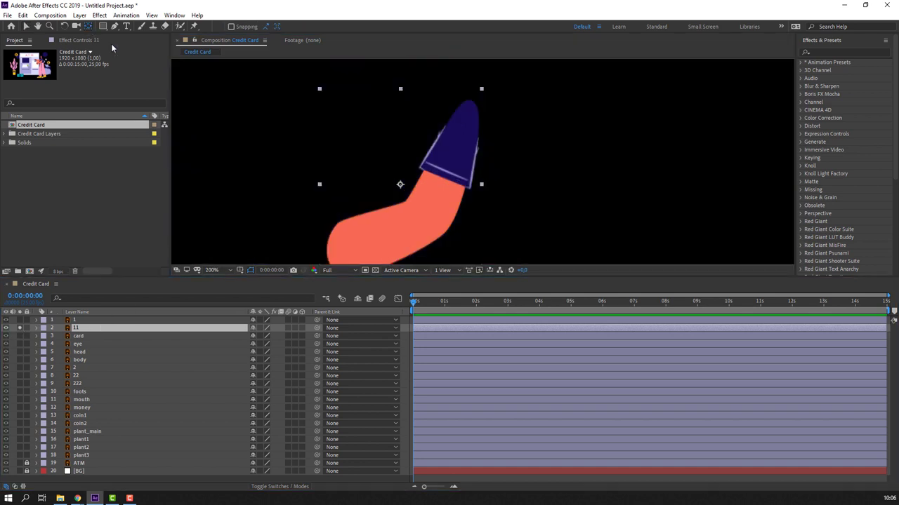
pyautogui.moveTo(400, 185); pyautogui.dragTo(468, 113)
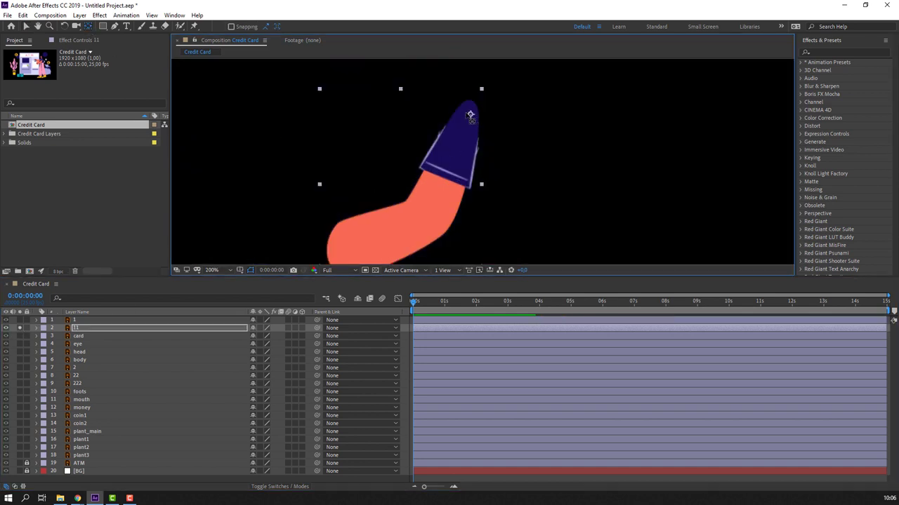
pyautogui.press('v')
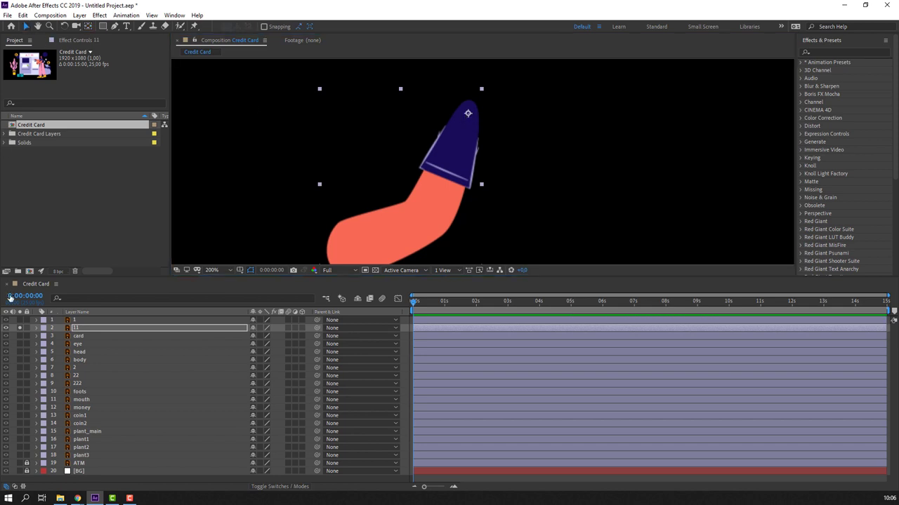
pyautogui.click(20, 327)
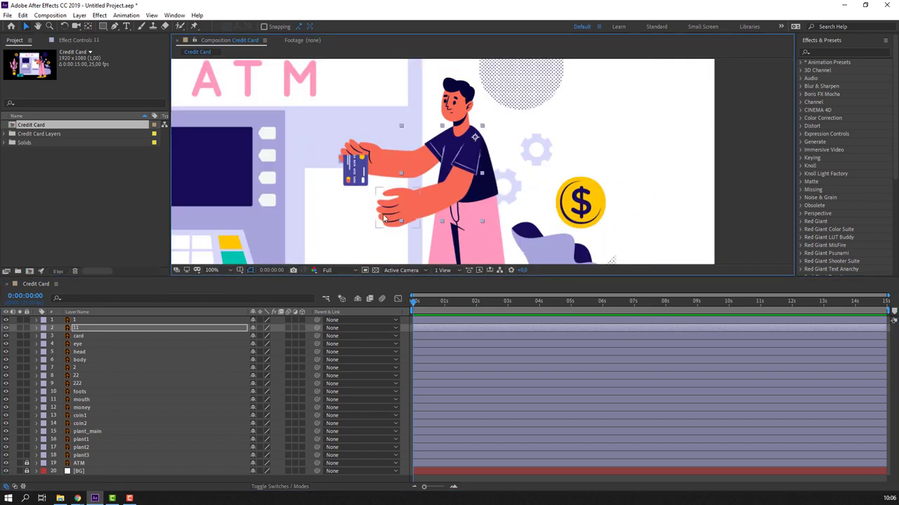
# - Move lower hand layer 1's anchor point to its wrist
pyautogui.click(388, 223)
pyautogui.moveTo(388, 223); pyautogui.dragTo(450, 165)
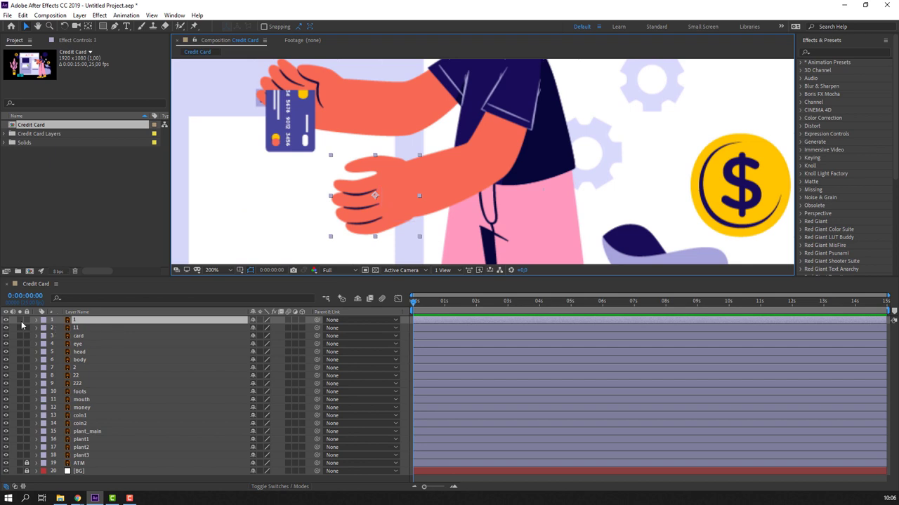
pyautogui.click(20, 321)
pyautogui.click(85, 28)
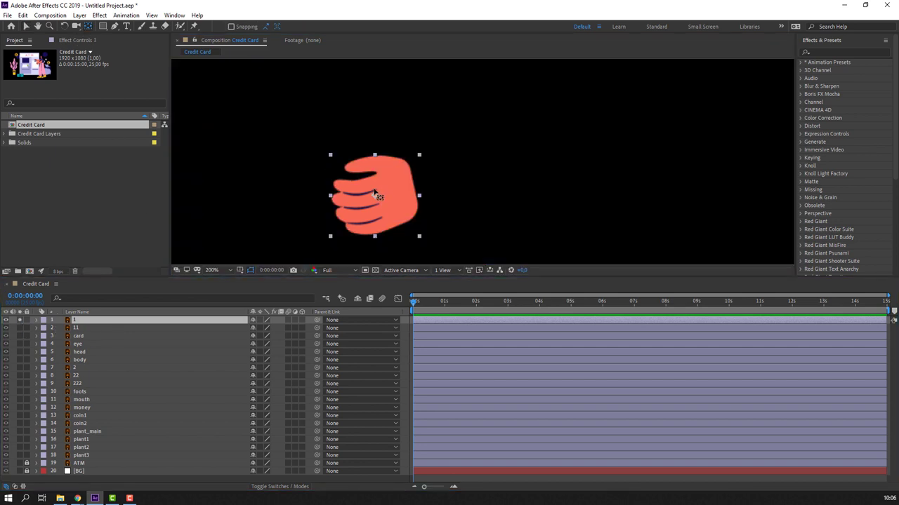
pyautogui.moveTo(379, 197); pyautogui.dragTo(404, 186)
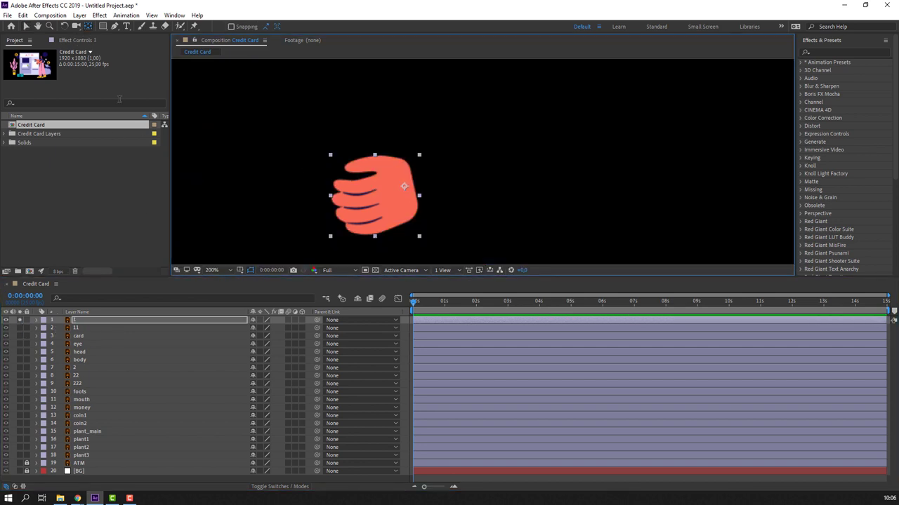
pyautogui.click(26, 26)
pyautogui.click(20, 320)
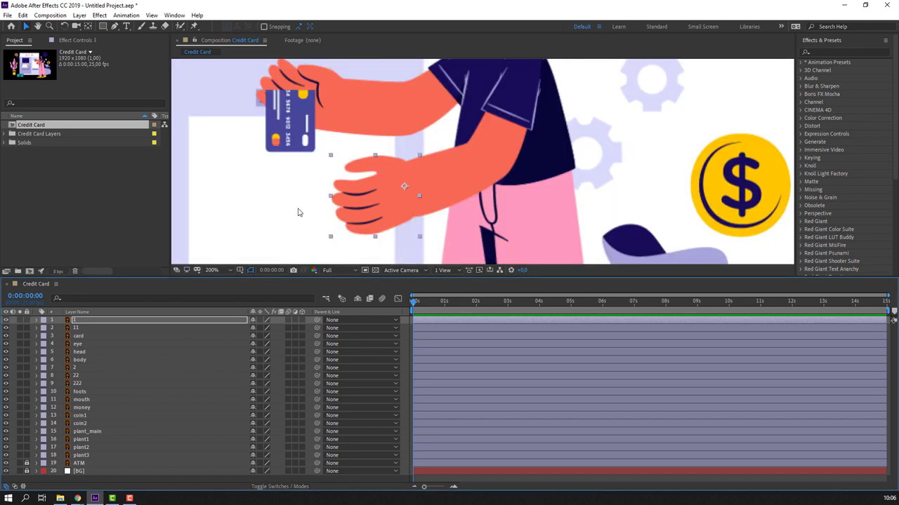
pyautogui.scroll(-2, 319, 209)
# - Parent layer 1 to 11, 11 to body, 2 to 22, and 22 to 222
pyautogui.click(125, 320)
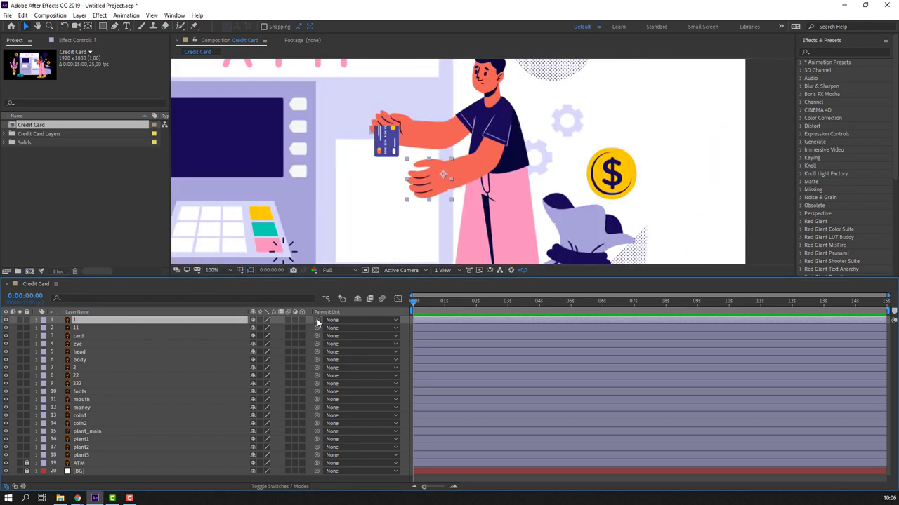
pyautogui.moveTo(215, 323); pyautogui.dragTo(87, 327)
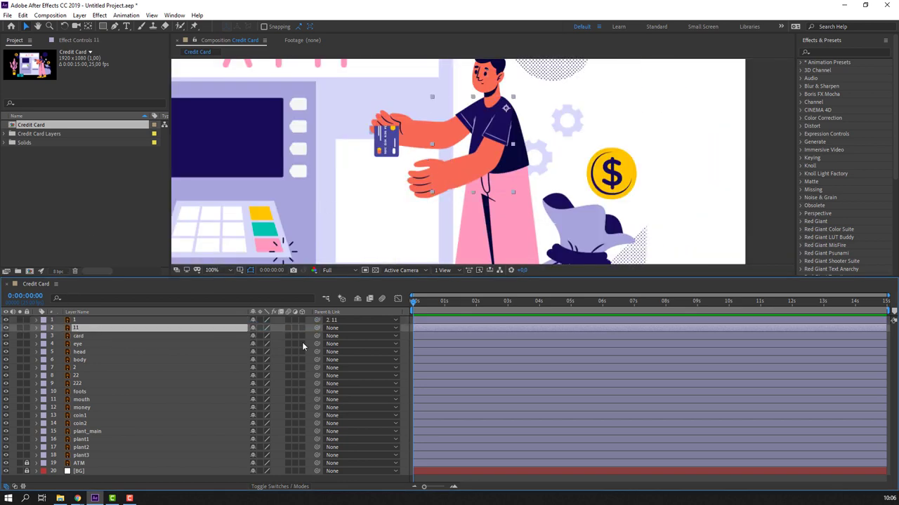
pyautogui.moveTo(319, 326); pyautogui.dragTo(87, 361)
pyautogui.click(79, 366)
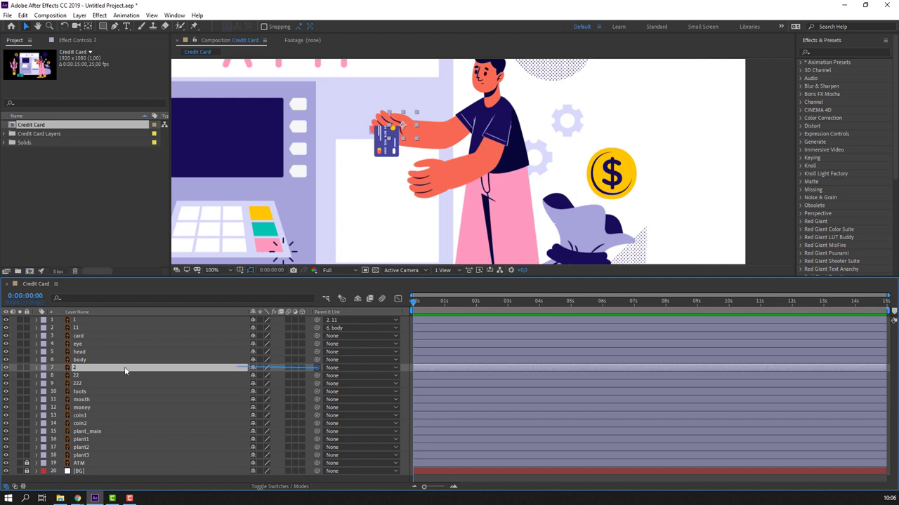
pyautogui.moveTo(317, 367); pyautogui.dragTo(74, 376)
pyautogui.moveTo(317, 375); pyautogui.dragTo(85, 385)
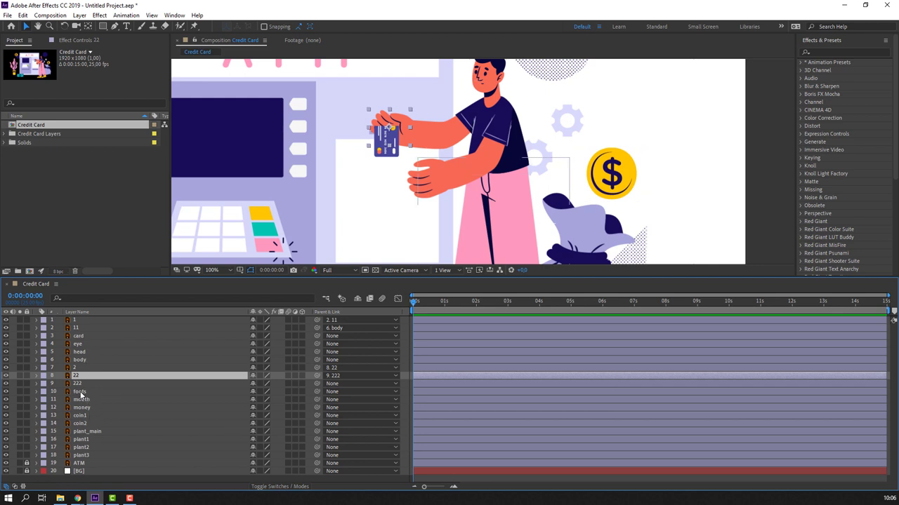
# - Move the foots layer up to seventh position and solo arm layer 222
pyautogui.moveTo(81, 391); pyautogui.dragTo(80, 371)
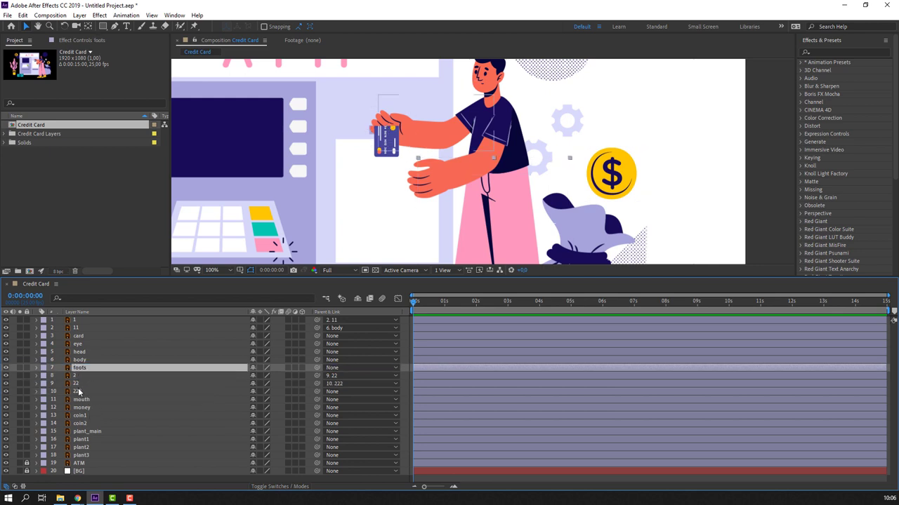
pyautogui.click(79, 392)
pyautogui.click(20, 391)
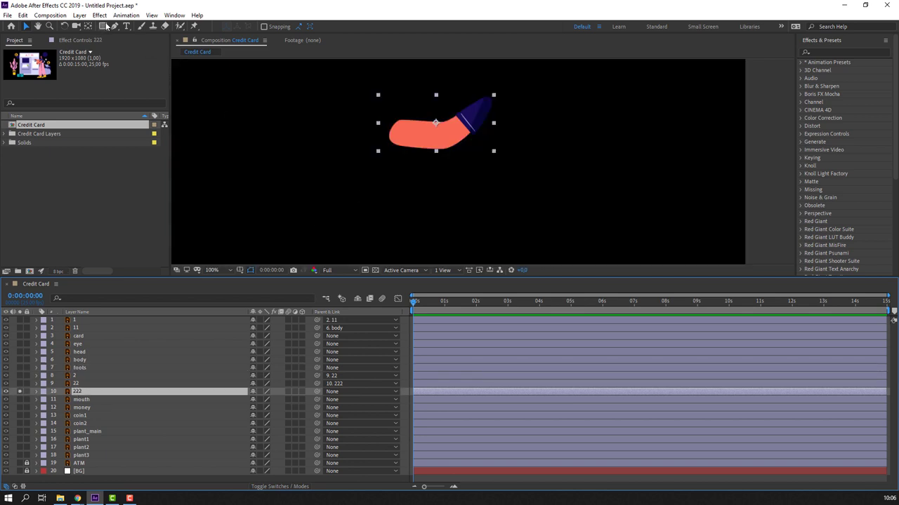
# - Move arm 222's anchor point up to its shoulder, then unsolo it
pyautogui.click(88, 26)
pyautogui.moveTo(442, 130); pyautogui.dragTo(488, 103)
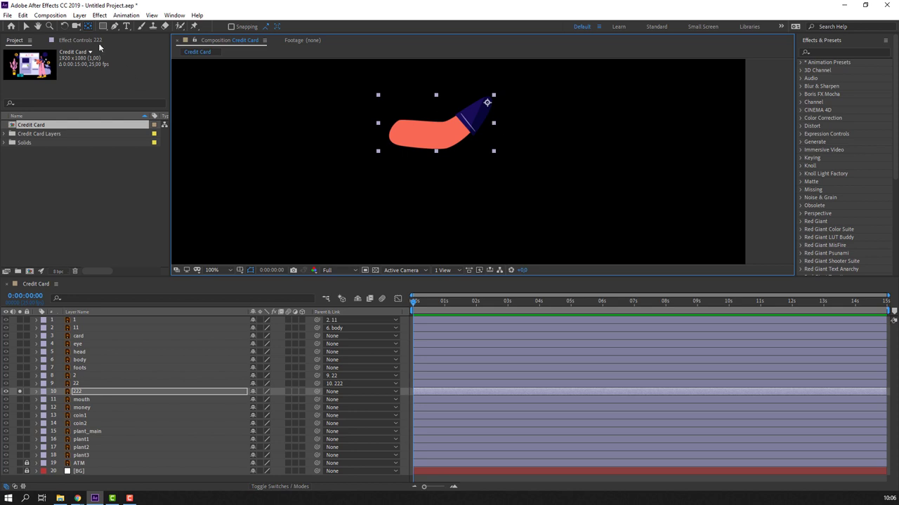
pyautogui.click(27, 27)
pyautogui.click(21, 392)
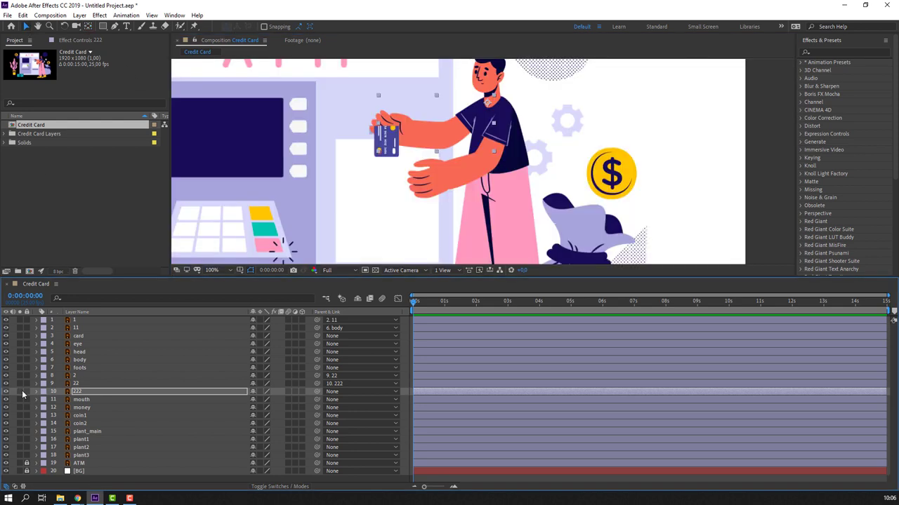
# - Rotate arm 222 down so the card rests by the ATM slot
pyautogui.press('r')
pyautogui.moveTo(261, 399); pyautogui.dragTo(237, 401)
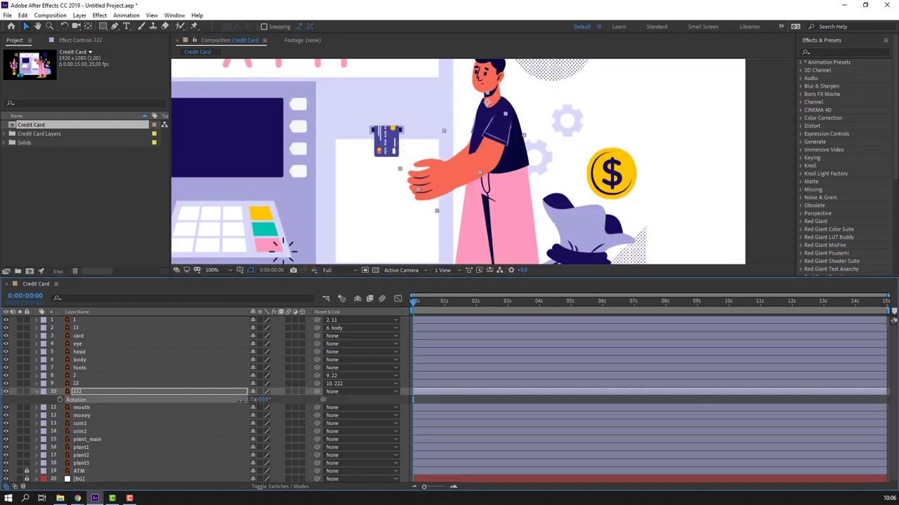
pyautogui.click(37, 391)
pyautogui.click(487, 146)
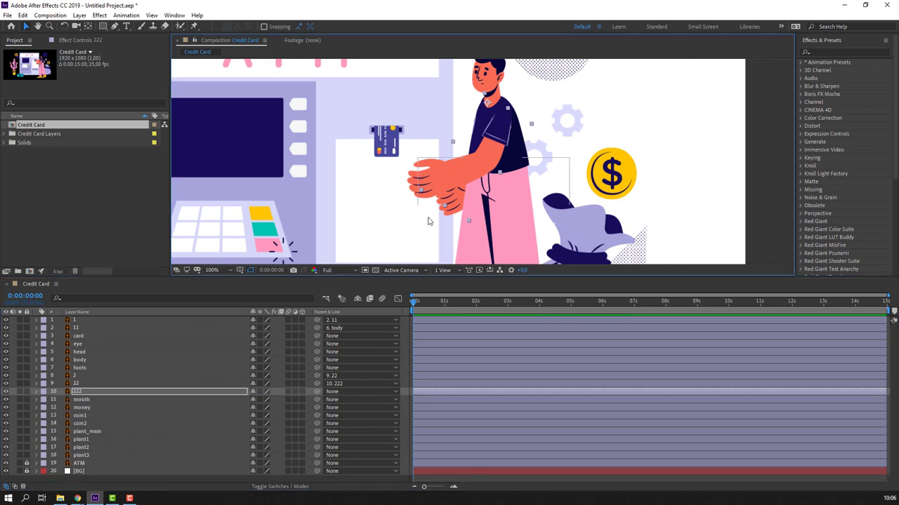
pyautogui.scroll(-2, 532, 151)
pyautogui.click(493, 150)
pyautogui.scroll(2, 493, 149)
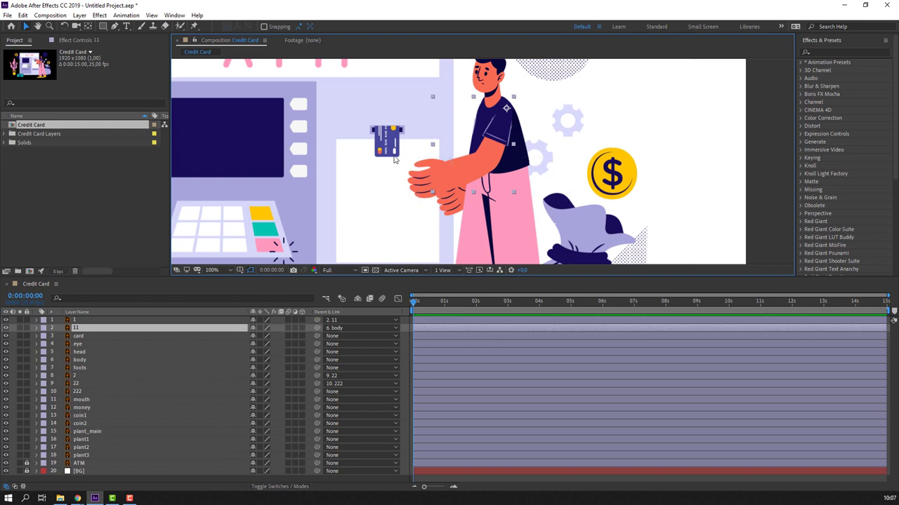
# - Test-rotate arm layer 11 toward the card
pyautogui.scroll(2, 488, 160)
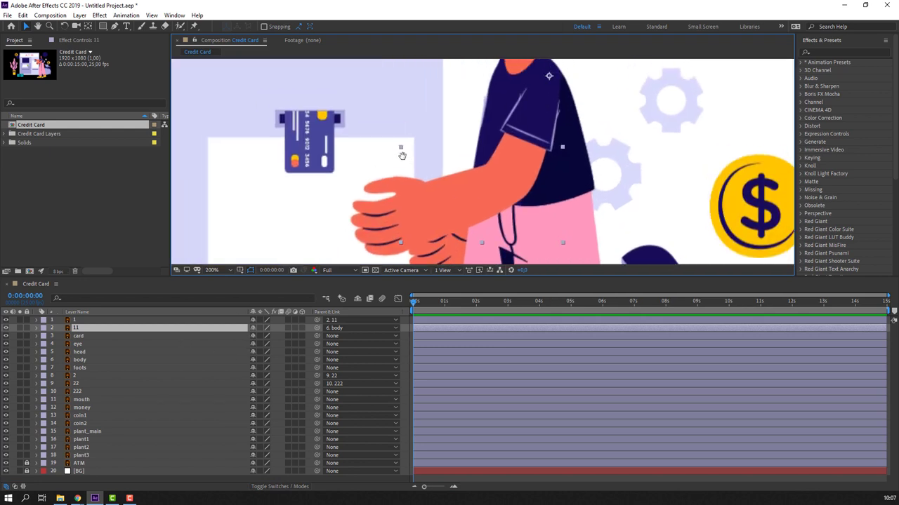
pyautogui.press('r')
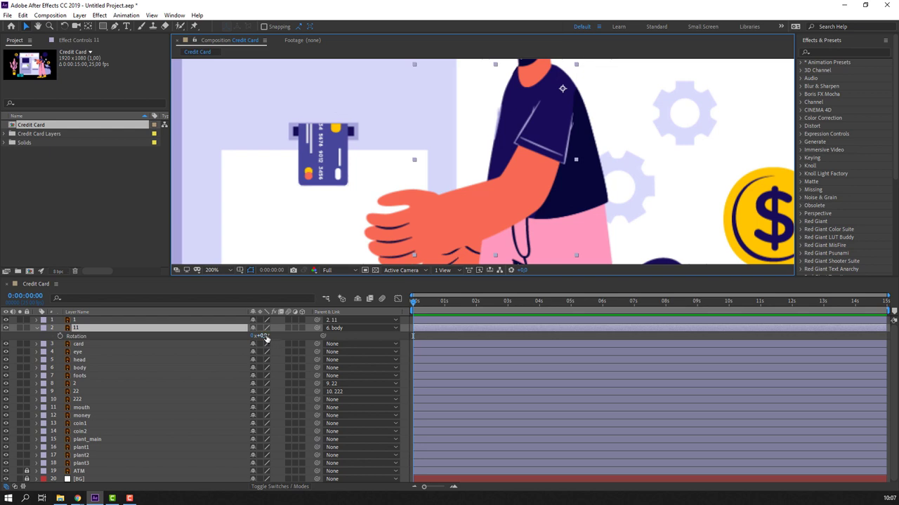
pyautogui.moveTo(265, 337)
pyautogui.mouseDown()
pyautogui.moveTo(275, 338)
pyautogui.moveTo(261, 336)
pyautogui.mouseUp()
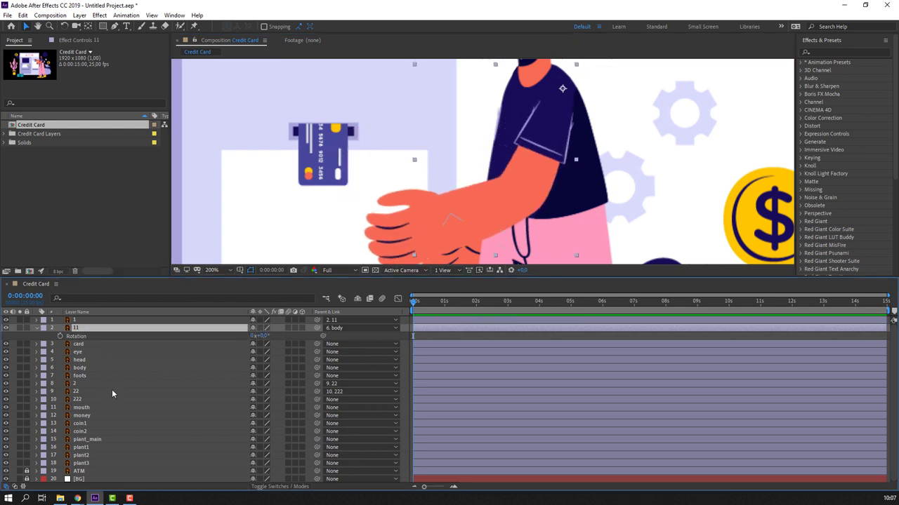
# - Parent the foots layer to body, eye to head, and head to body
pyautogui.click(85, 375)
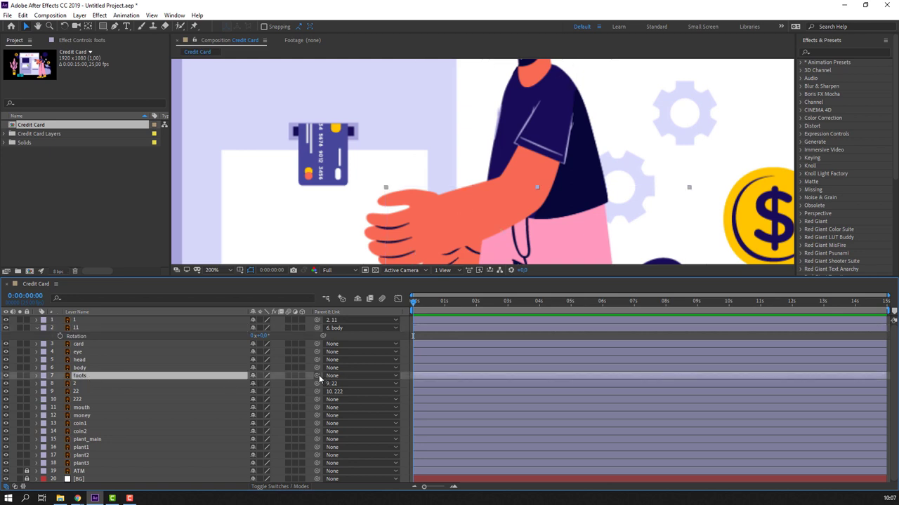
pyautogui.moveTo(317, 376); pyautogui.dragTo(79, 368)
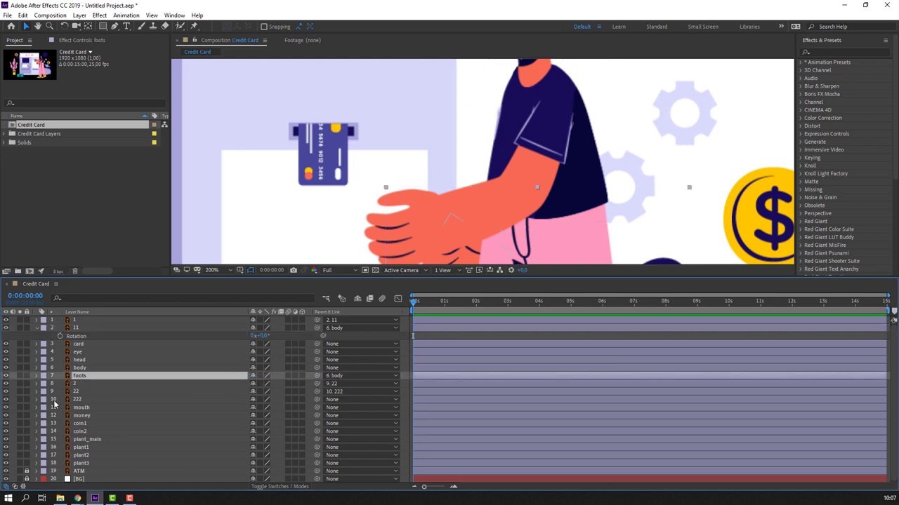
pyautogui.click(82, 353)
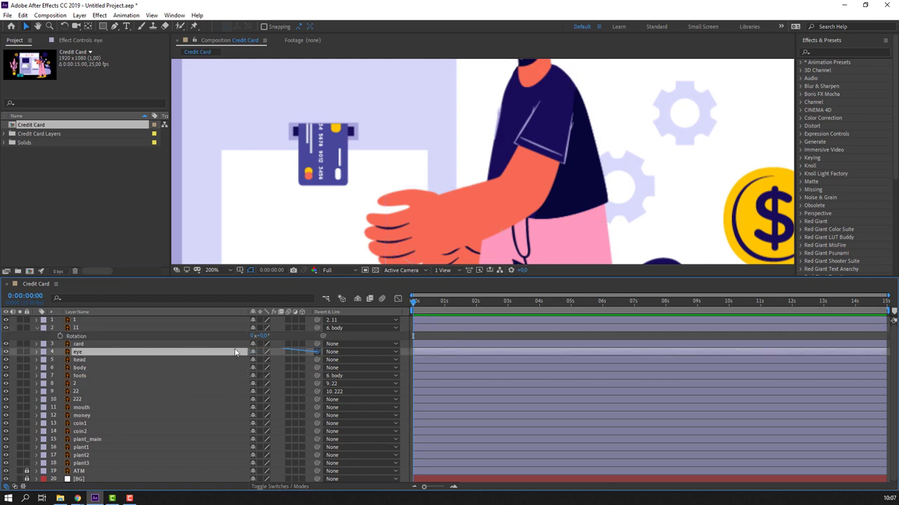
pyautogui.moveTo(235, 352); pyautogui.dragTo(81, 359)
pyautogui.click(79, 361)
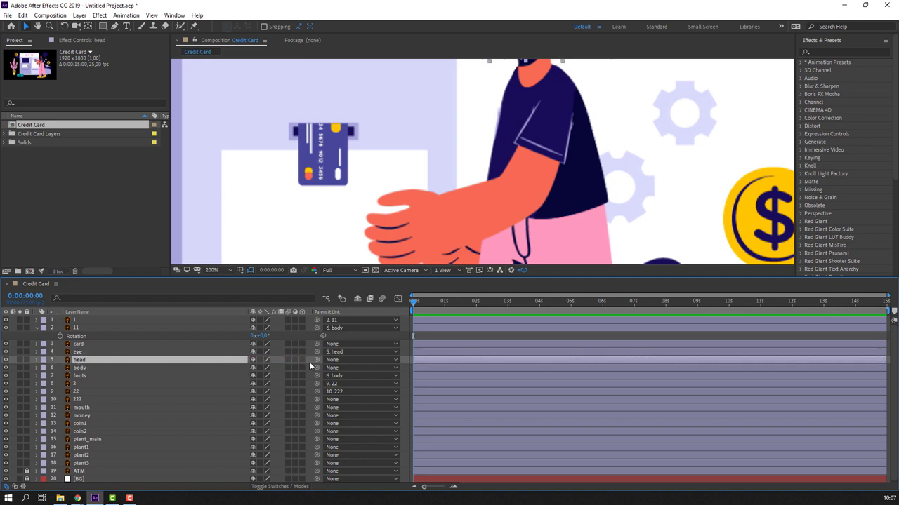
pyautogui.moveTo(315, 359); pyautogui.dragTo(84, 368)
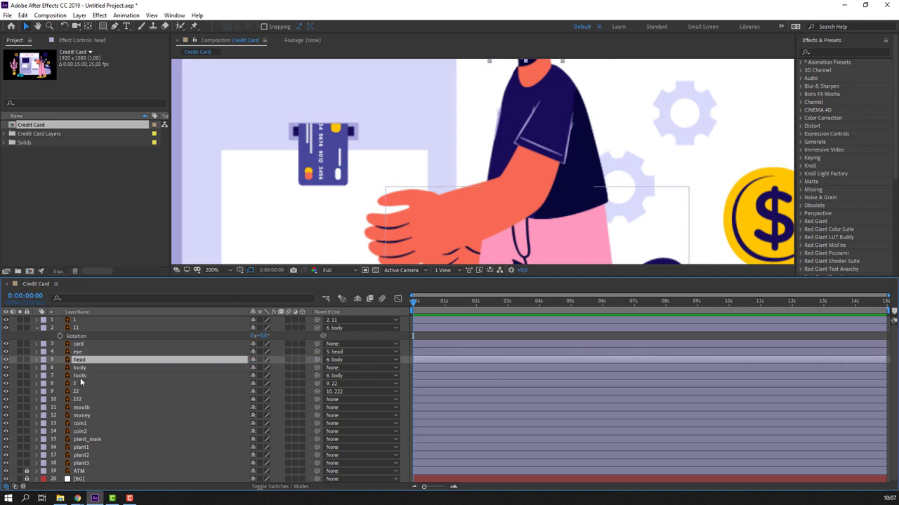
pyautogui.click(79, 368)
pyautogui.scroll(-2, 478, 199)
pyautogui.scroll(-2, 478, 199)
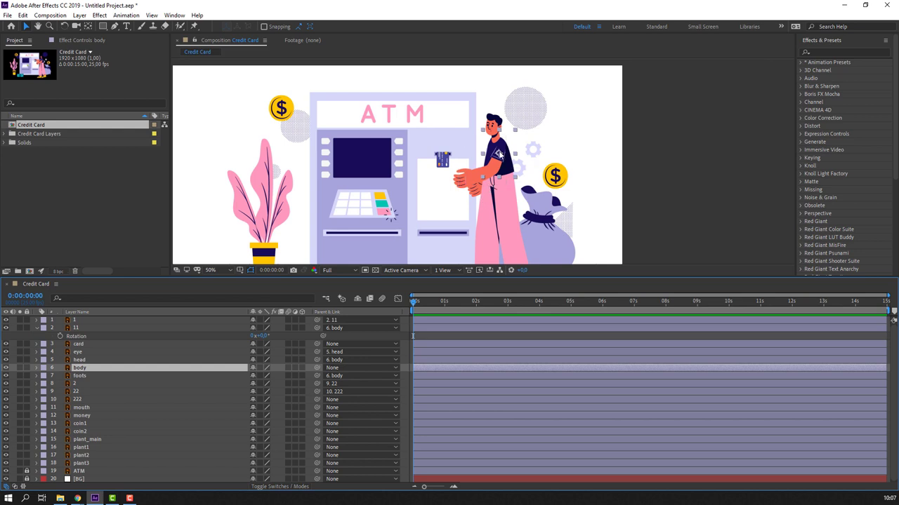
# - Parent layer 222 to the body layer
pyautogui.moveTo(500, 153); pyautogui.dragTo(485, 158)
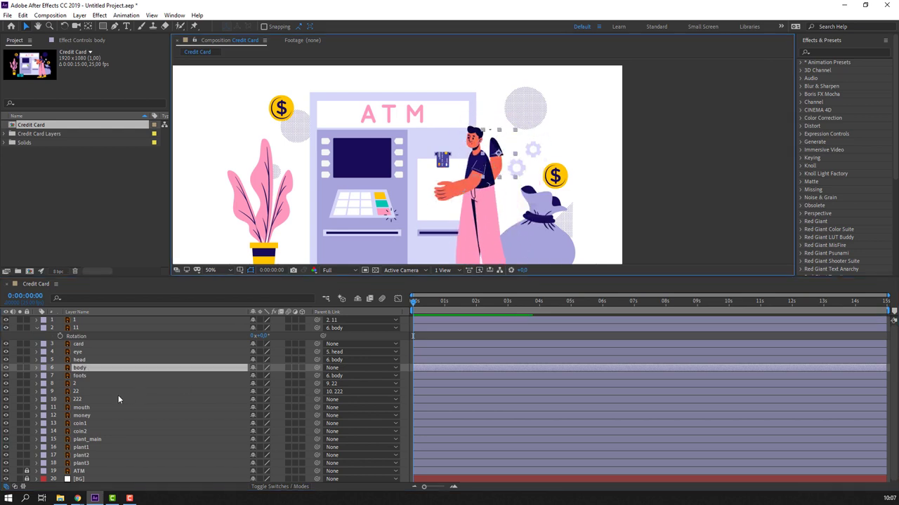
pyautogui.hotkey('ctrl', 'z')
pyautogui.click(84, 399)
pyautogui.moveTo(315, 402); pyautogui.dragTo(81, 368)
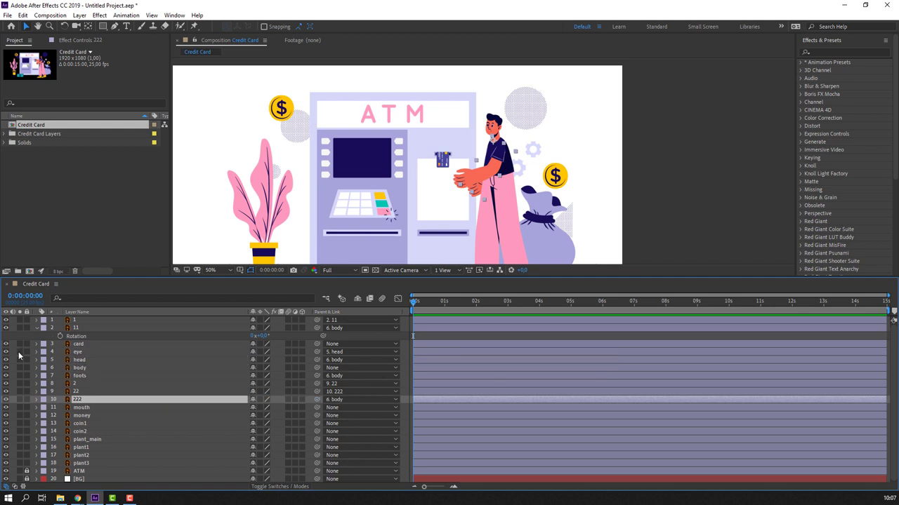
pyautogui.click(37, 328)
pyautogui.click(91, 359)
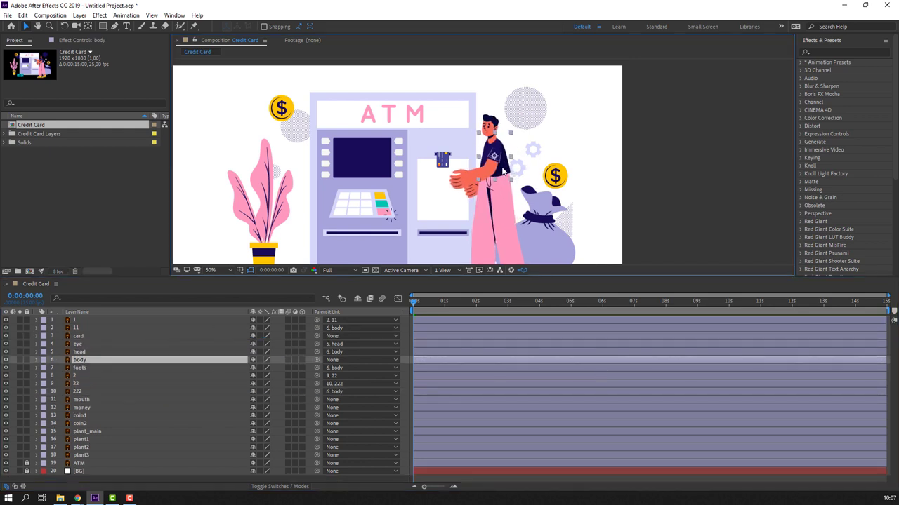
# - Rotate arm layer 11 about 13° so the hand grips the card, nudging the body slightly left
pyautogui.scroll(2, 509, 166)
pyautogui.scroll(1, 556, 159)
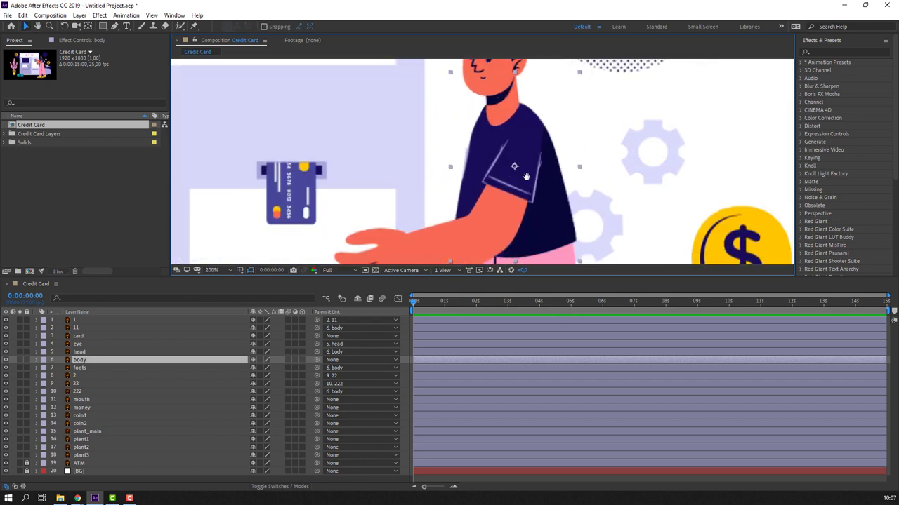
pyautogui.scroll(1, 528, 179)
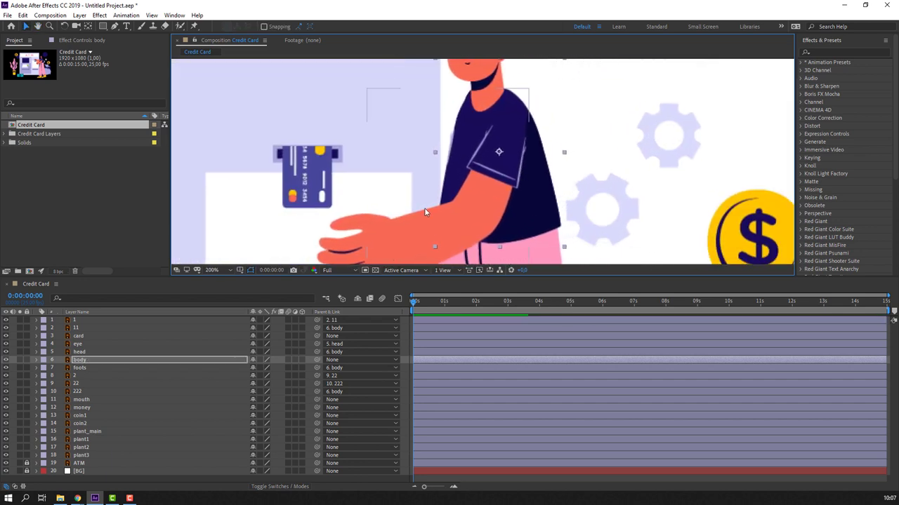
pyautogui.moveTo(288, 215); pyautogui.dragTo(334, 211)
pyautogui.press('v')
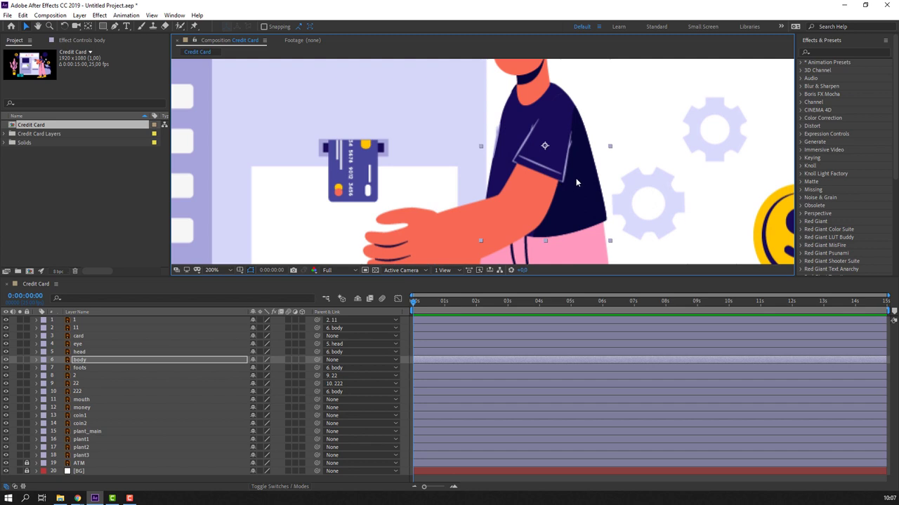
pyautogui.click(77, 329)
pyautogui.press('r')
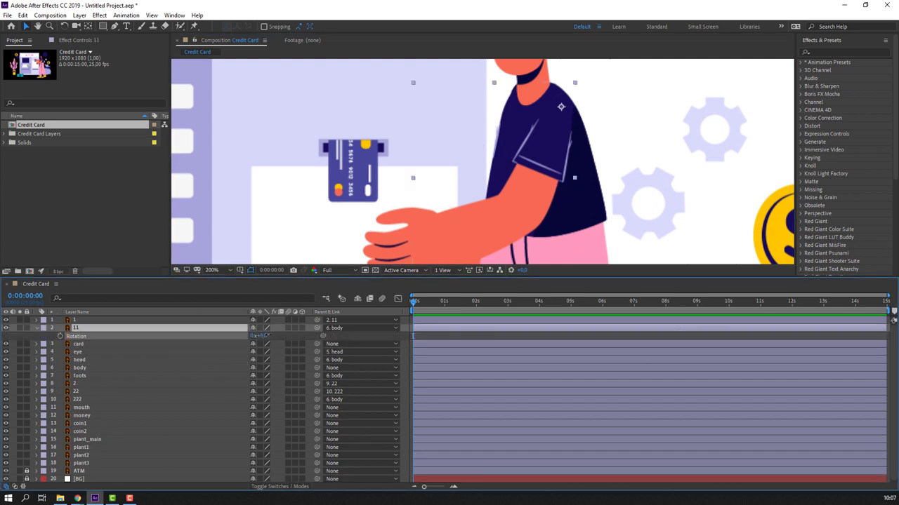
pyautogui.moveTo(261, 336); pyautogui.dragTo(281, 336)
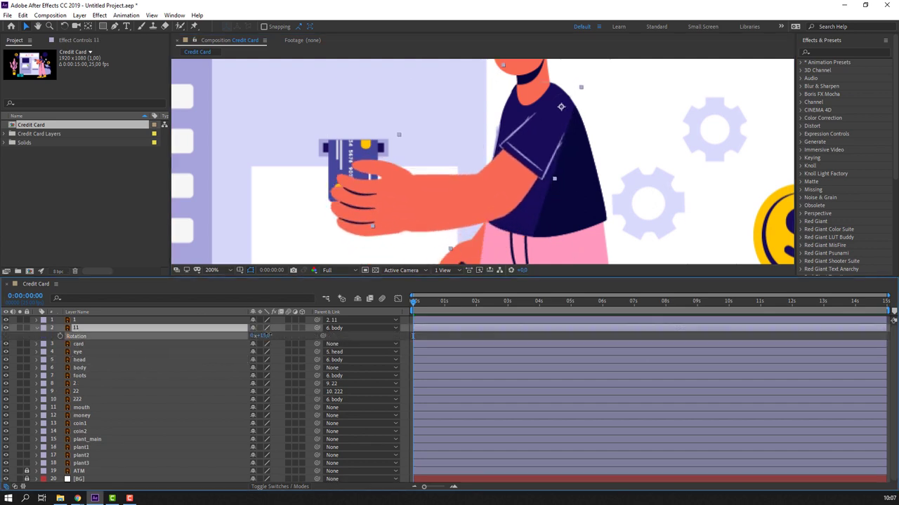
pyautogui.click(584, 171)
pyautogui.moveTo(584, 177); pyautogui.dragTo(579, 176)
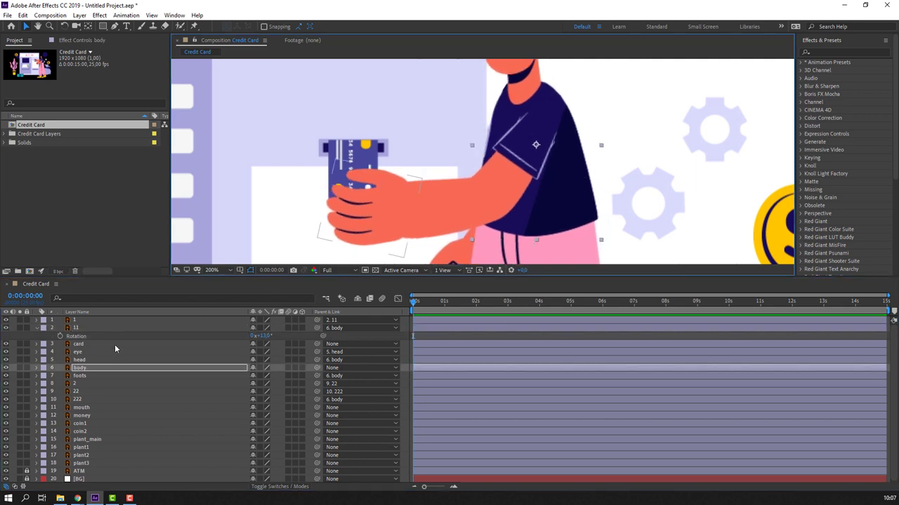
pyautogui.click(37, 329)
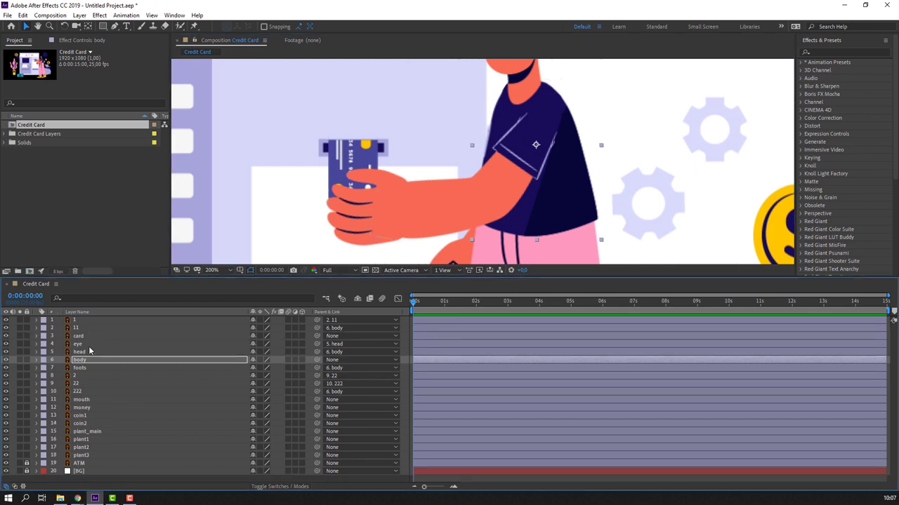
# - Parent the card layer to hand layer 1
pyautogui.click(91, 336)
pyautogui.moveTo(317, 336)
pyautogui.mouseDown()
pyautogui.moveTo(224, 342)
pyautogui.moveTo(77, 320)
pyautogui.mouseUp()
pyautogui.click(77, 320)
pyautogui.press('r')
pyautogui.moveTo(261, 330); pyautogui.dragTo(251, 330)
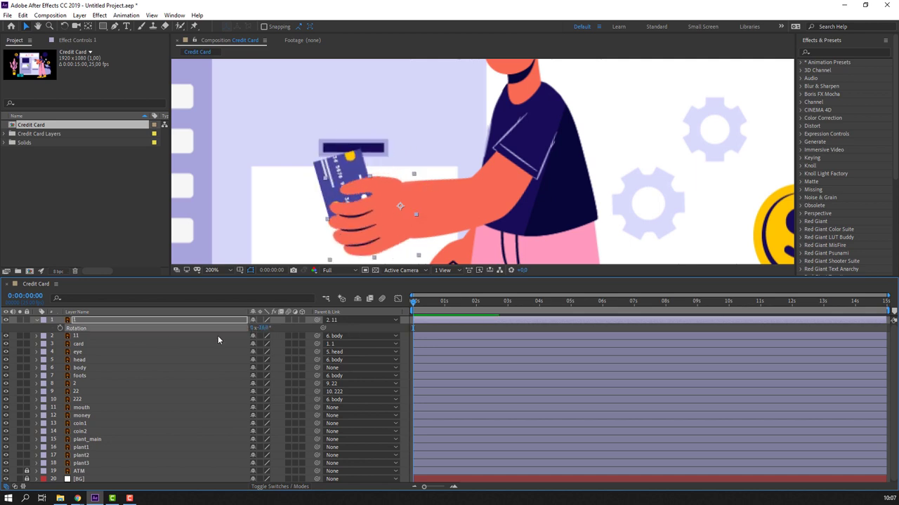
pyautogui.hotkey('ctrl', 'z')
pyautogui.click(36, 320)
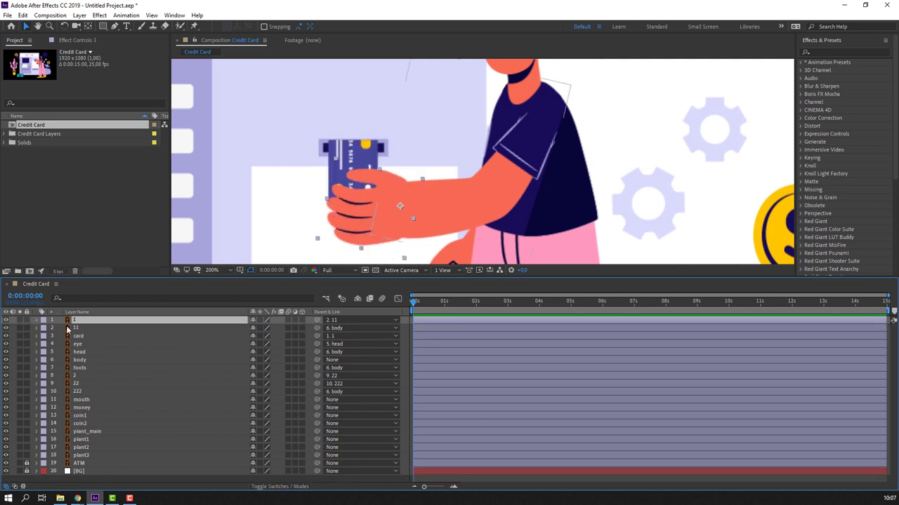
# - Keyframe arm layer 11's Rotation, reaching 23° at one second
pyautogui.click(77, 327)
pyautogui.press('r')
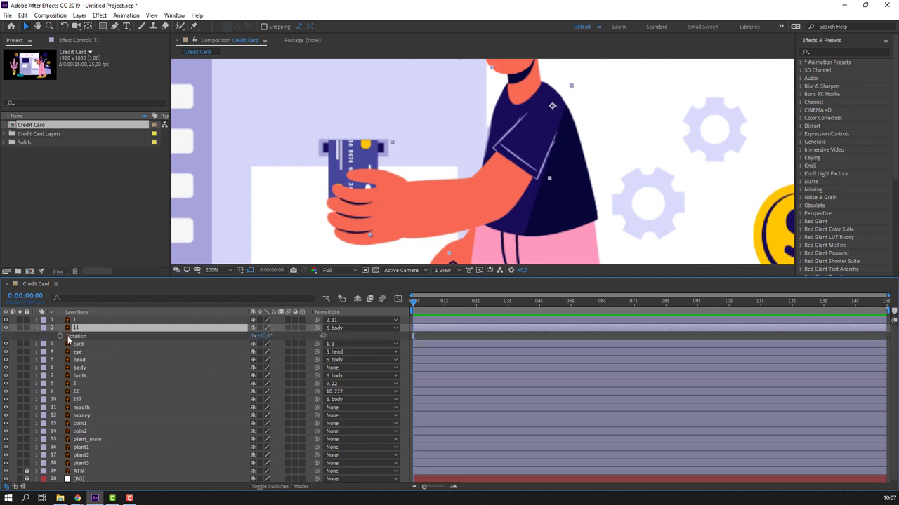
pyautogui.click(78, 336)
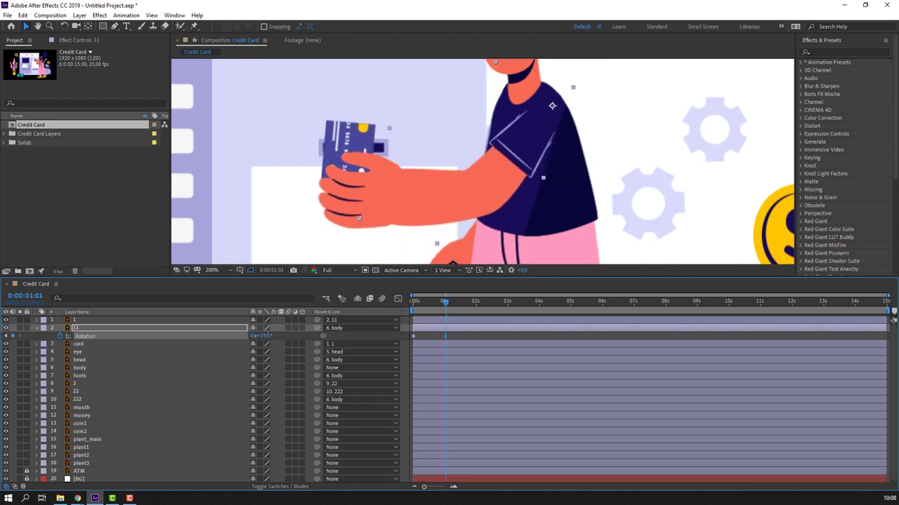
pyautogui.moveTo(258, 336); pyautogui.dragTo(274, 336)
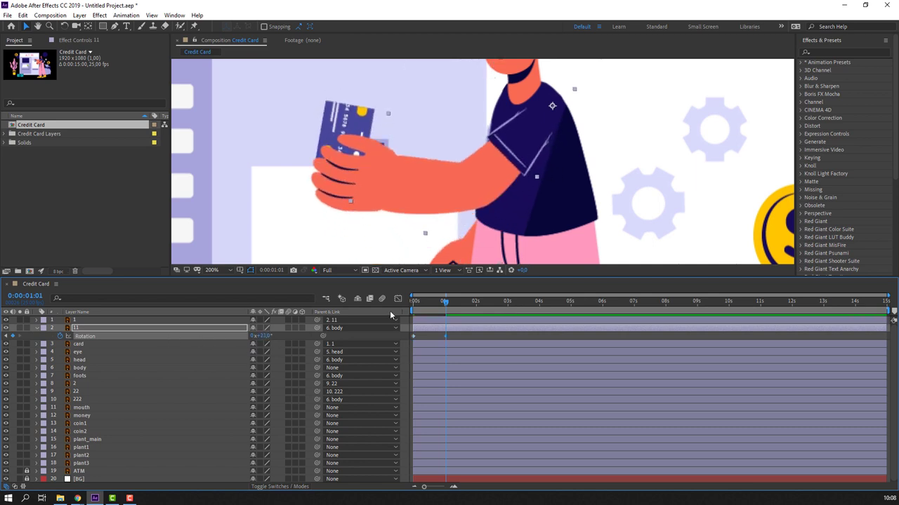
pyautogui.moveTo(424, 306); pyautogui.dragTo(147, 327)
# - Add Rotation keyframes on hand layer 1, tilting hand and card at one second
pyautogui.click(104, 322)
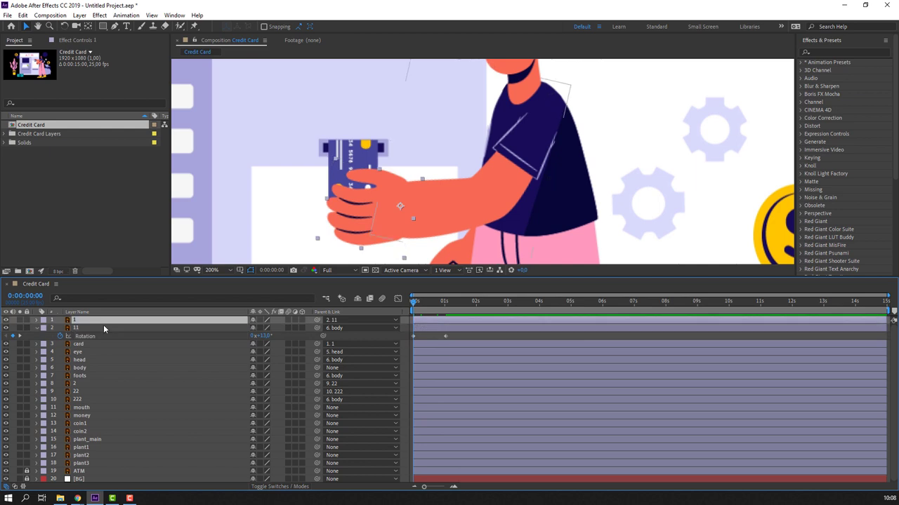
pyautogui.press('r')
pyautogui.click(362, 327)
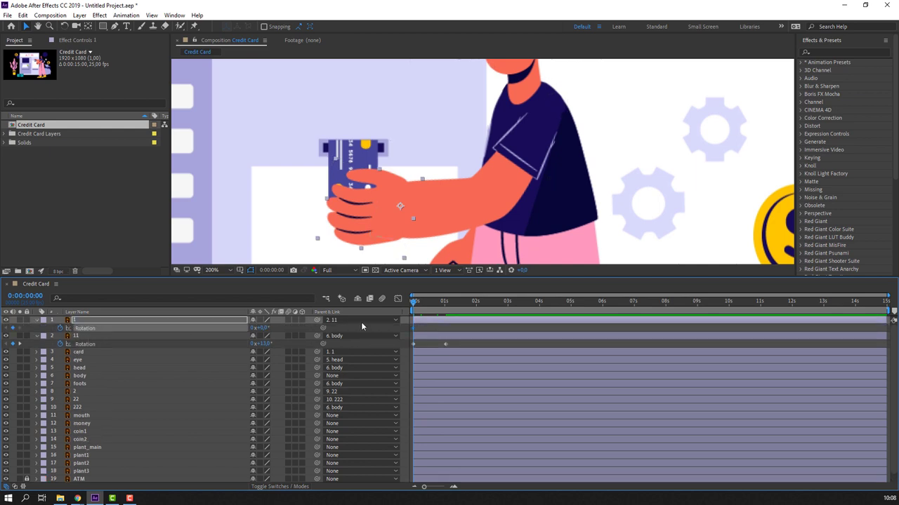
pyautogui.moveTo(413, 307); pyautogui.dragTo(446, 303)
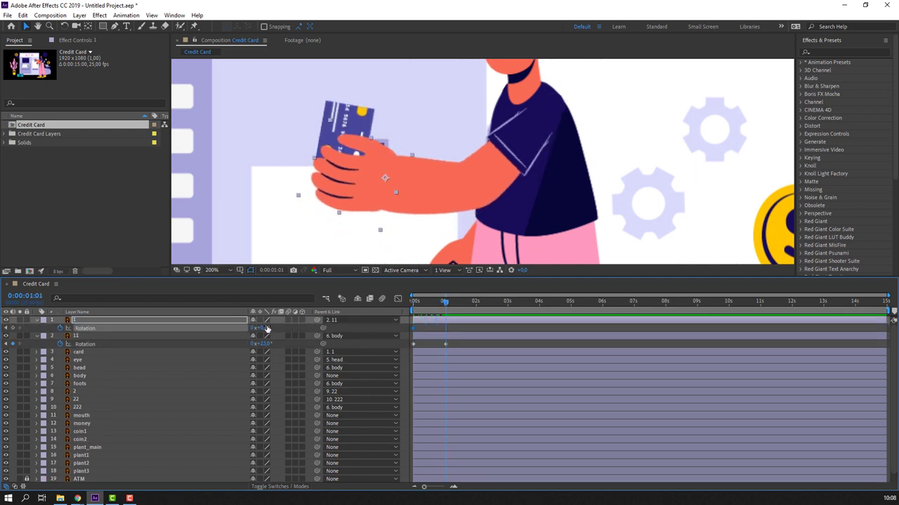
pyautogui.moveTo(259, 328); pyautogui.dragTo(264, 328)
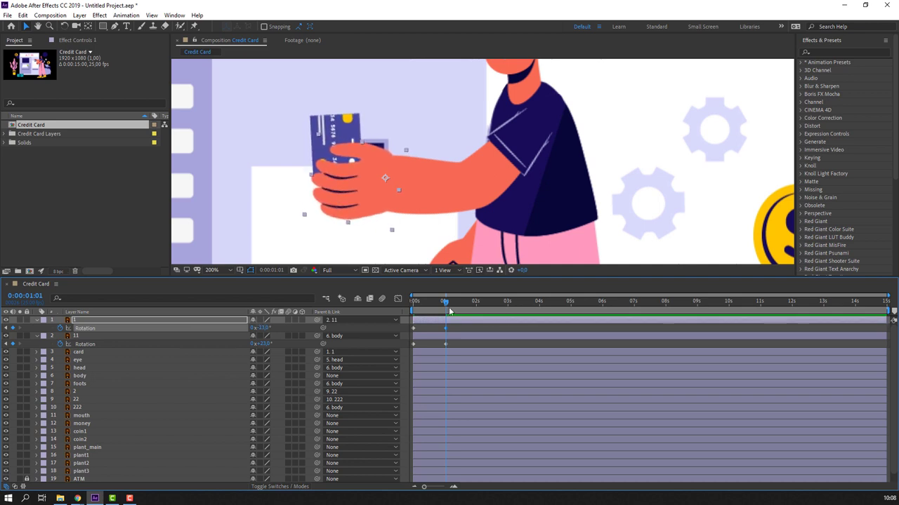
pyautogui.moveTo(450, 311); pyautogui.dragTo(269, 324)
# - Add Position keyframes on layer 1 at 0s and 1:01, sliding hand and card right
pyautogui.click(90, 322)
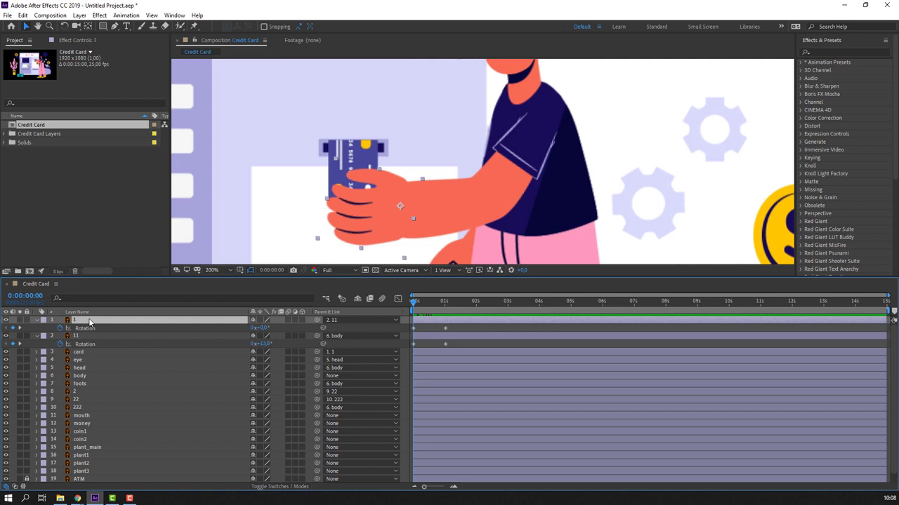
pyautogui.hotkey('shift', 'p')
pyautogui.click(60, 328)
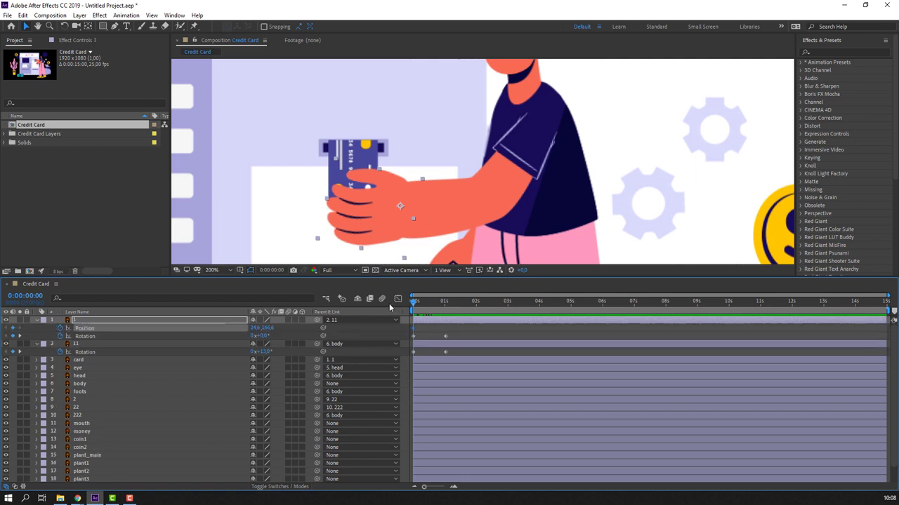
pyautogui.moveTo(440, 306); pyautogui.dragTo(447, 306)
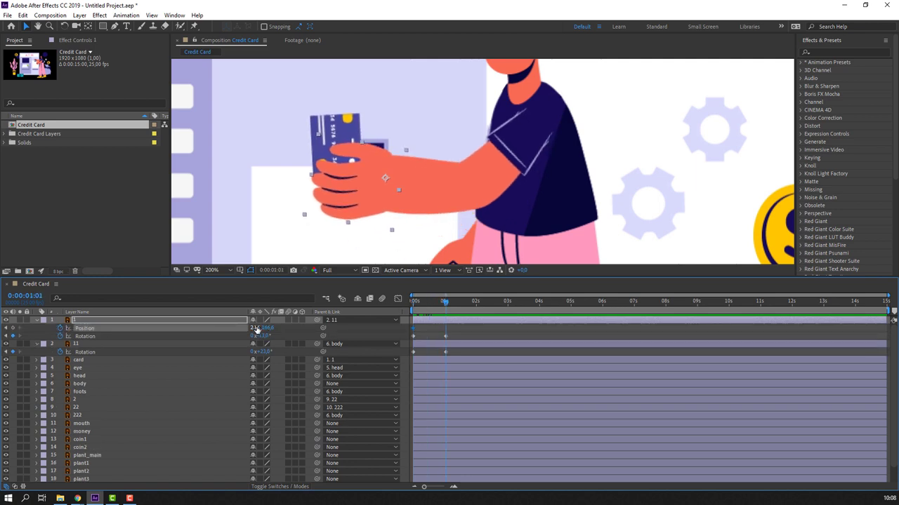
pyautogui.moveTo(257, 330); pyautogui.dragTo(259, 320)
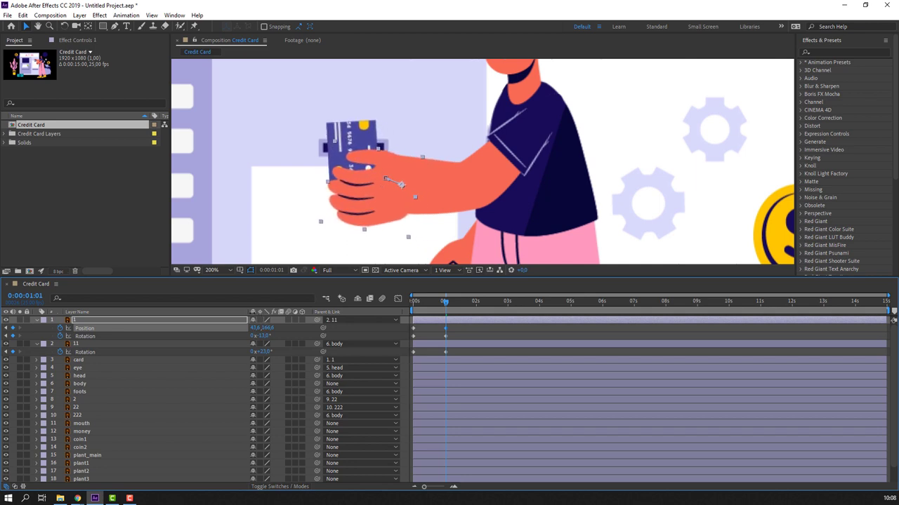
# - Set hand layer 1's Rotation value exactly to -10°
pyautogui.click(263, 335)
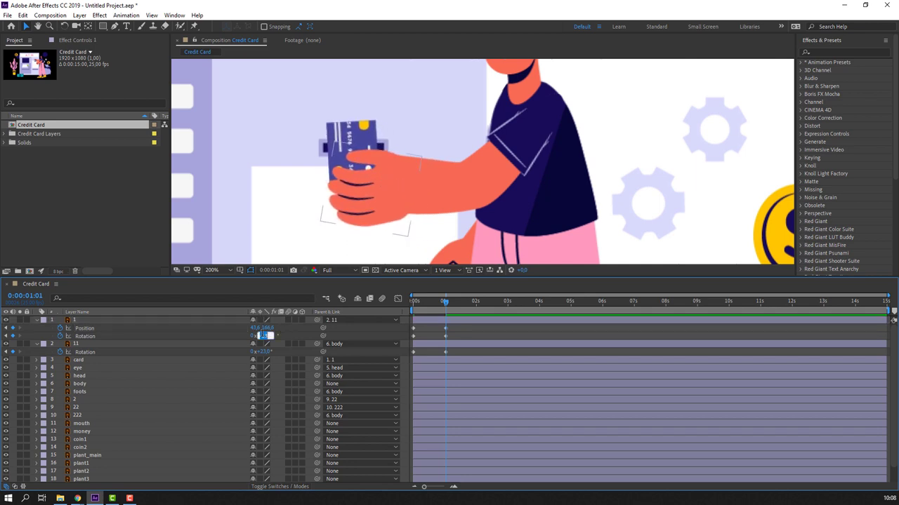
pyautogui.press('Return')
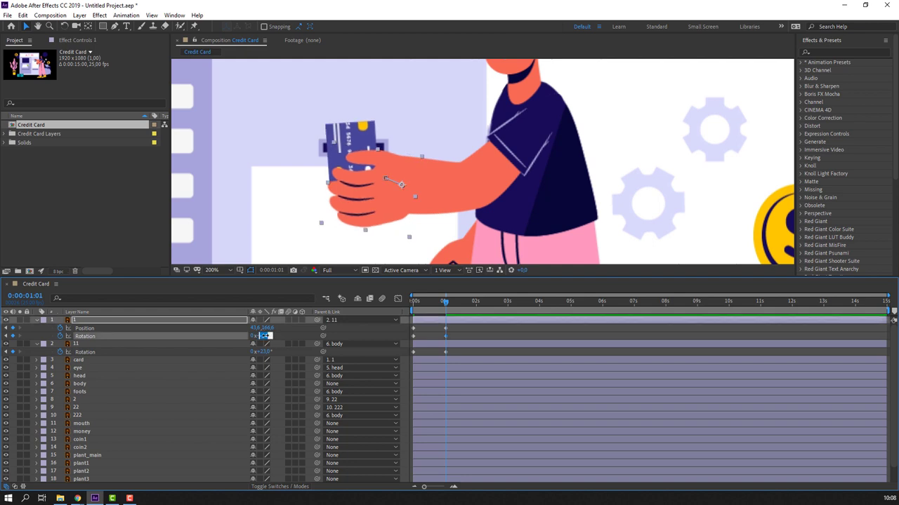
pyautogui.press('Return')
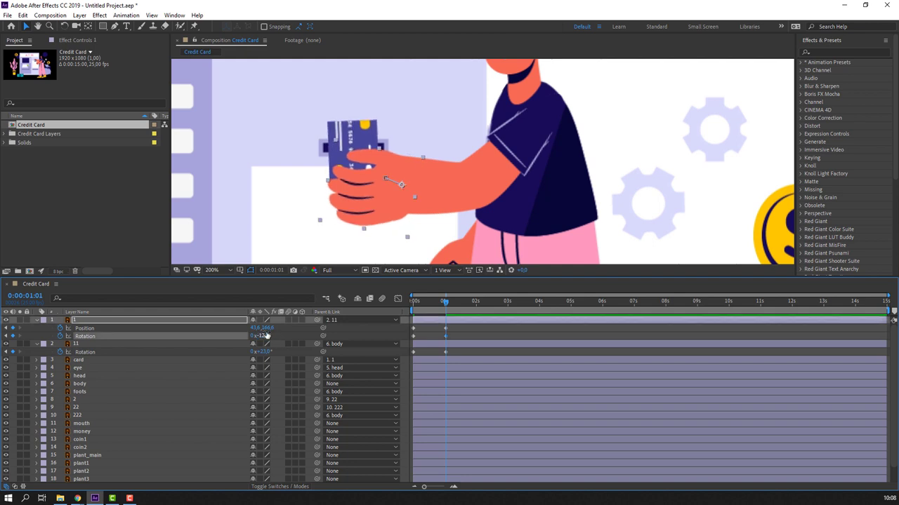
pyautogui.click(262, 335)
pyautogui.press('Return')
pyautogui.moveTo(441, 308)
pyautogui.mouseDown()
pyautogui.moveTo(394, 311)
pyautogui.moveTo(445, 309)
pyautogui.mouseUp()
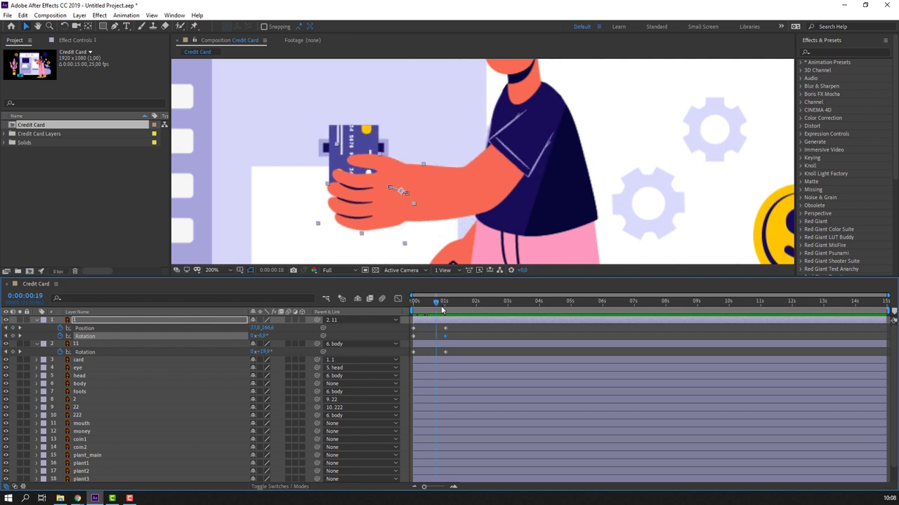
pyautogui.click(447, 344)
pyautogui.hotkey('shift', 'p')
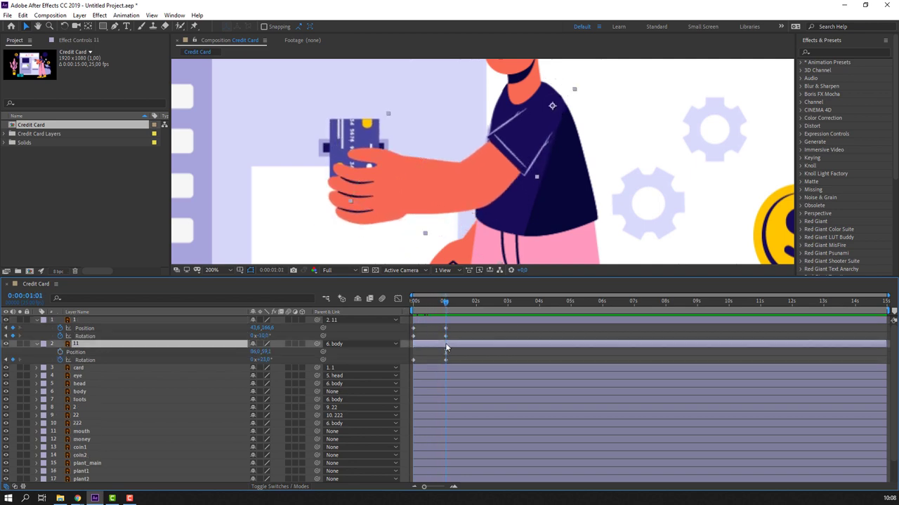
pyautogui.click(74, 352)
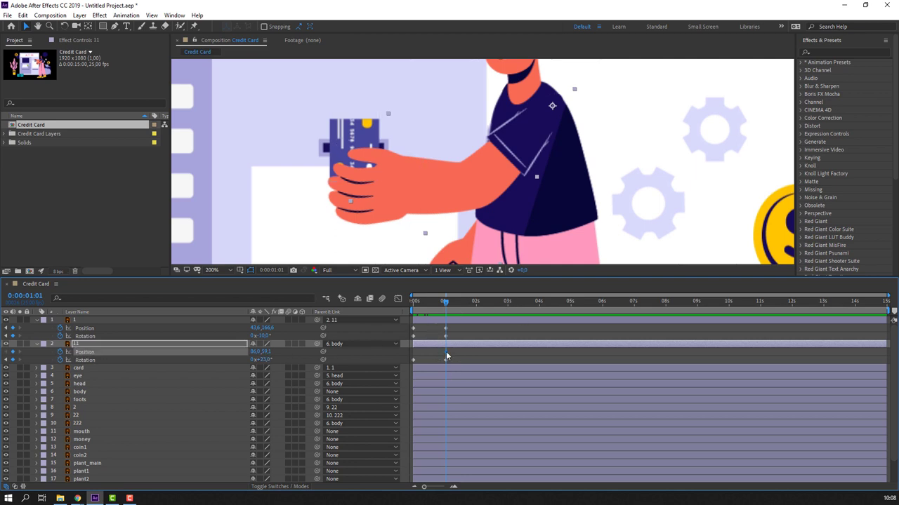
pyautogui.click(412, 351)
pyautogui.moveTo(255, 352); pyautogui.dragTo(256, 351)
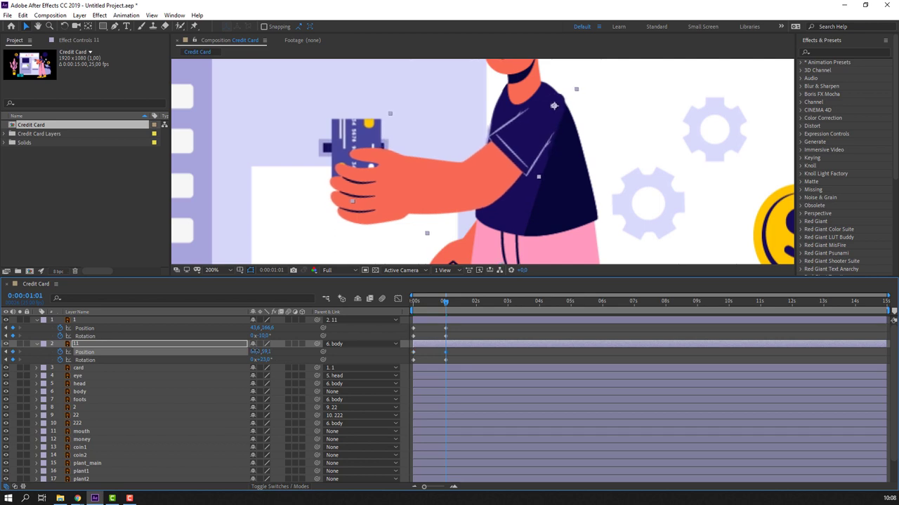
pyautogui.moveTo(444, 302); pyautogui.dragTo(440, 319)
pyautogui.moveTo(443, 305); pyautogui.dragTo(391, 311)
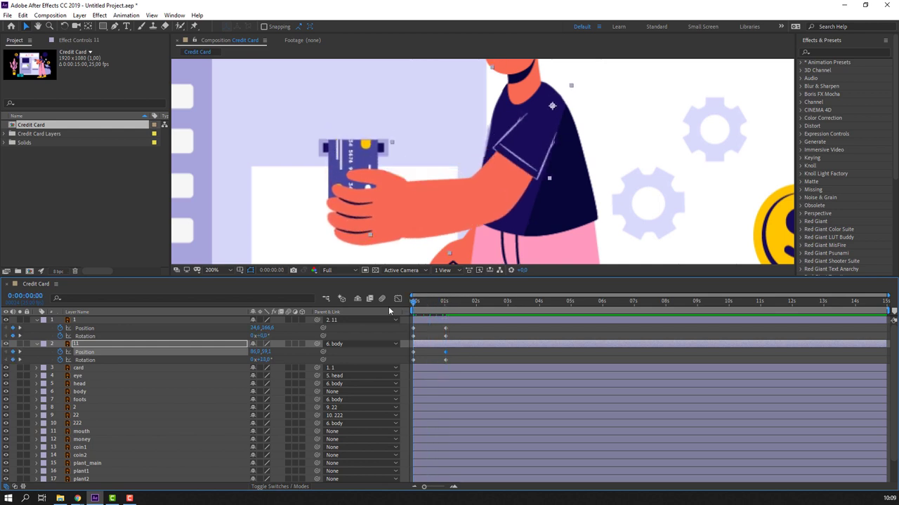
pyautogui.click(417, 358)
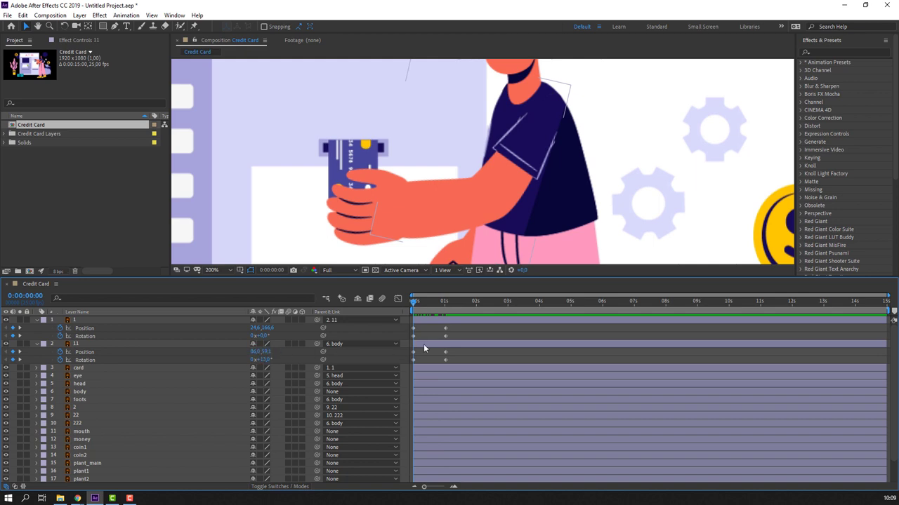
pyautogui.click(40, 344)
pyautogui.click(36, 320)
pyautogui.press('space')
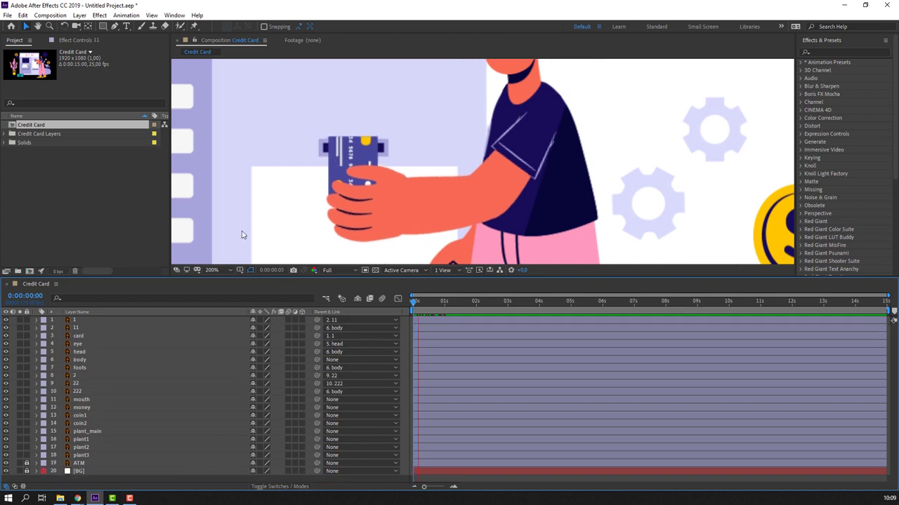
pyautogui.press('space')
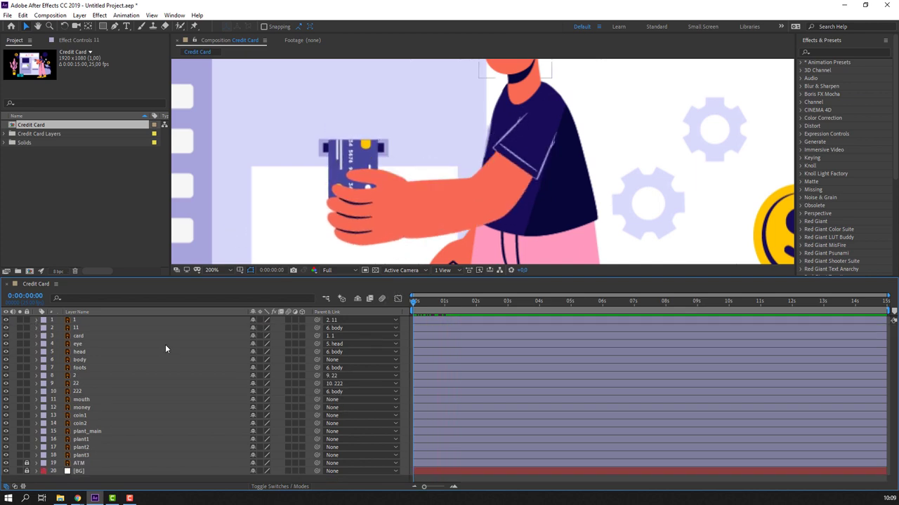
pyautogui.press('u')
# - Apply Easy Ease to all card-motion keyframes via Keyframe Assistant
pyautogui.moveTo(453, 329); pyautogui.dragTo(413, 367)
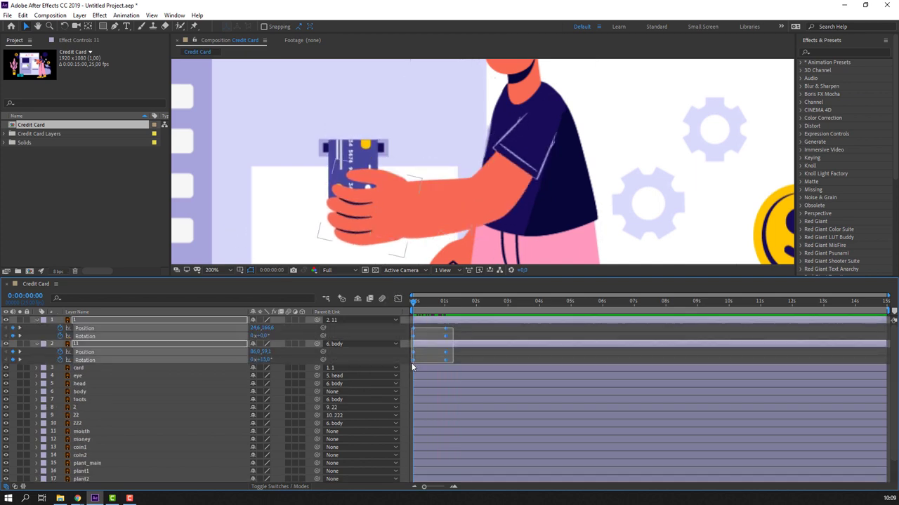
pyautogui.rightClick(414, 361)
pyautogui.moveTo(491, 476)
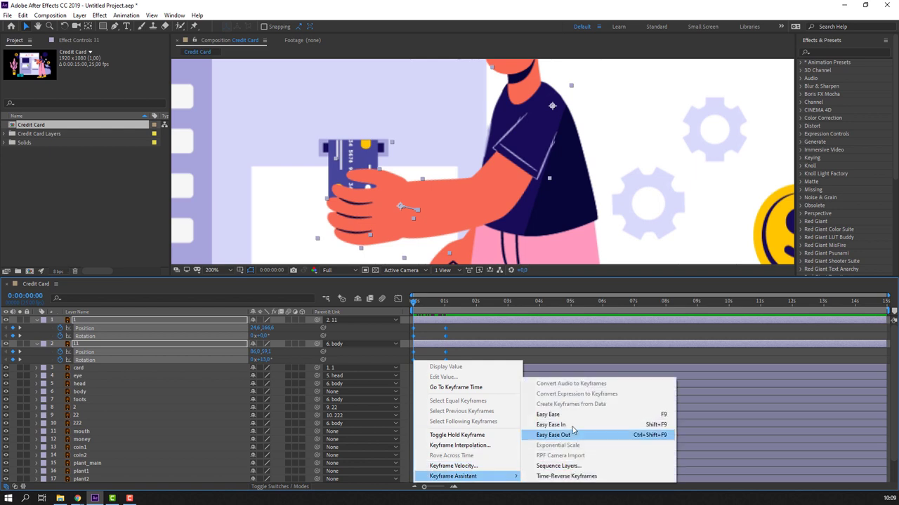
pyautogui.click(565, 414)
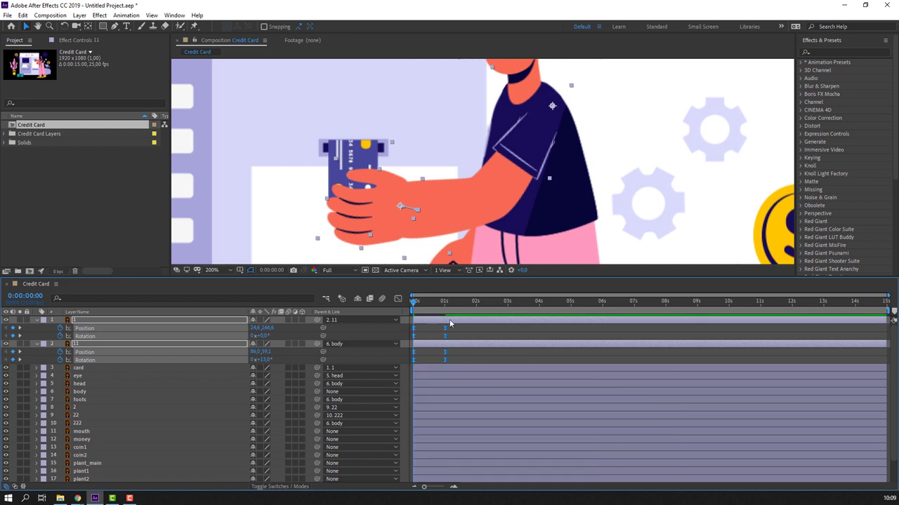
pyautogui.click(484, 329)
pyautogui.press('space')
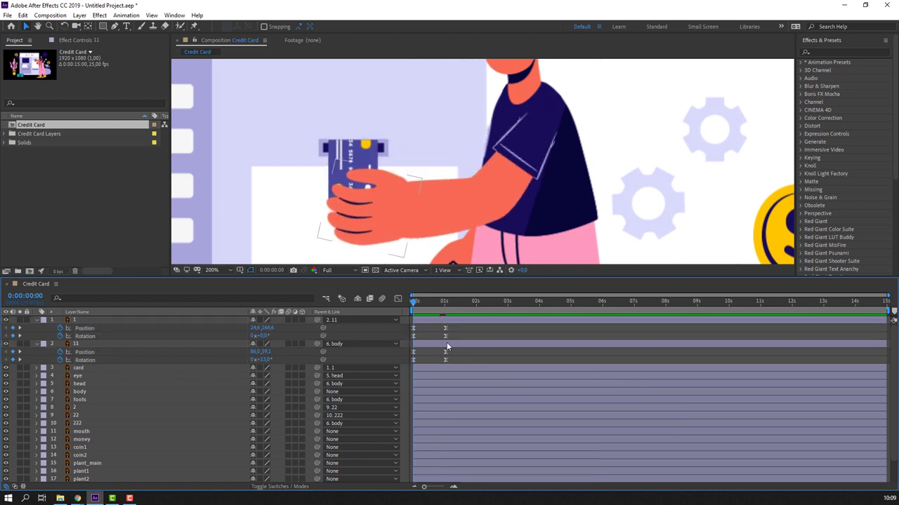
# - Reshape the speed-curve influence in the Graph Editor and push the end keyframes later
pyautogui.moveTo(453, 323)
pyautogui.mouseDown()
pyautogui.moveTo(443, 362)
pyautogui.moveTo(431, 363)
pyautogui.moveTo(407, 327)
pyautogui.mouseUp()
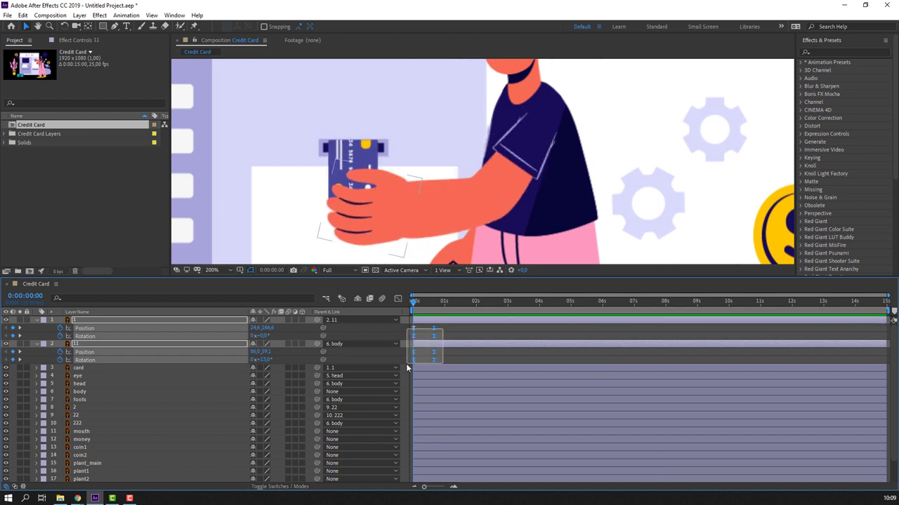
pyautogui.click(397, 298)
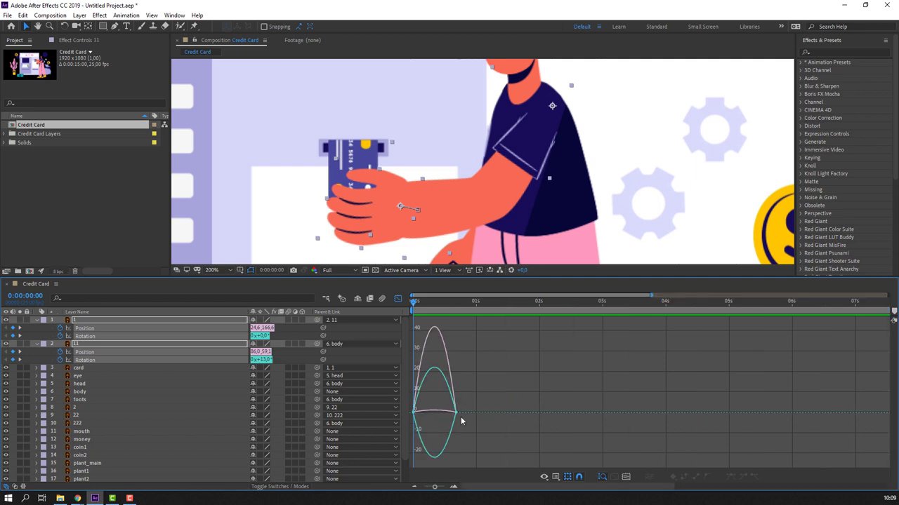
pyautogui.scroll(5, 461, 421)
pyautogui.moveTo(448, 407)
pyautogui.mouseDown()
pyautogui.moveTo(415, 421)
pyautogui.moveTo(436, 413)
pyautogui.mouseUp()
pyautogui.click(497, 412)
pyautogui.press('F9')
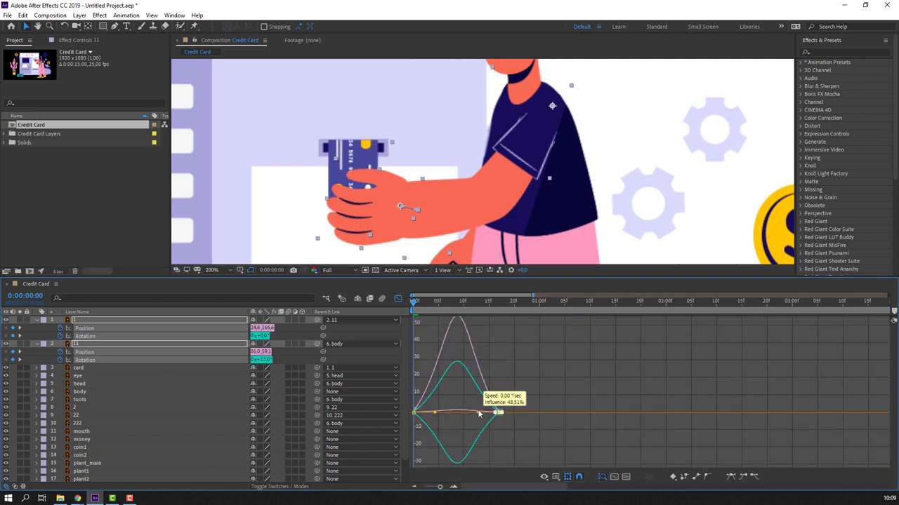
pyautogui.press('space')
pyautogui.press('space')
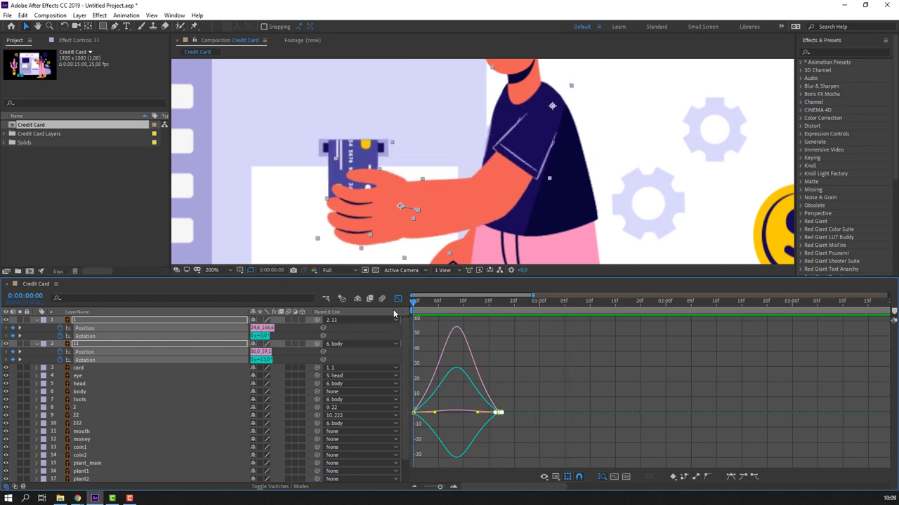
pyautogui.hotkey('shift', 'F3')
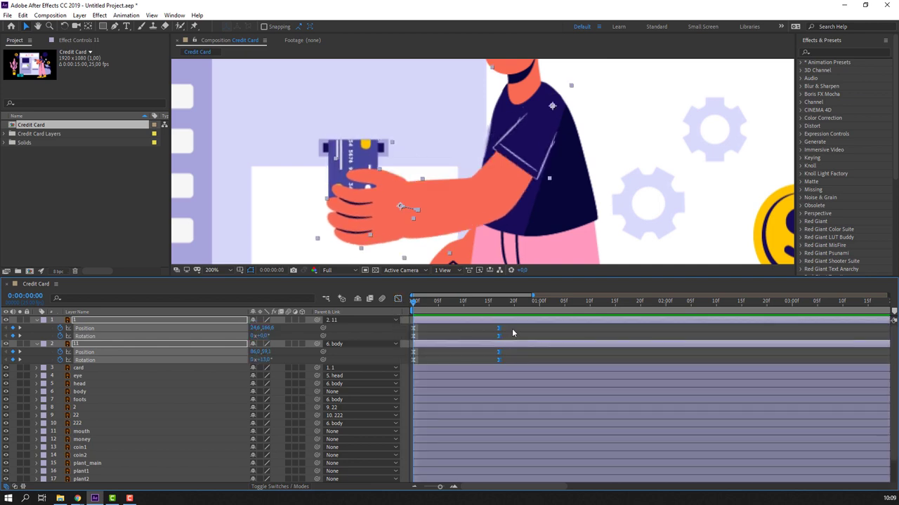
pyautogui.moveTo(512, 333); pyautogui.dragTo(537, 333)
# - At 0:00:02:21, paste keyframes restoring layer 1's Position and Rotation and layer 11's Rotation to start values
pyautogui.press('space')
pyautogui.press('space')
pyautogui.press(';')
pyautogui.moveTo(437, 304); pyautogui.dragTo(465, 306)
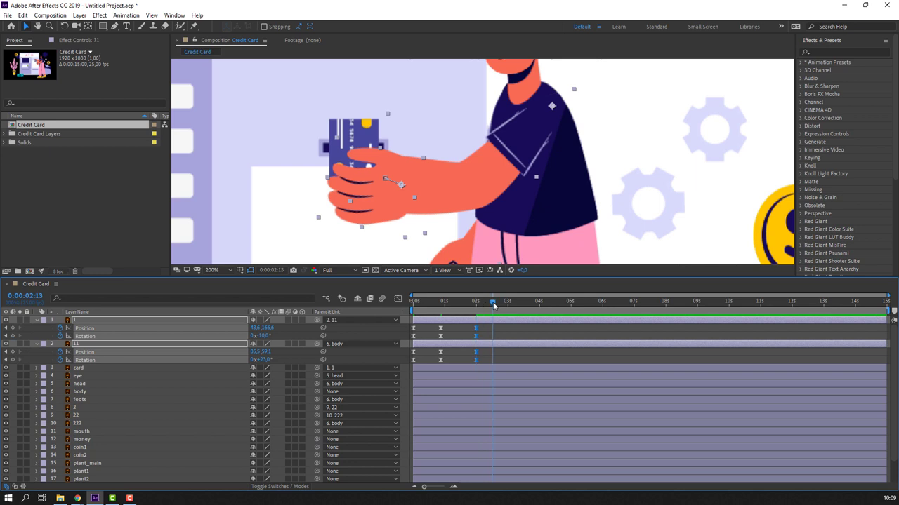
pyautogui.click(413, 328)
pyautogui.hotkey('ctrl', 'c')
pyautogui.hotkey('ctrl', 'v')
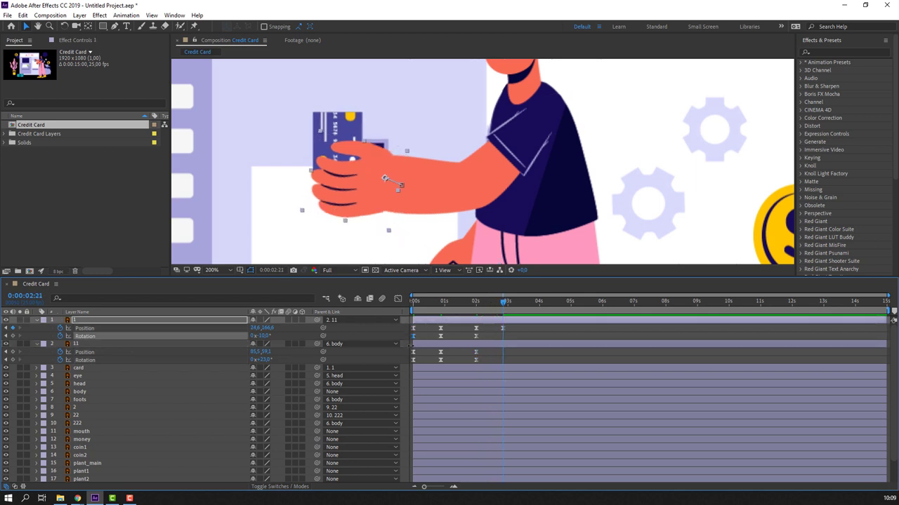
pyautogui.click(413, 352)
pyautogui.hotkey('ctrl', 'c')
pyautogui.hotkey('ctrl', 'v')
pyautogui.click(412, 359)
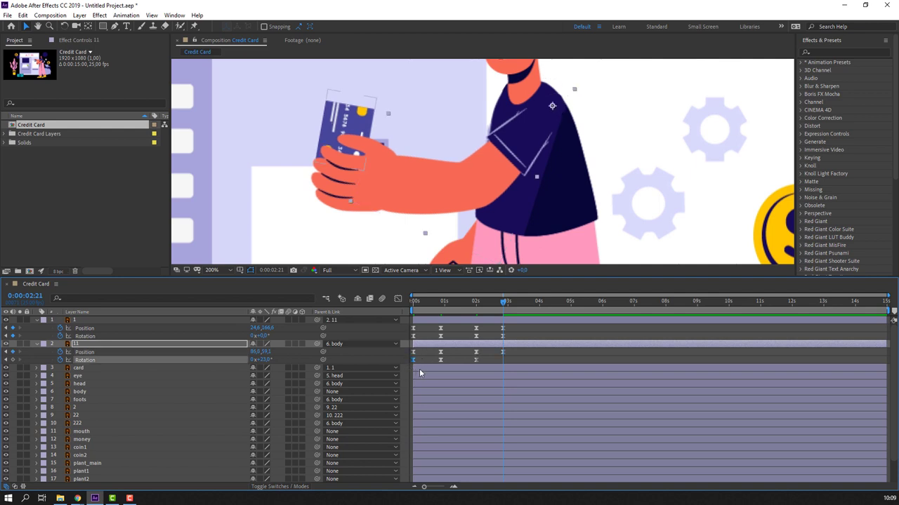
pyautogui.hotkey('ctrl', 'c')
pyautogui.hotkey('ctrl', 'v')
# - Set the work area end at 0:00:05:01 and trim the composition to it
pyautogui.press('space')
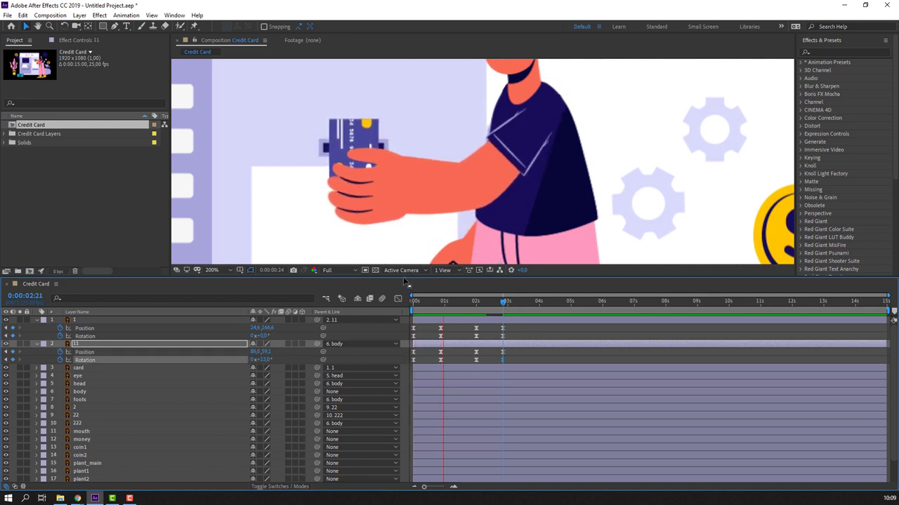
pyautogui.press('space')
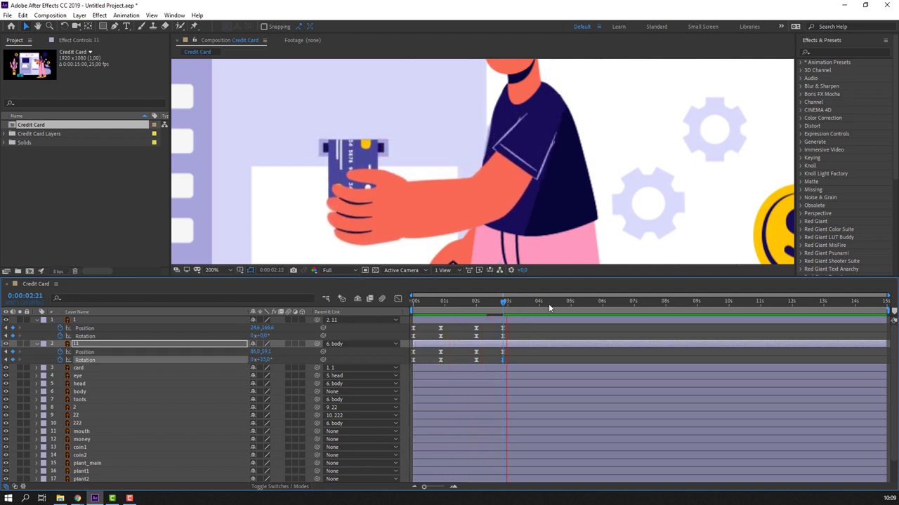
pyautogui.click(570, 304)
pyautogui.rightClick(562, 311)
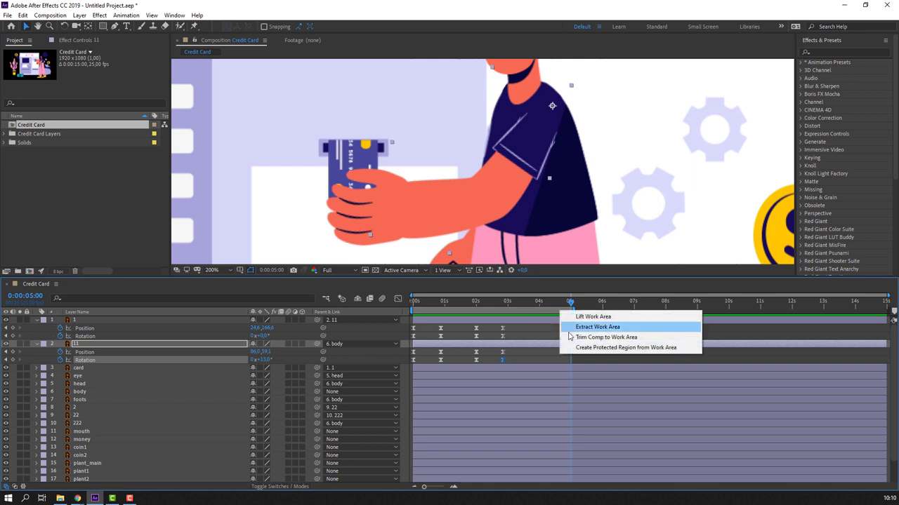
pyautogui.click(572, 338)
# - Fit the whole composition in the viewer and frame the character's head
pyautogui.click(215, 270)
pyautogui.click(225, 290)
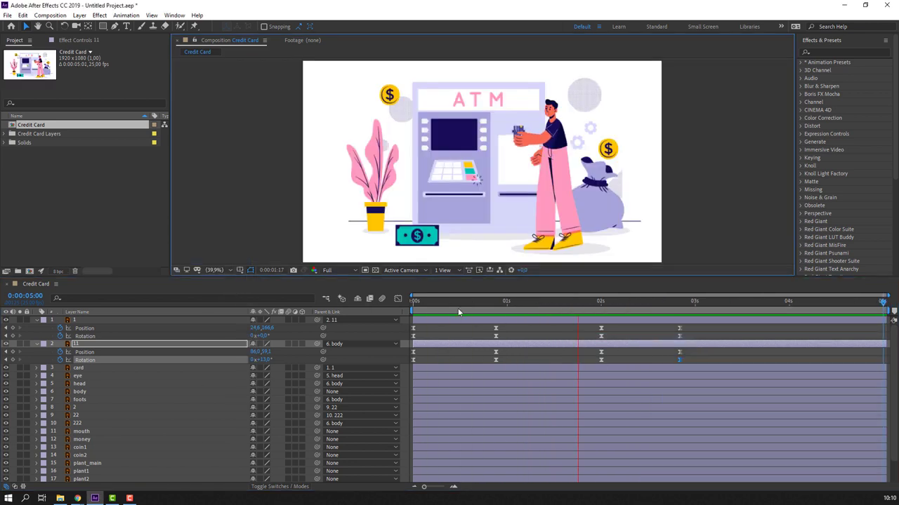
pyautogui.press('space')
pyautogui.scroll(3, 545, 138)
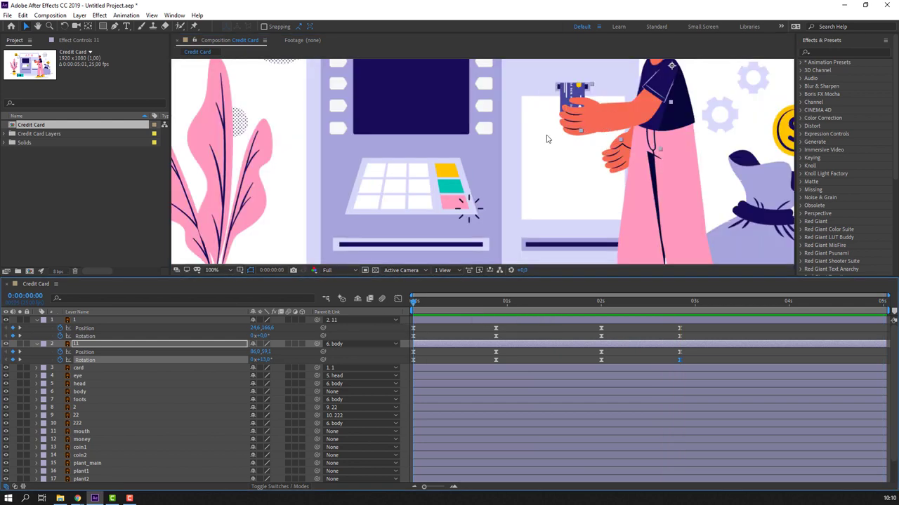
pyautogui.scroll(2, 419, 202)
pyautogui.moveTo(419, 201); pyautogui.dragTo(134, 355)
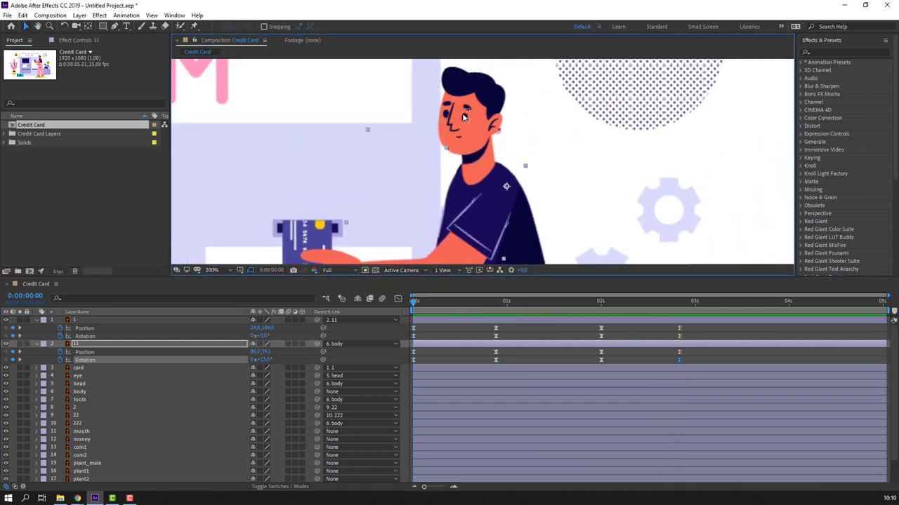
# - Key a blink on the eye's Scale, closing it and reopening at 100% a few frames later
pyautogui.click(464, 131)
pyautogui.press('s')
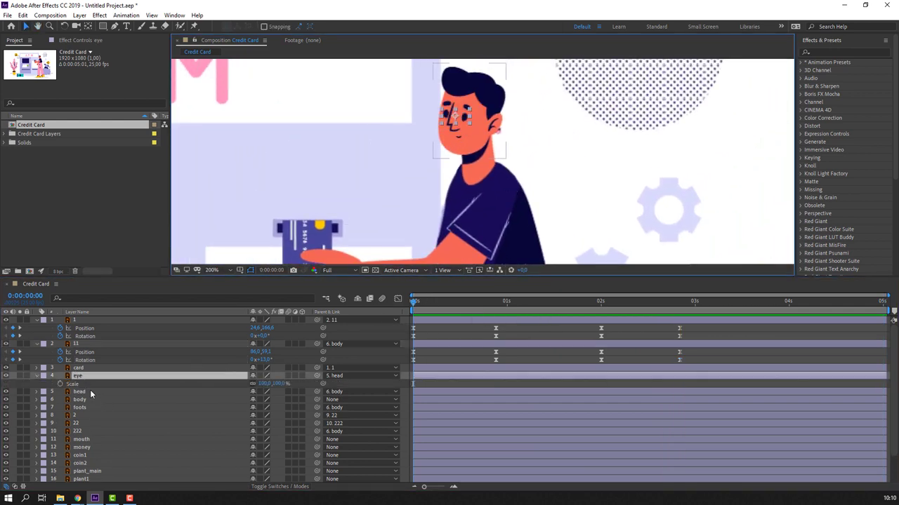
pyautogui.click(38, 344)
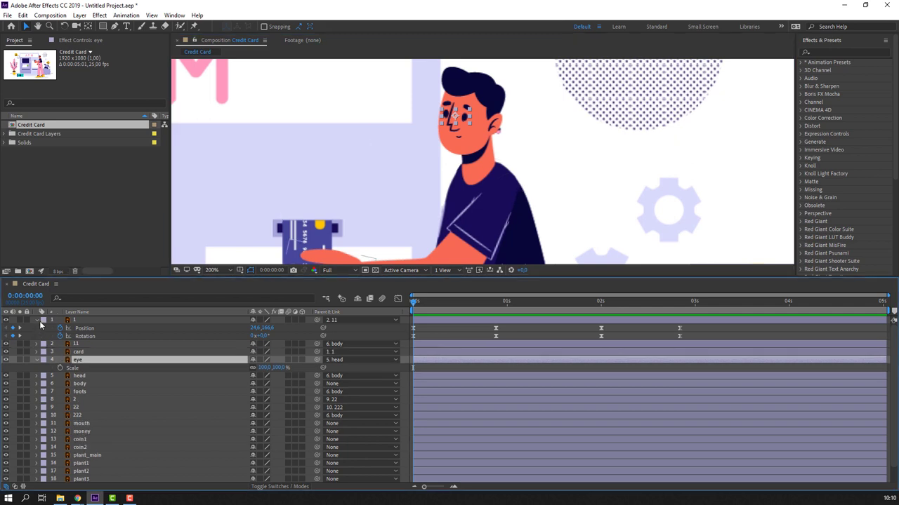
pyautogui.click(36, 321)
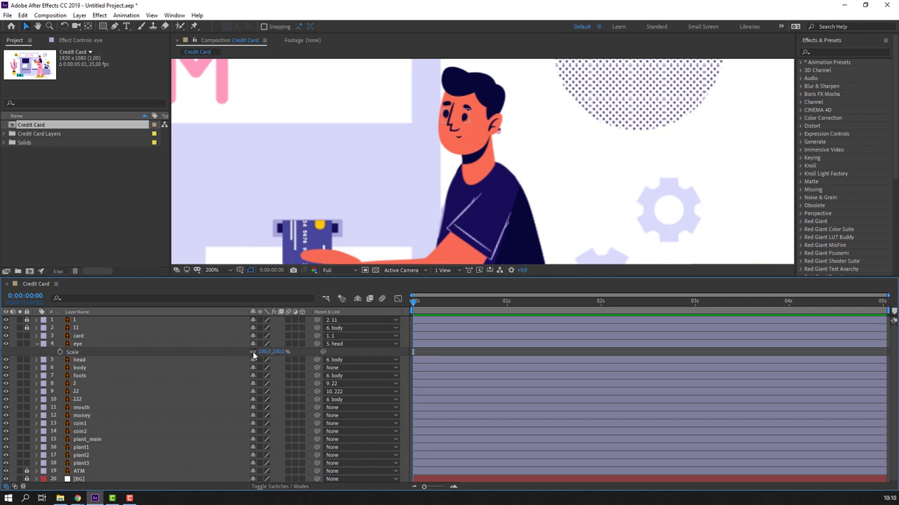
pyautogui.click(60, 352)
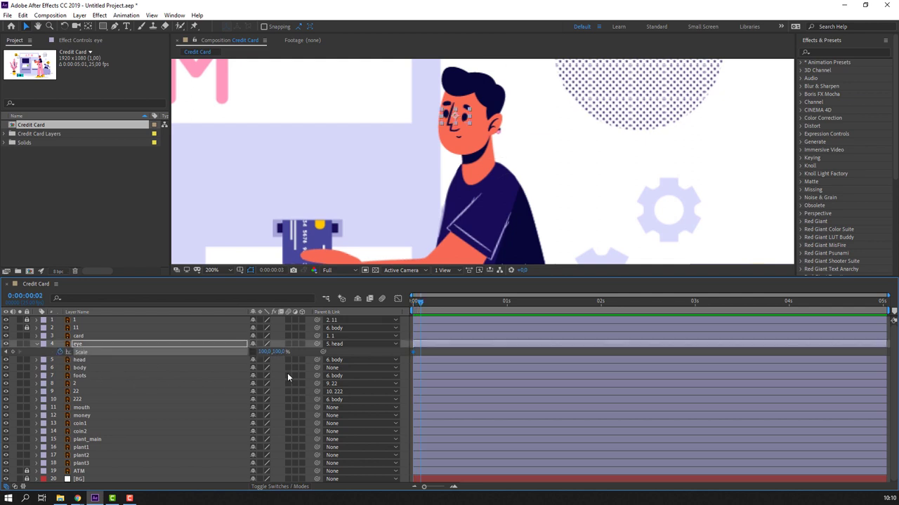
pyautogui.press('pagedown')
pyautogui.press('Return')
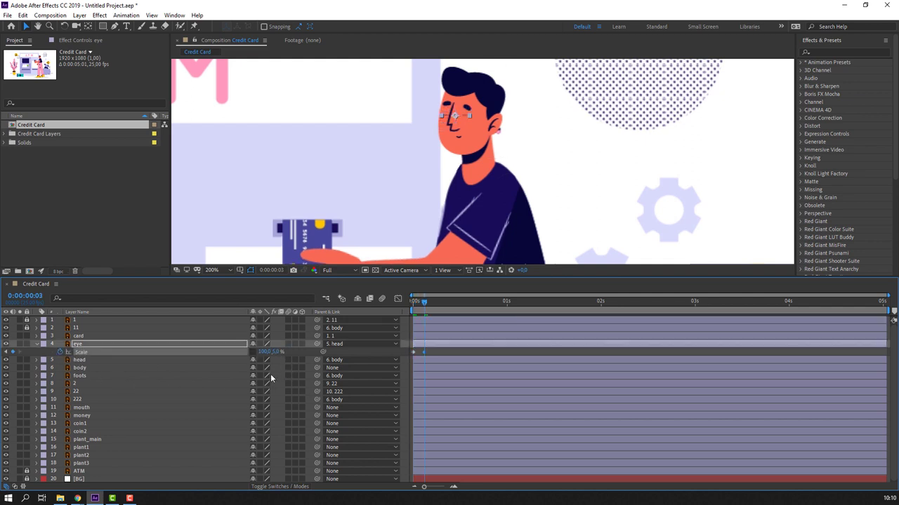
pyautogui.press('pagedown')
pyautogui.press('pagedown')
pyautogui.press('pagedown')
pyautogui.write('100')
pyautogui.press('Return')
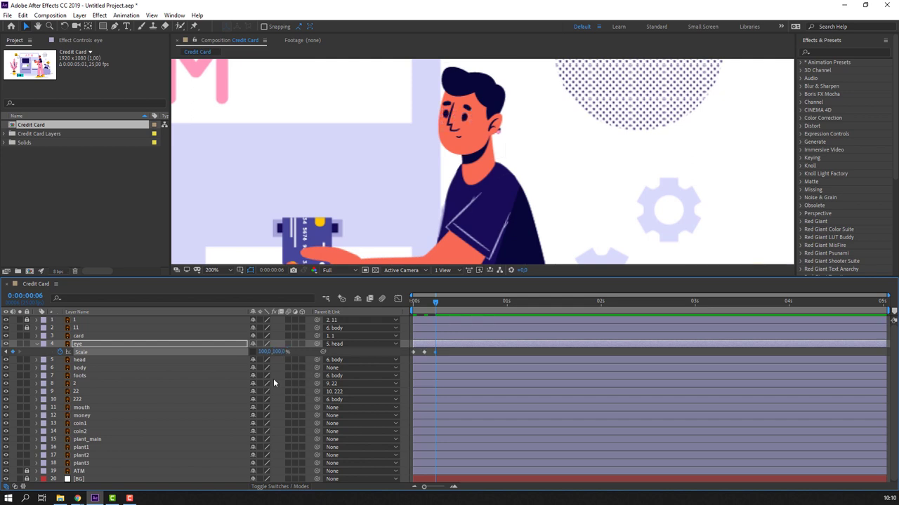
# - Apply Easy Ease to the eye's blink Scale keyframes
pyautogui.moveTo(407, 360); pyautogui.dragTo(443, 350)
pyautogui.rightClick(413, 353)
pyautogui.moveTo(460, 469)
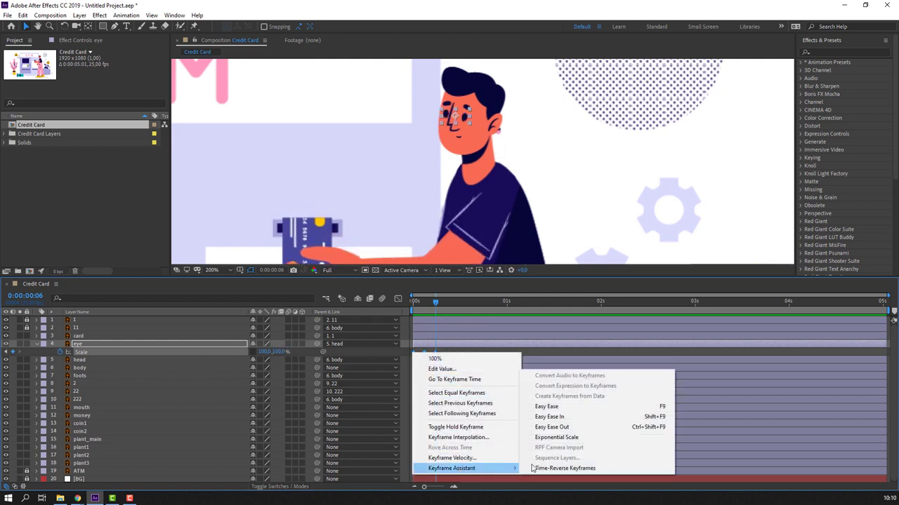
pyautogui.click(547, 406)
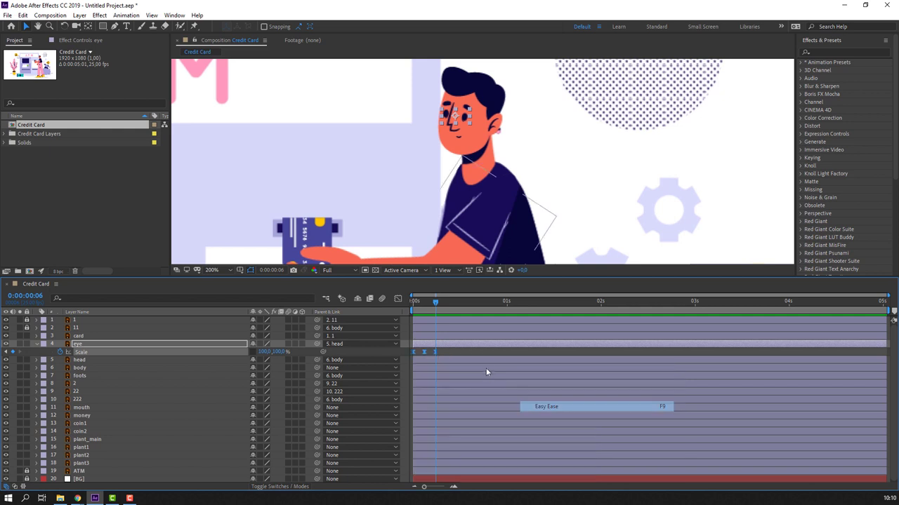
# - Paste copies of the blink keyframes at the one-second mark and later in the timeline
pyautogui.click(428, 344)
pyautogui.click(507, 302)
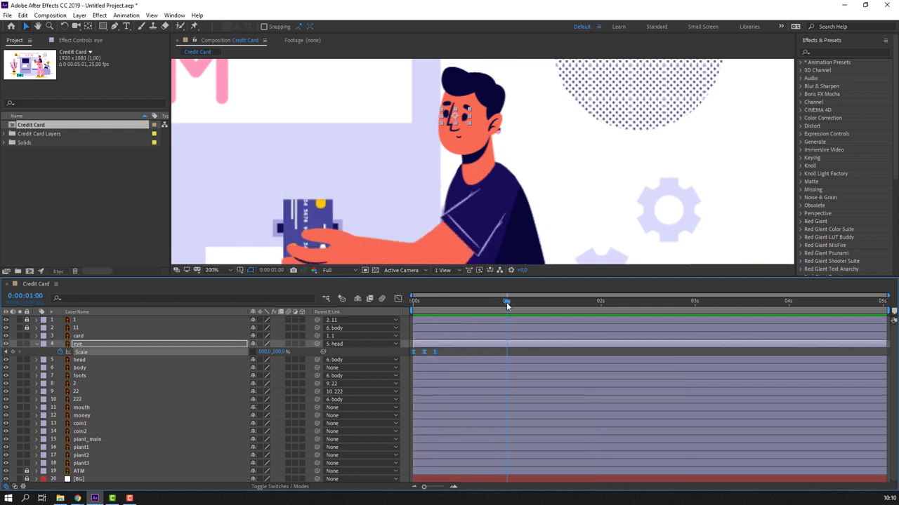
pyautogui.hotkey('ctrl', 'v')
pyautogui.click(728, 300)
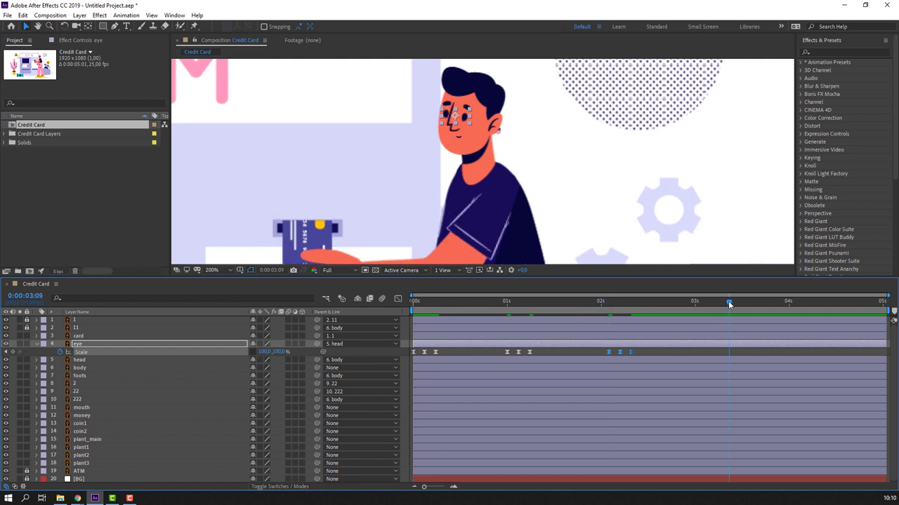
pyautogui.hotkey('ctrl', 'v')
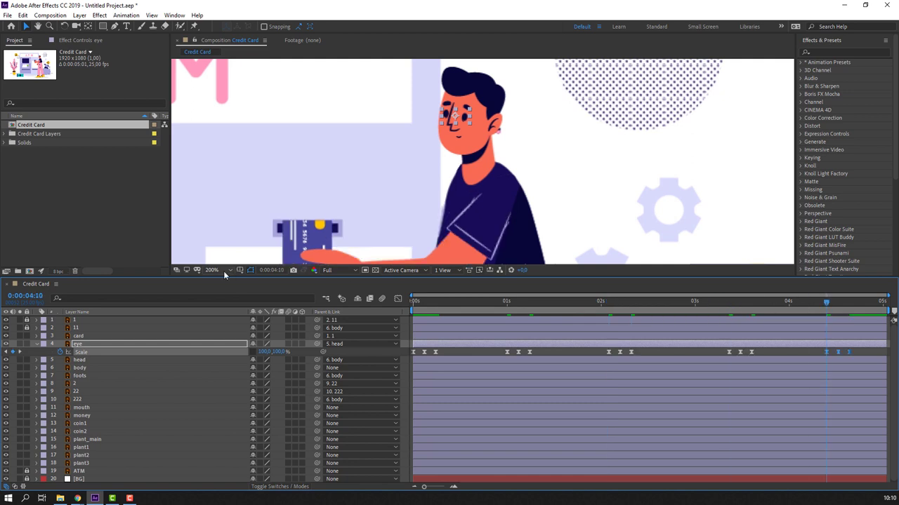
# - Set the viewer zoom to Fit, preview the blinks, and collapse the eye layer
pyautogui.click(224, 271)
pyautogui.click(239, 290)
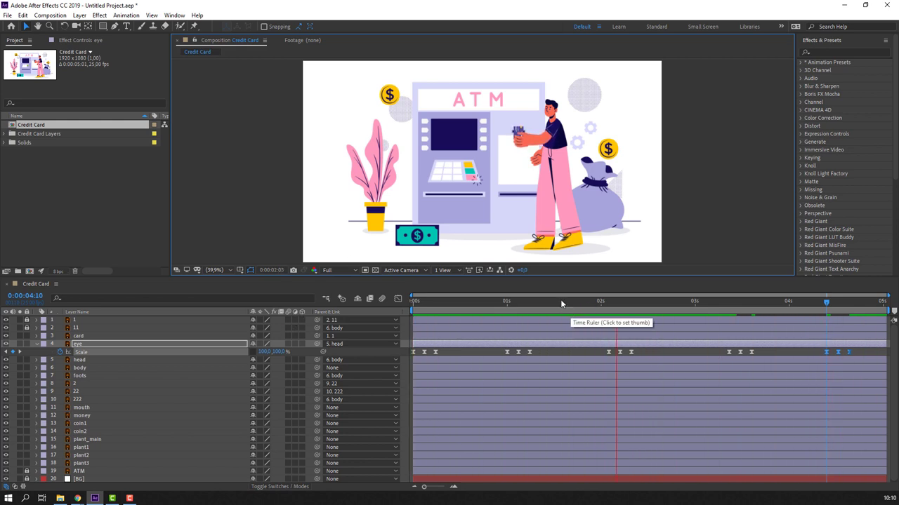
pyautogui.click(415, 302)
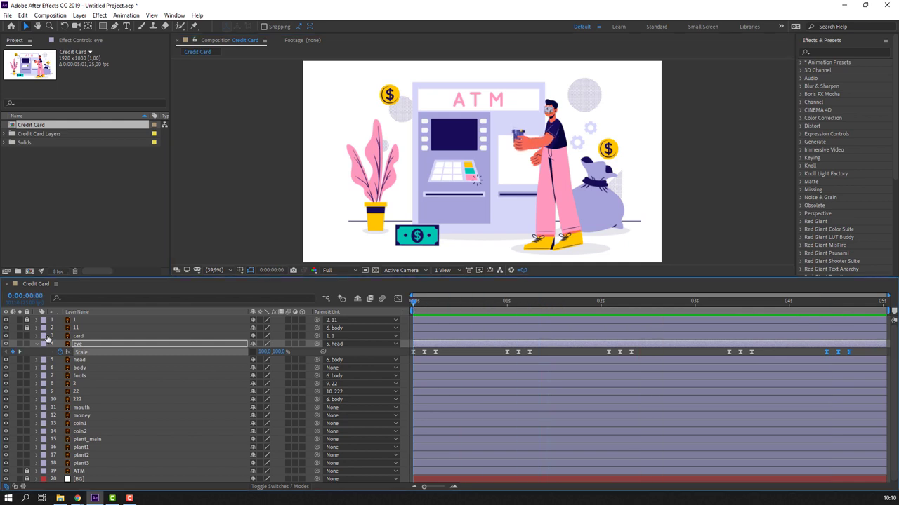
pyautogui.click(35, 344)
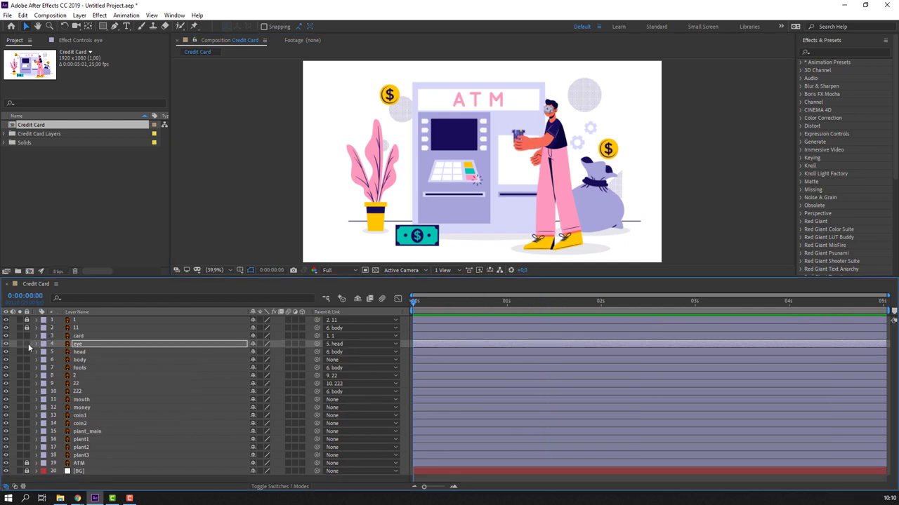
# - Lock the eye layer and select the head layer
pyautogui.click(27, 345)
pyautogui.click(79, 352)
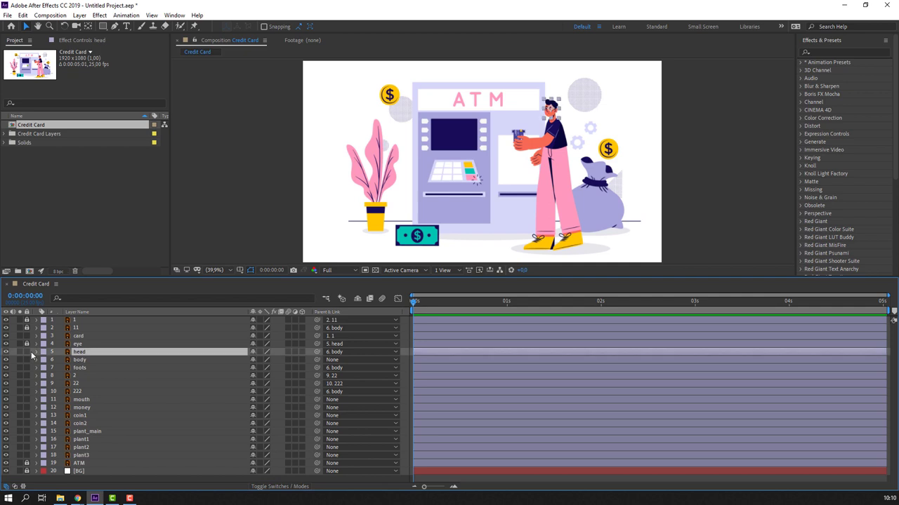
pyautogui.scroll(2, 389, 219)
pyautogui.scroll(1, 386, 214)
pyautogui.scroll(1, 384, 207)
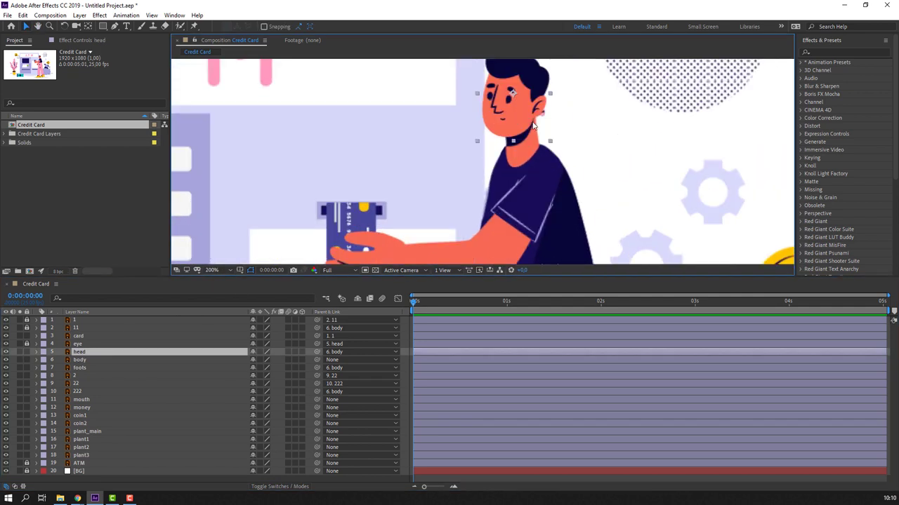
pyautogui.scroll(1, 383, 203)
# - Solo the head and drag its anchor point down to the chin with the Pan Behind tool, then unsolo
pyautogui.press('v')
pyautogui.click(20, 352)
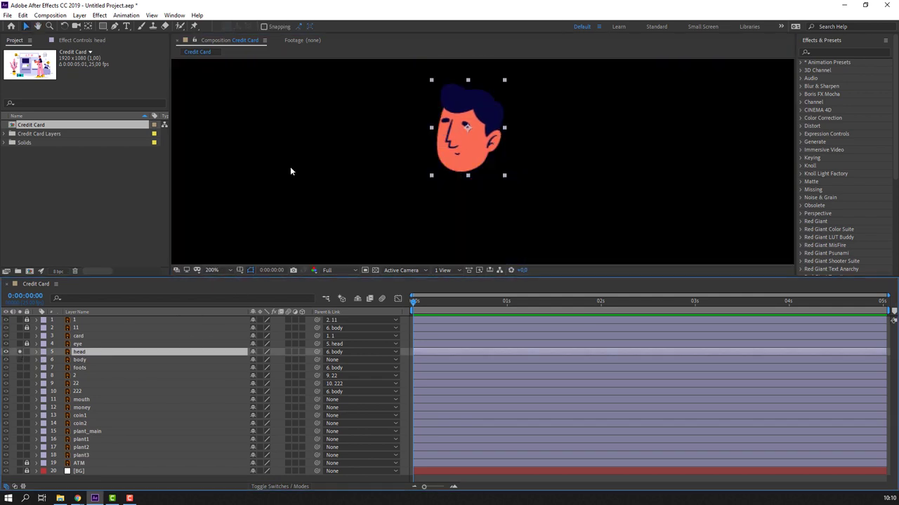
pyautogui.click(89, 27)
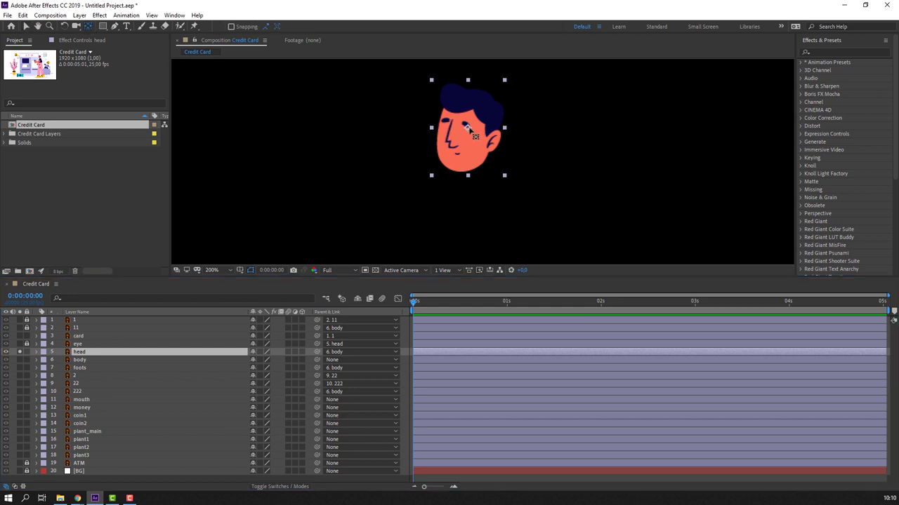
pyautogui.moveTo(466, 127); pyautogui.dragTo(469, 167)
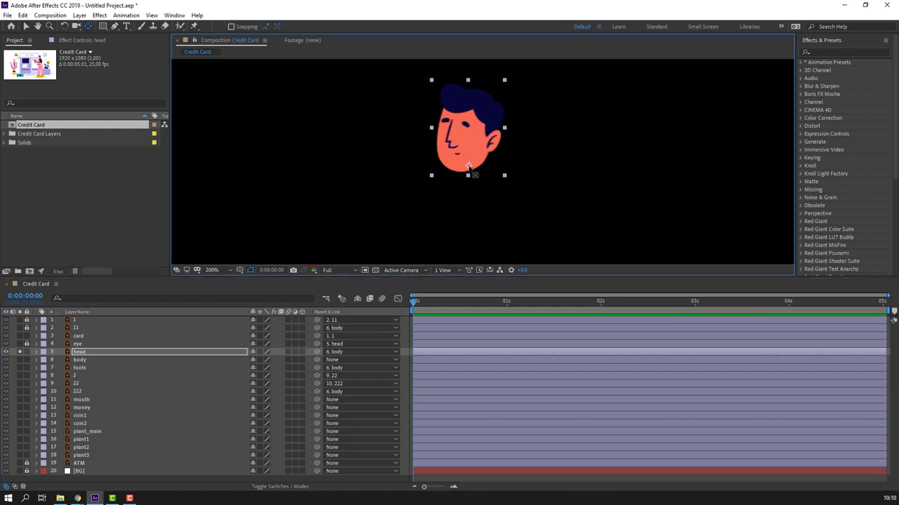
pyautogui.click(26, 27)
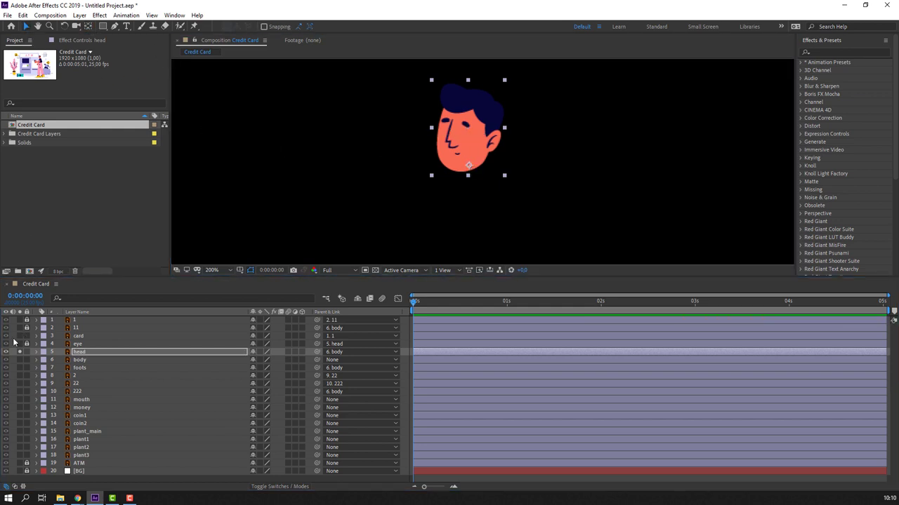
pyautogui.click(19, 351)
# - Key the head's Rotation so it tilts from 0° to −10° by frame 12
pyautogui.press(',')
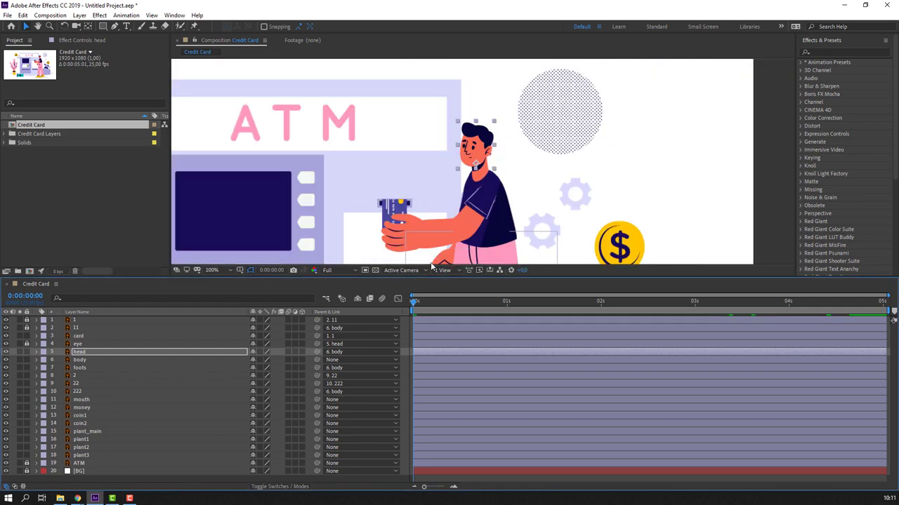
pyautogui.moveTo(419, 304); pyautogui.dragTo(438, 302)
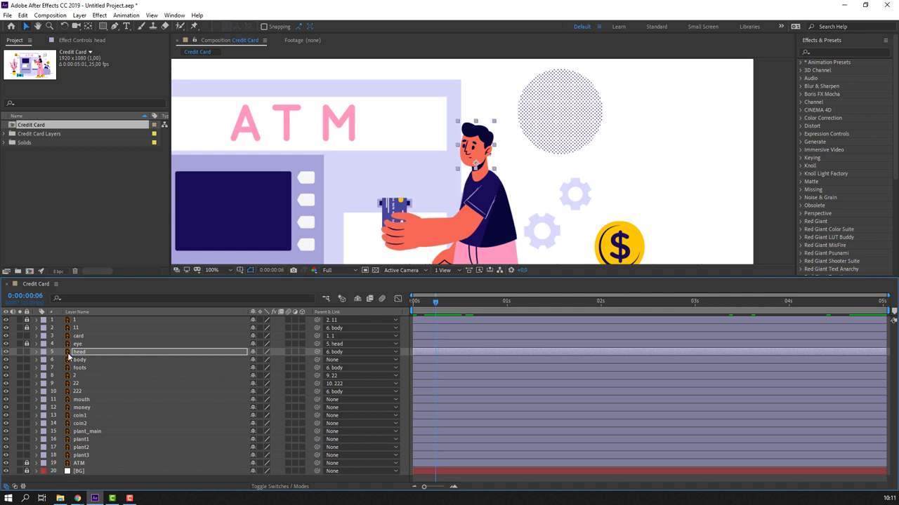
pyautogui.press('r')
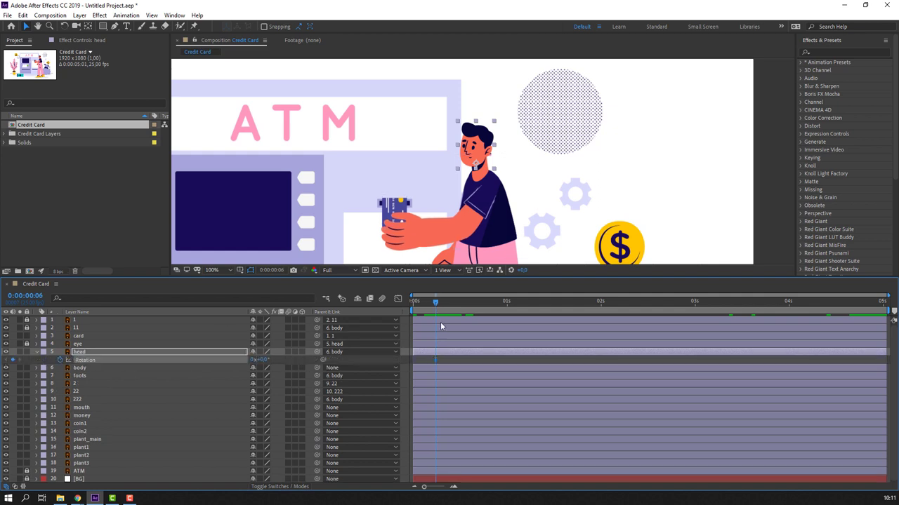
pyautogui.press('pagedown')
pyautogui.press('pagedown')
pyautogui.press('pagedown')
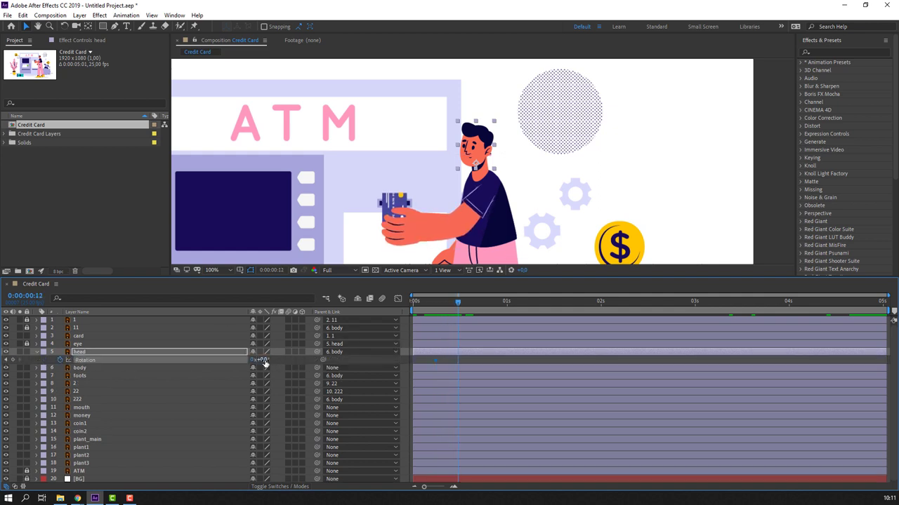
pyautogui.moveTo(258, 359); pyautogui.dragTo(254, 359)
pyautogui.scroll(2, 483, 160)
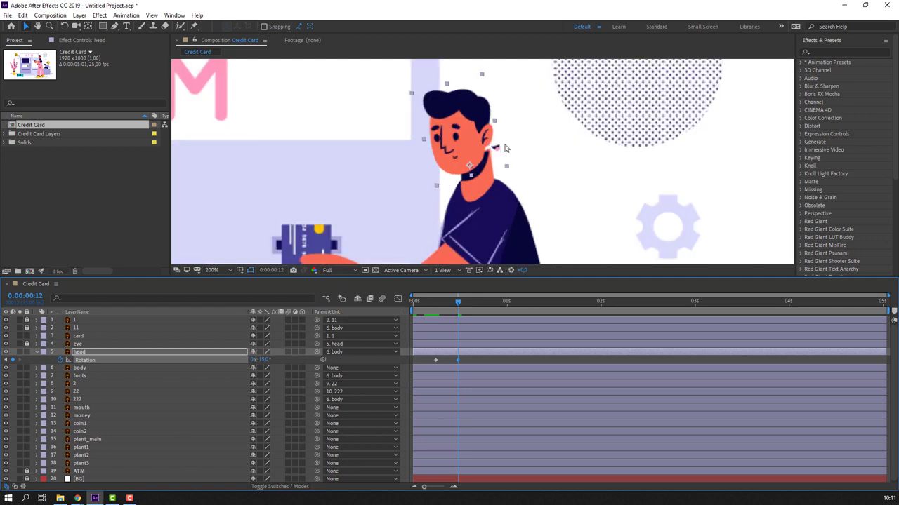
pyautogui.scroll(2, 483, 161)
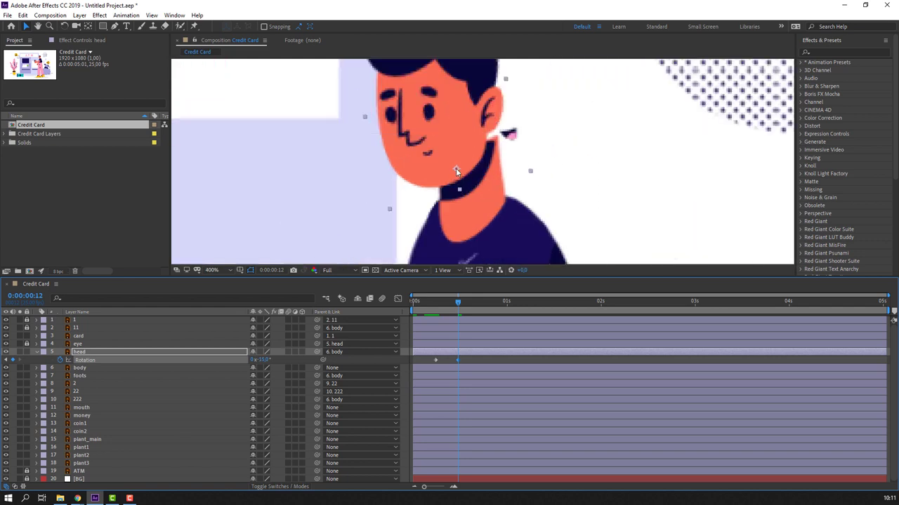
pyautogui.moveTo(456, 168); pyautogui.dragTo(471, 164)
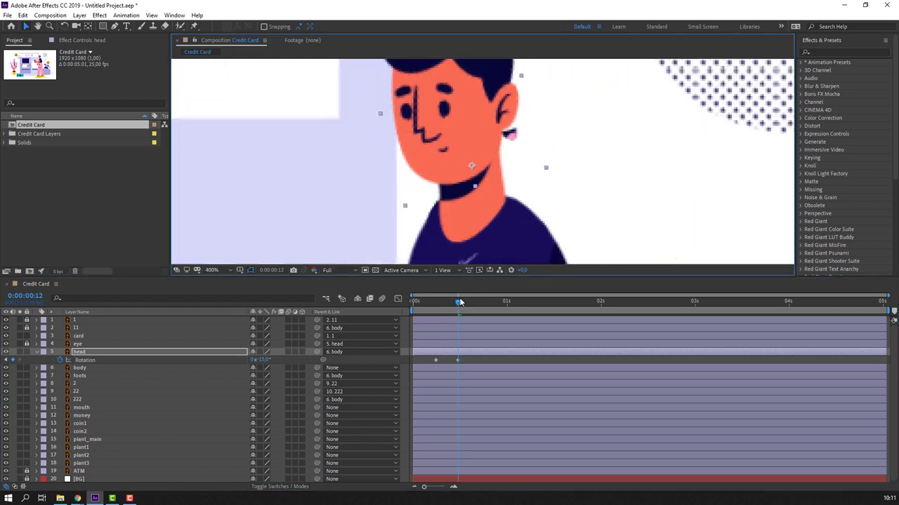
pyautogui.moveTo(460, 302)
pyautogui.mouseDown()
pyautogui.moveTo(420, 307)
pyautogui.moveTo(458, 307)
pyautogui.mouseUp()
# - Place the mouth on the face just below the nose
pyautogui.click(7, 352)
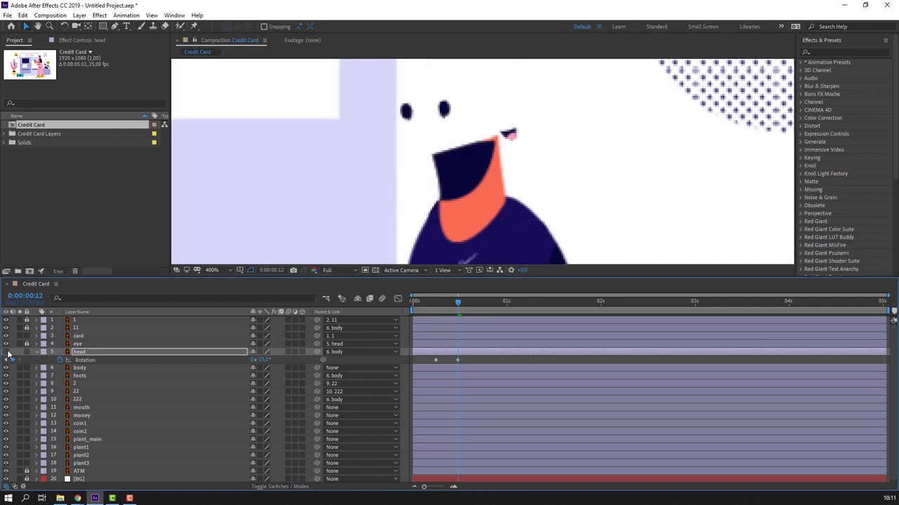
pyautogui.click(7, 351)
pyautogui.click(82, 408)
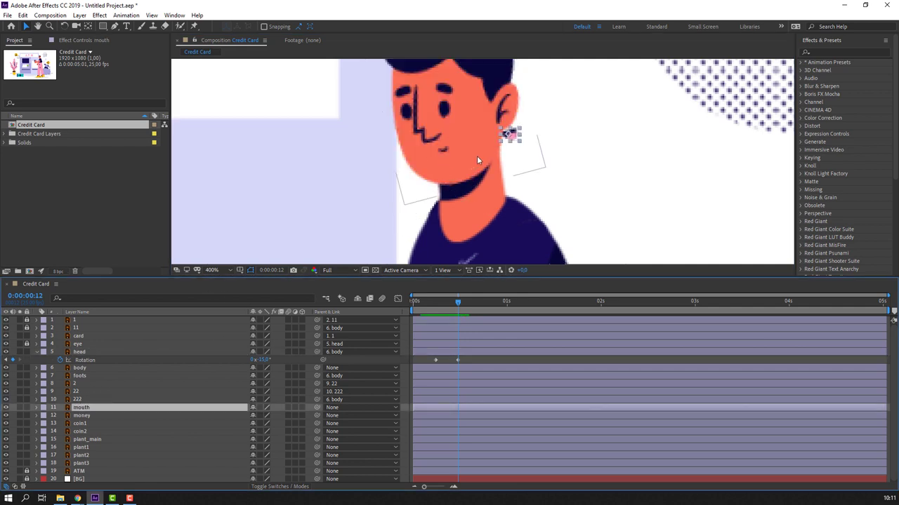
pyautogui.moveTo(506, 133); pyautogui.dragTo(442, 148)
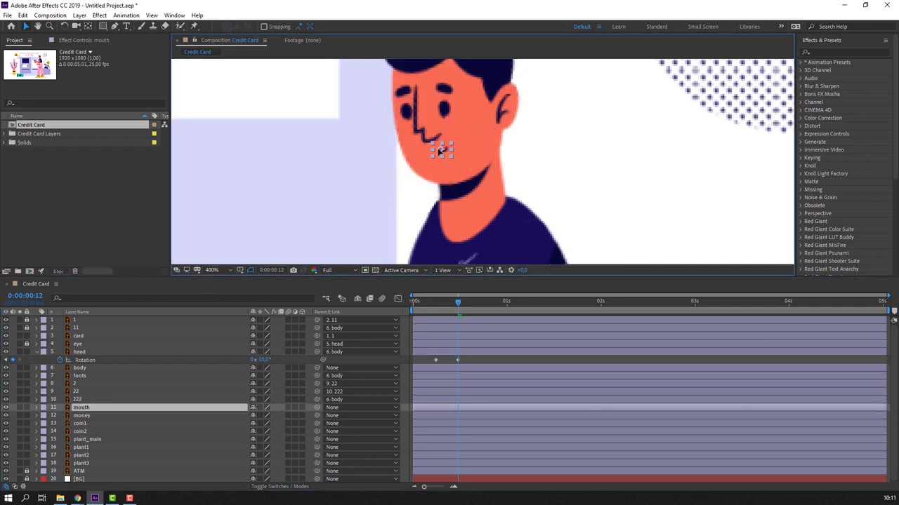
pyautogui.press('Return')
# - Stack the mouth layer directly above the head layer and parent it to the head
pyautogui.moveTo(81, 406); pyautogui.dragTo(88, 352)
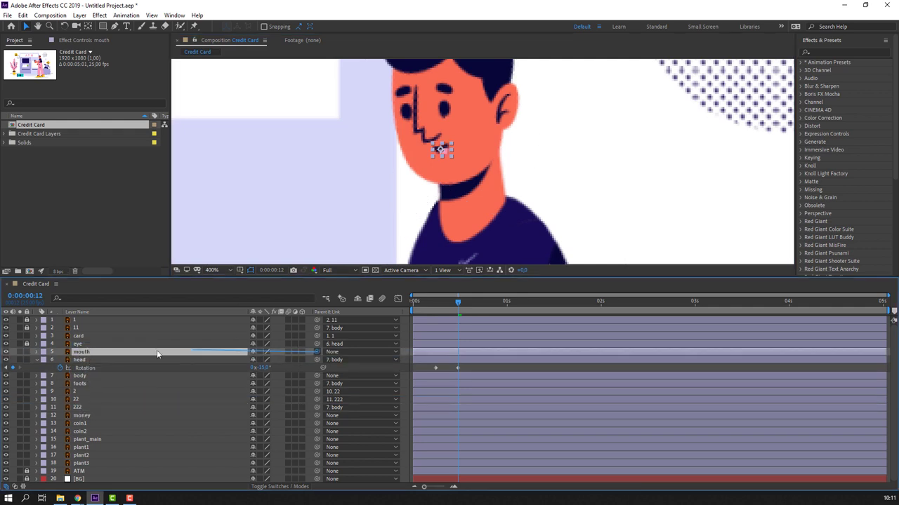
pyautogui.moveTo(317, 352); pyautogui.dragTo(91, 360)
pyautogui.moveTo(428, 358); pyautogui.dragTo(706, 355)
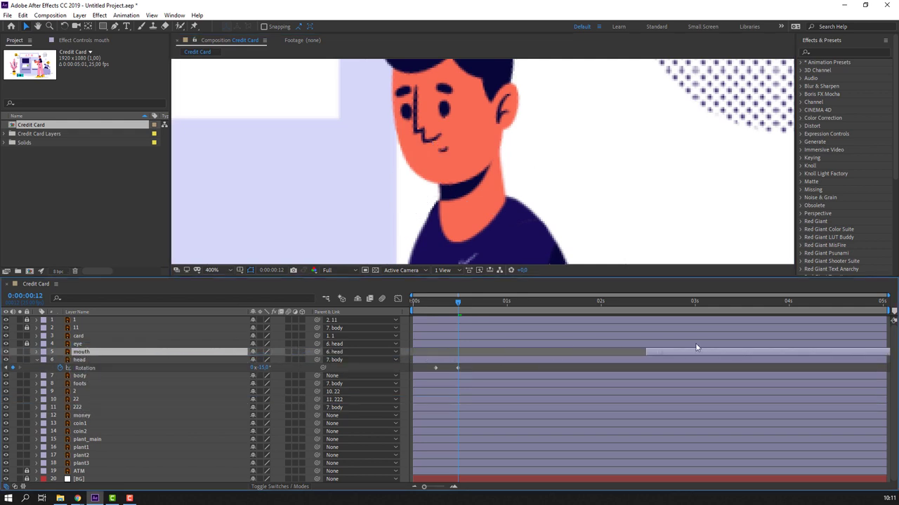
pyautogui.click(433, 302)
pyautogui.moveTo(434, 301); pyautogui.dragTo(477, 301)
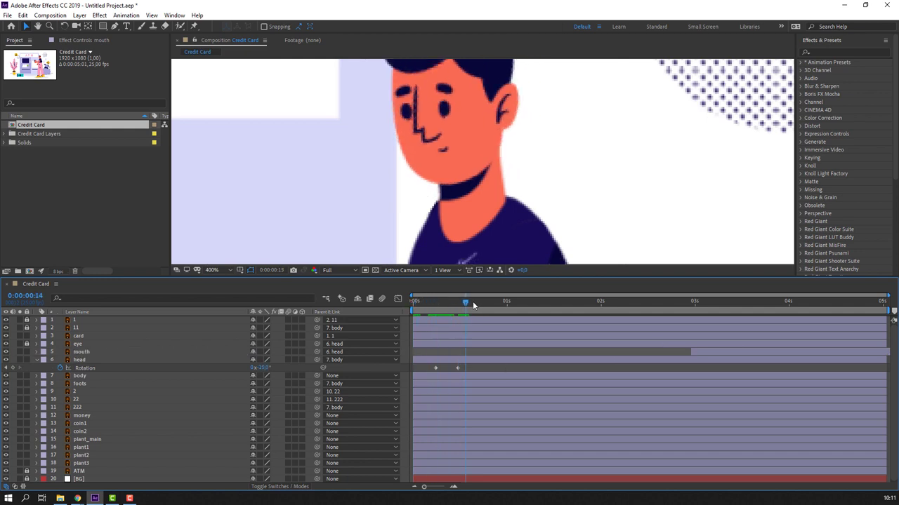
pyautogui.scroll(-1, 486, 230)
pyautogui.scroll(-1, 487, 230)
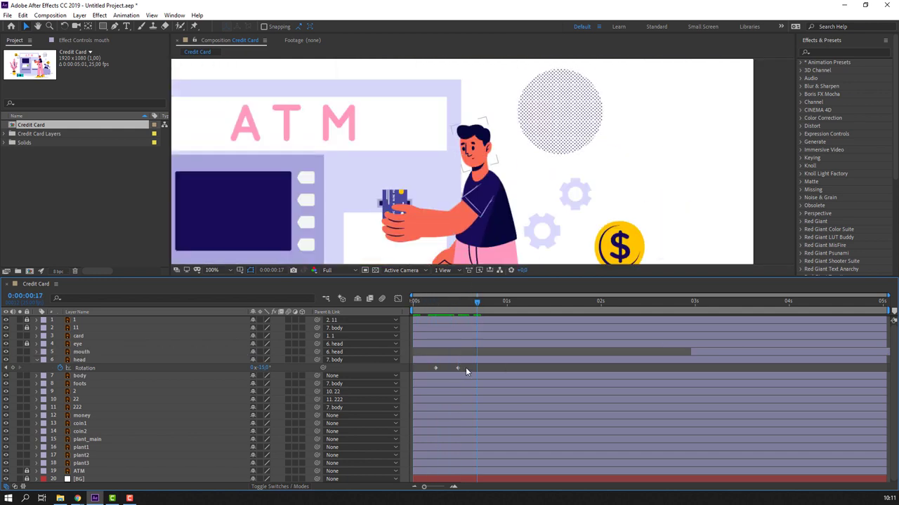
# - Ease the head's Rotation keyframes and shift the second one slightly later, returning to 0:00:00:04
pyautogui.click(435, 368)
pyautogui.rightClick(435, 367)
pyautogui.moveTo(511, 483)
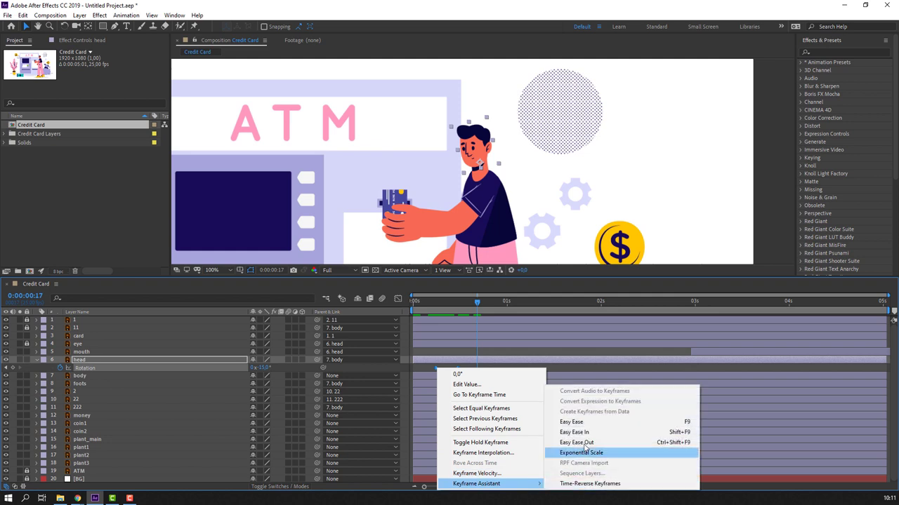
pyautogui.click(580, 426)
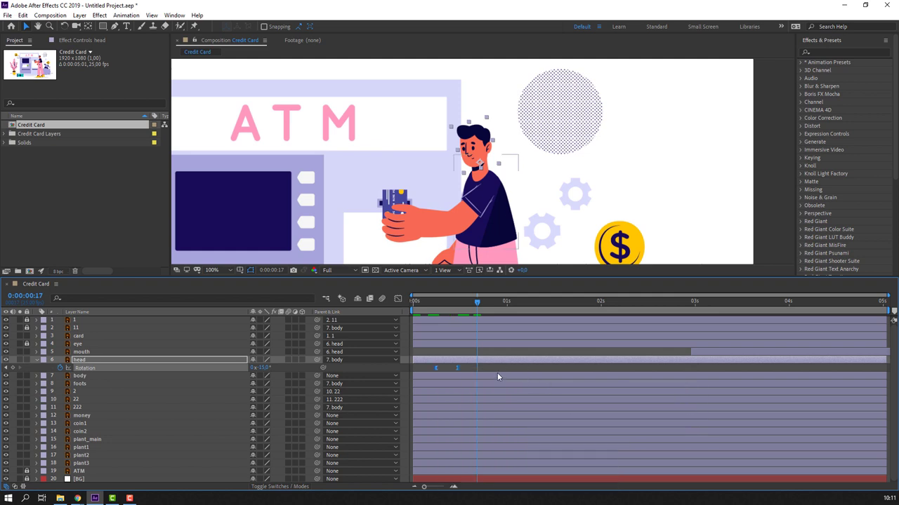
pyautogui.click(498, 369)
pyautogui.press('space')
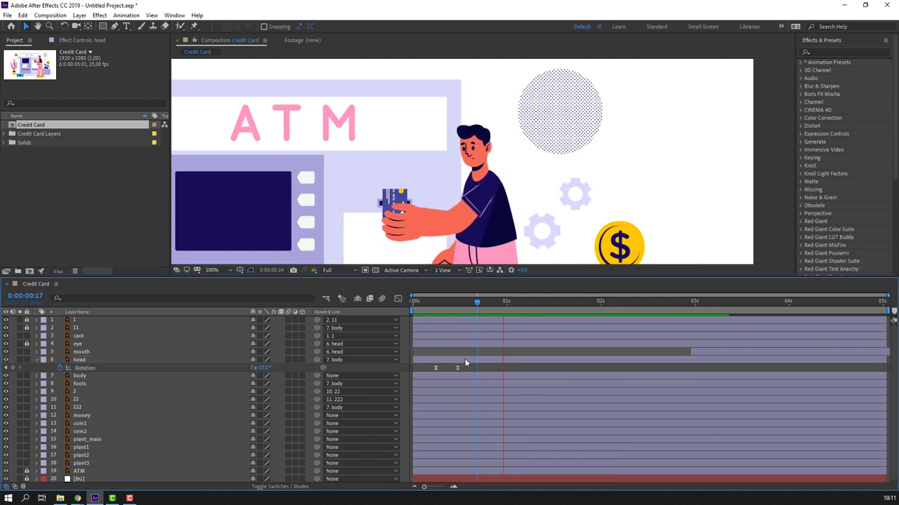
pyautogui.moveTo(458, 368)
pyautogui.mouseDown()
pyautogui.moveTo(474, 367)
pyautogui.moveTo(464, 368)
pyautogui.mouseUp()
pyautogui.moveTo(435, 306); pyautogui.dragTo(428, 306)
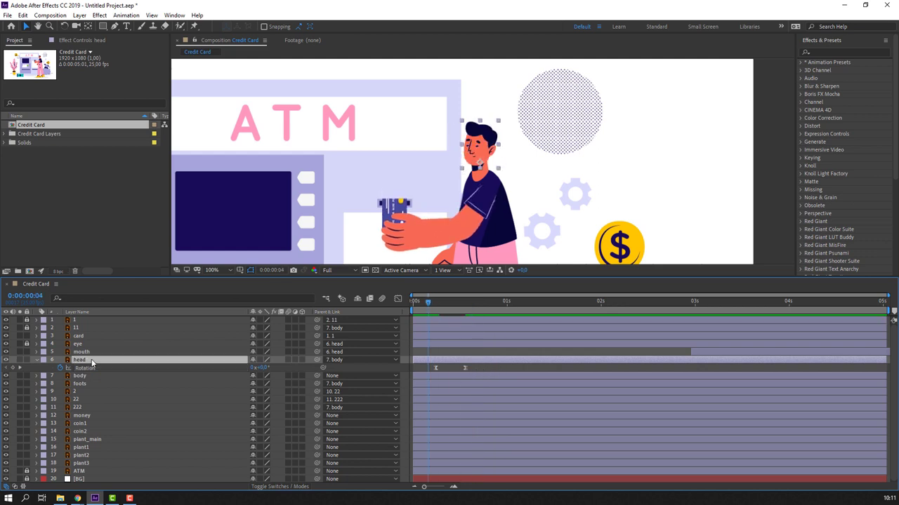
# - Key the head's Position dipping to Y 22.9 at frame 10 and back to 16.9 at frame 17
pyautogui.hotkey('shift', 'p')
pyautogui.click(60, 368)
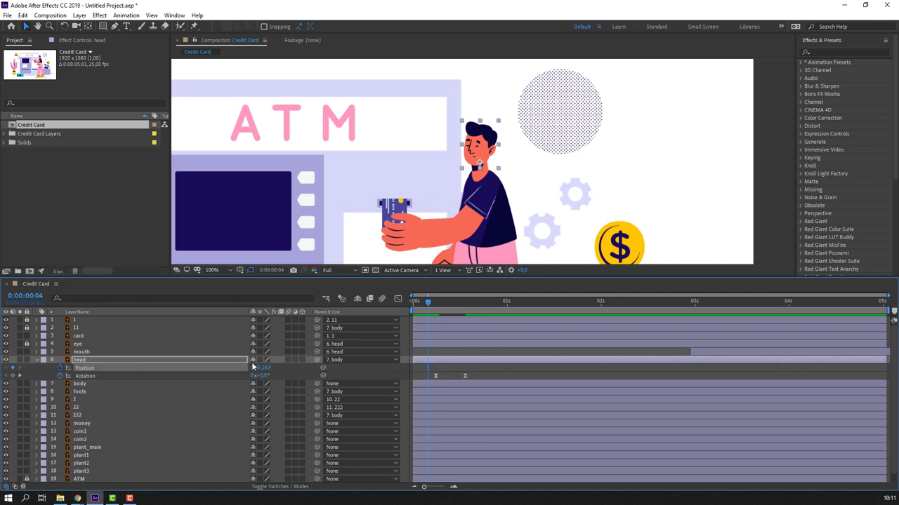
pyautogui.moveTo(418, 304); pyautogui.dragTo(449, 302)
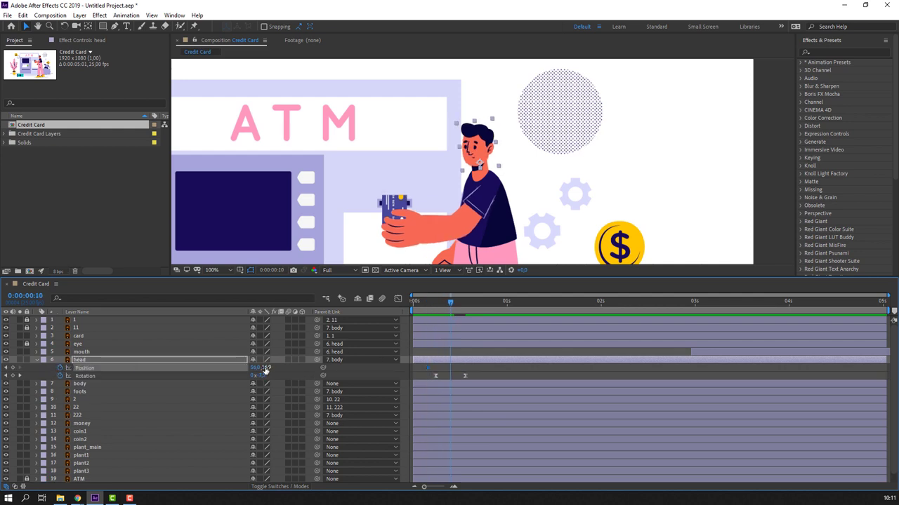
pyautogui.press('Down')
pyautogui.press('Down')
pyautogui.press('Down')
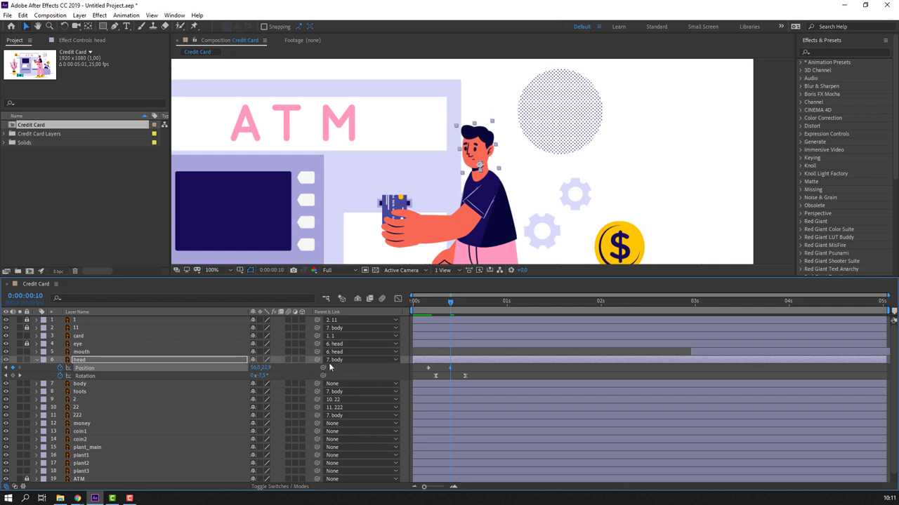
pyautogui.press('Down')
pyautogui.press('Down')
pyautogui.press('Down')
pyautogui.moveTo(452, 304); pyautogui.dragTo(477, 310)
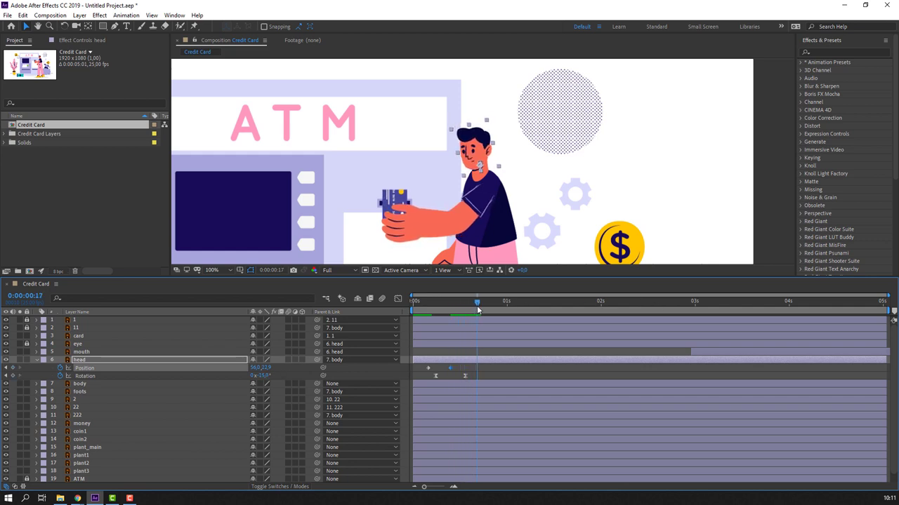
pyautogui.click(429, 368)
pyautogui.hotkey('ctrl', 'c')
pyautogui.hotkey('ctrl', 'v')
# - Ease the head's Position and Rotation keyframes and squeeze them closer together
pyautogui.rightClick(428, 368)
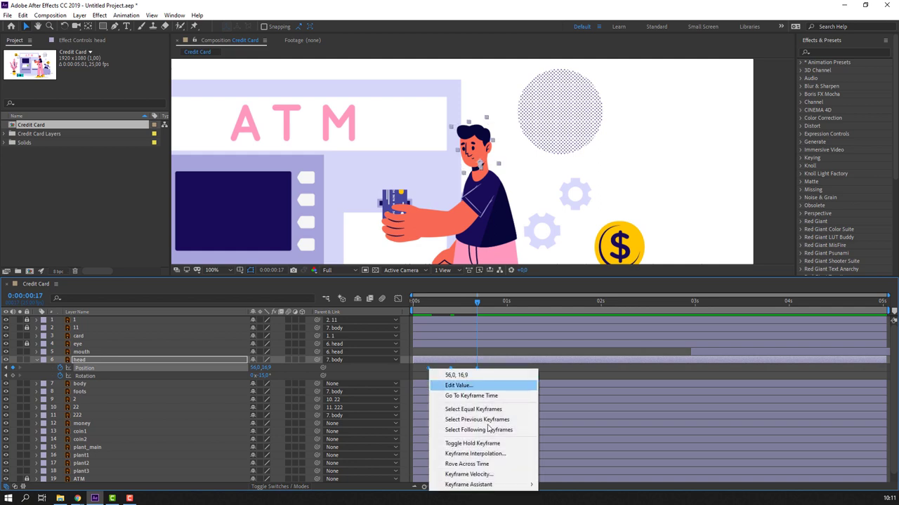
pyautogui.moveTo(491, 486)
pyautogui.click(574, 422)
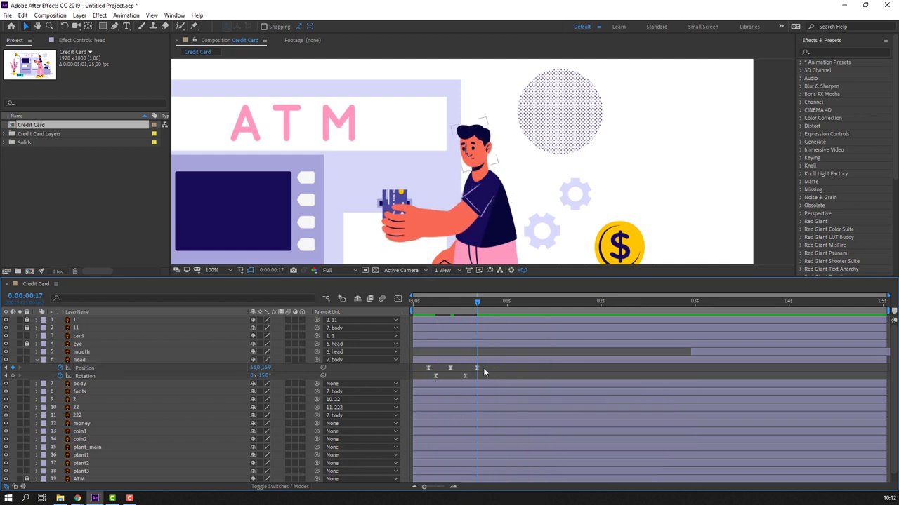
pyautogui.moveTo(484, 364); pyautogui.dragTo(425, 381)
pyautogui.moveTo(475, 368); pyautogui.dragTo(454, 369)
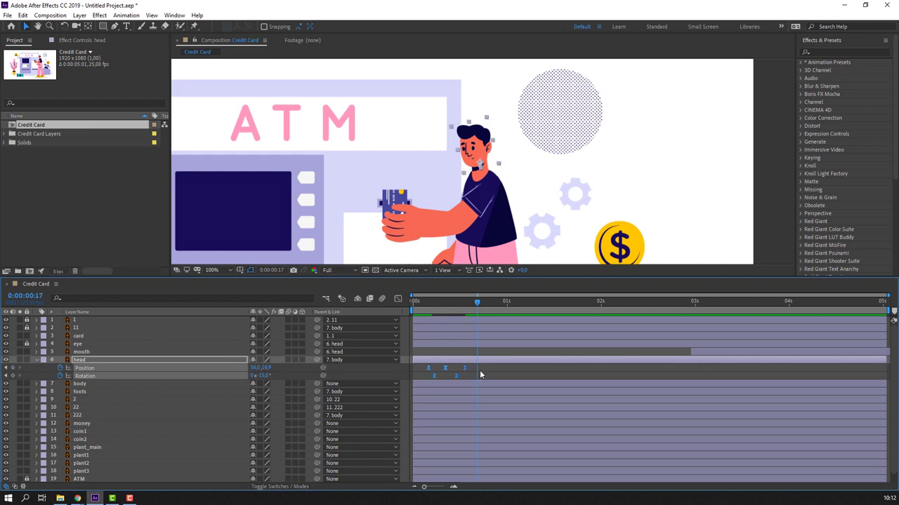
# - Select the head's Position keyframe at frame 9 and preview the dip animation
pyautogui.click(443, 304)
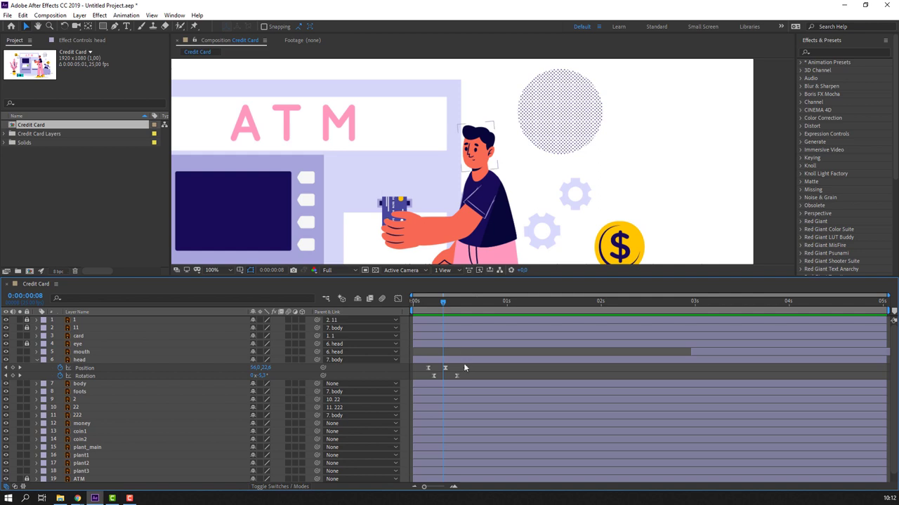
pyautogui.press('pagedown')
pyautogui.click(445, 368)
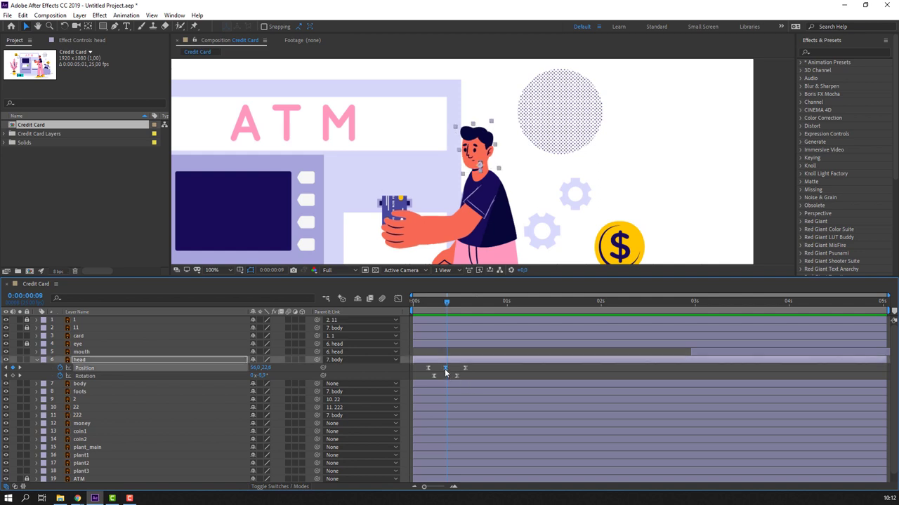
pyautogui.click(284, 368)
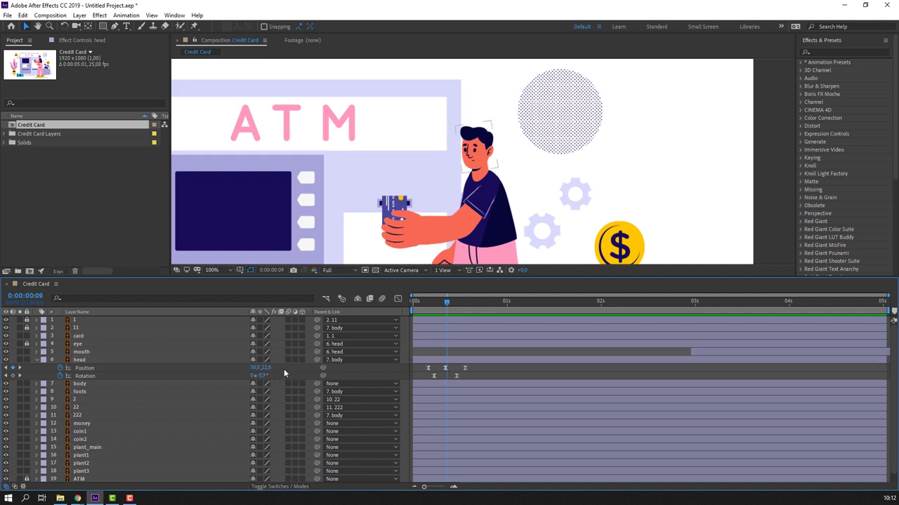
pyautogui.click(445, 369)
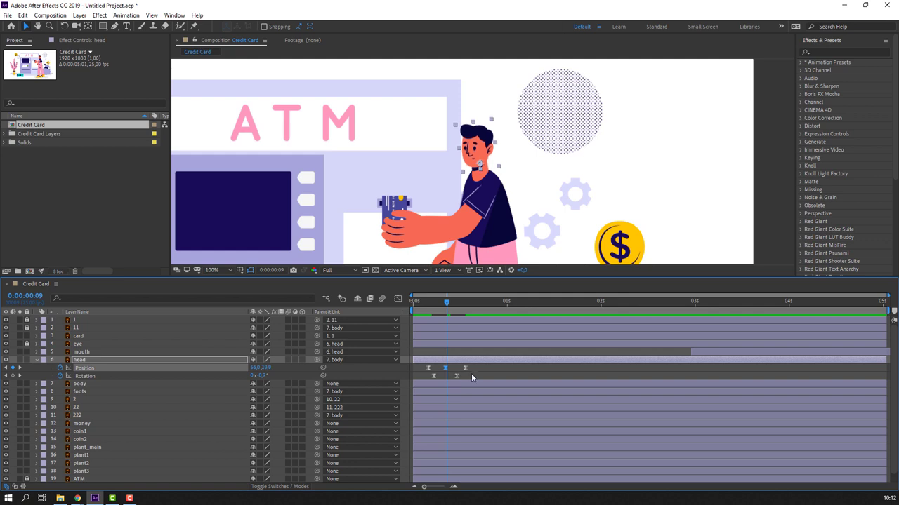
pyautogui.click(472, 373)
pyautogui.click(444, 369)
pyautogui.press('space')
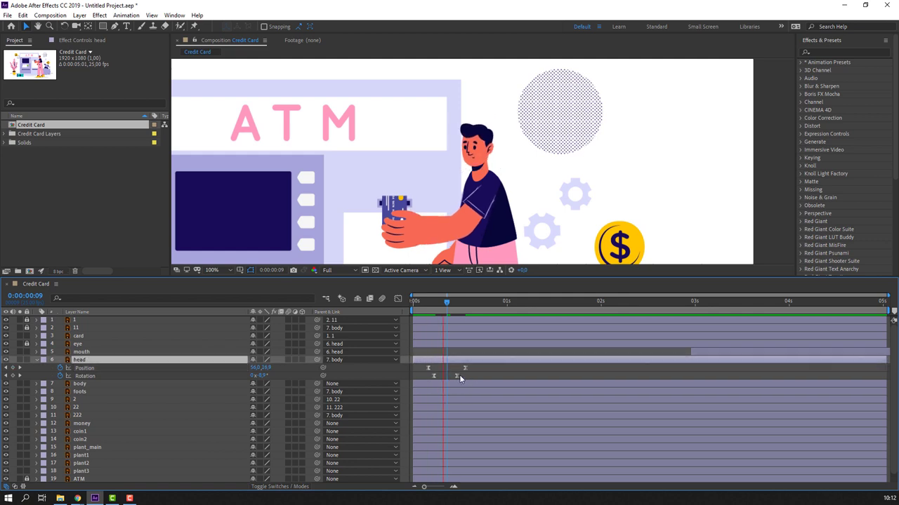
pyautogui.press('space')
pyautogui.press('space')
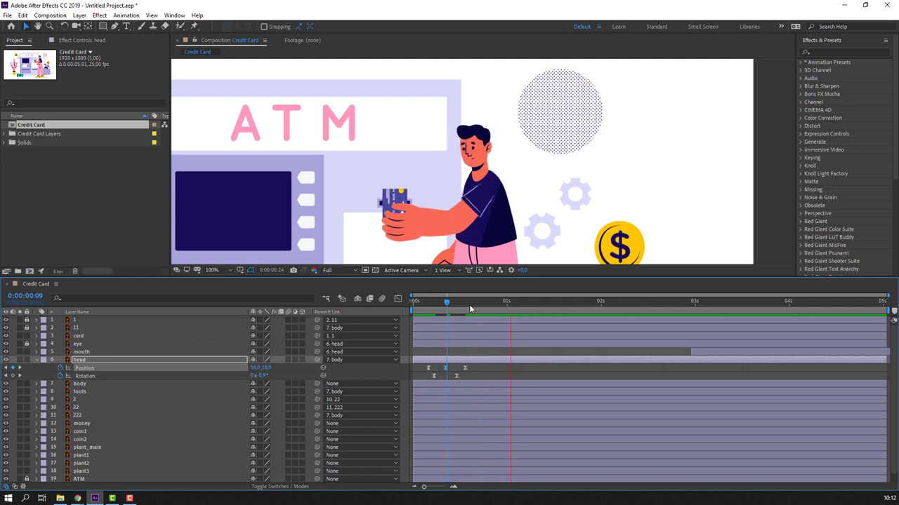
pyautogui.moveTo(473, 304); pyautogui.dragTo(534, 303)
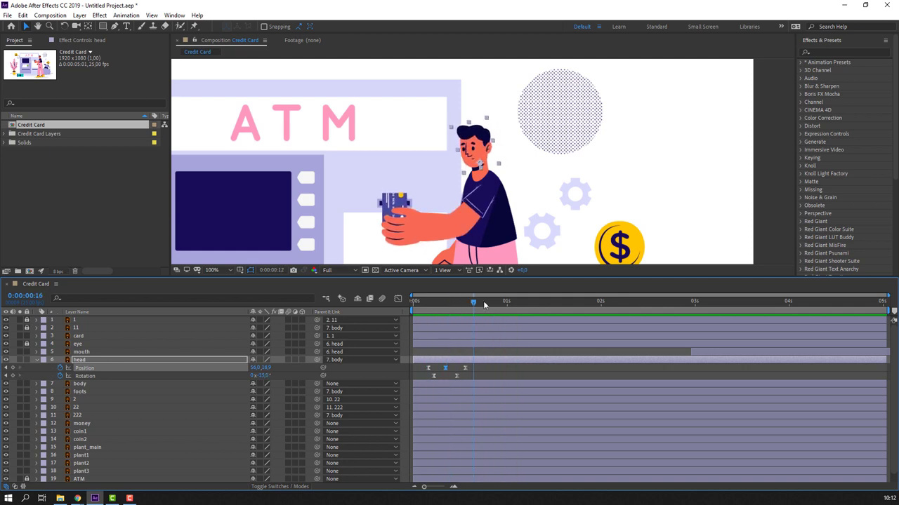
# - Add head Rotation keyframes at 2:06 and 2:13, returning the tilt to 0°
pyautogui.click(623, 304)
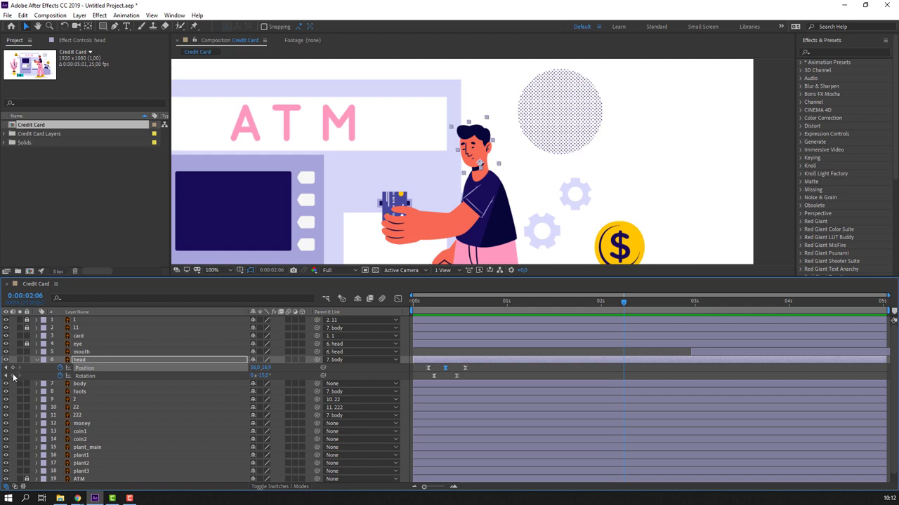
pyautogui.click(13, 376)
pyautogui.press('pagedown')
pyautogui.press('pagedown')
pyautogui.press('pagedown')
pyautogui.press('pagedown')
pyautogui.press('pagedown')
pyautogui.press('pagedown')
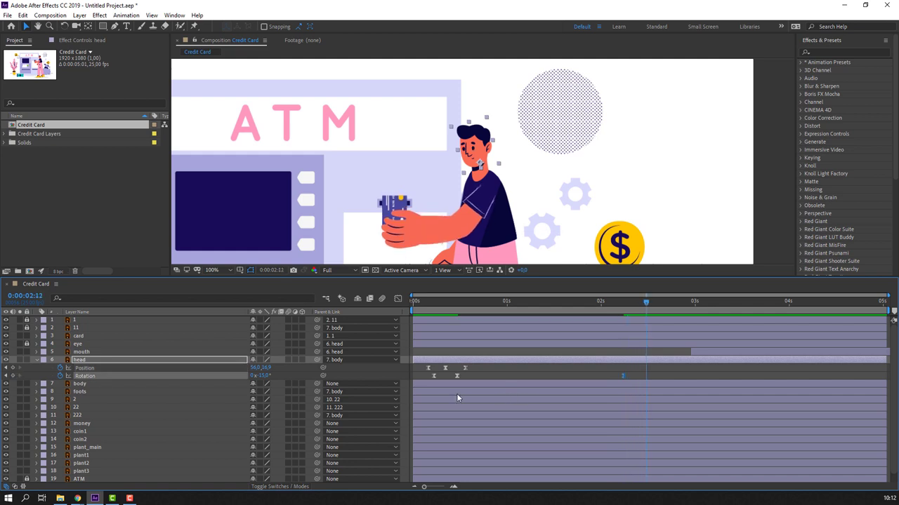
pyautogui.click(433, 376)
pyautogui.hotkey('ctrl', 'c')
pyautogui.press('pagedown')
pyautogui.hotkey('ctrl', 'v')
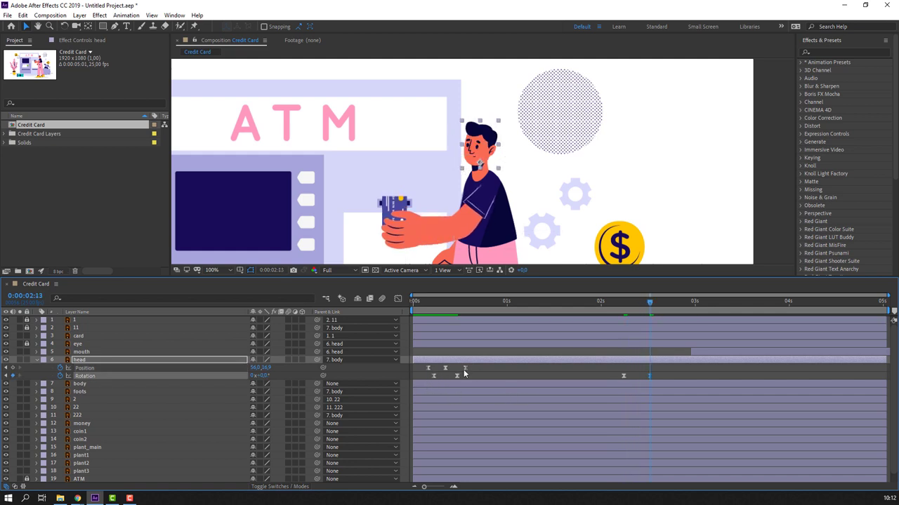
# - Repeat the head's three Position dip keyframes around 2:04 and preview the second nod
pyautogui.moveTo(475, 368); pyautogui.dragTo(415, 371)
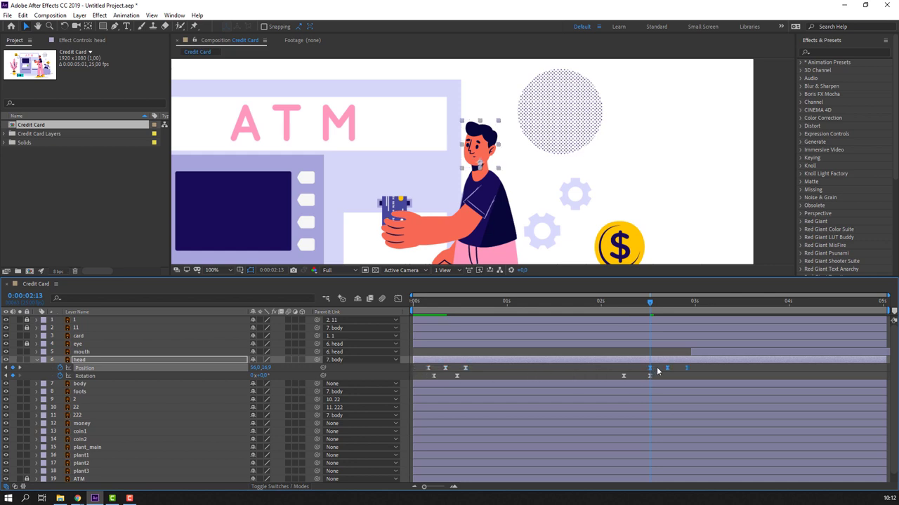
pyautogui.moveTo(630, 372); pyautogui.dragTo(637, 373)
pyautogui.press('space')
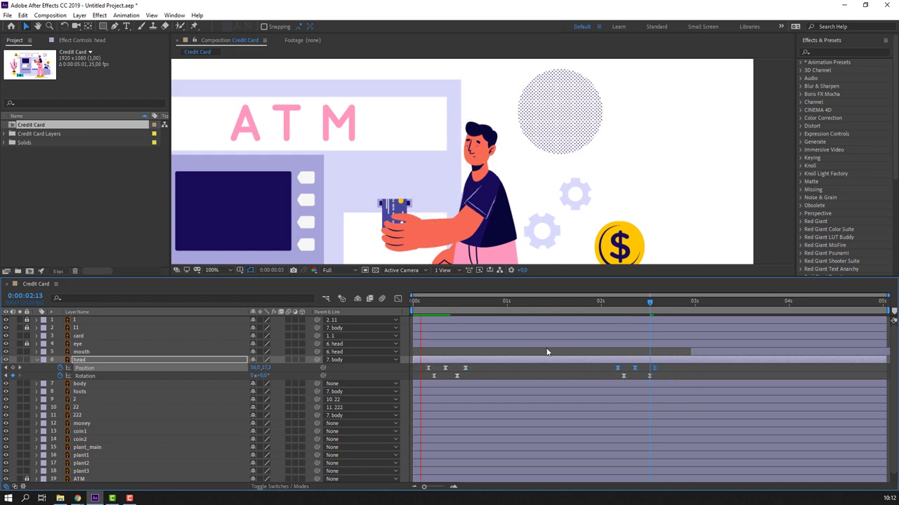
pyautogui.scroll(-2, 360, 218)
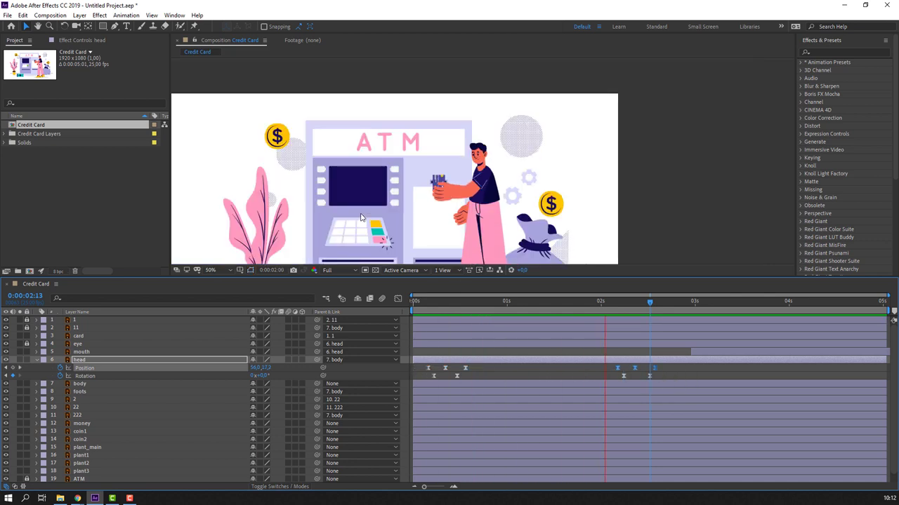
pyautogui.click(630, 302)
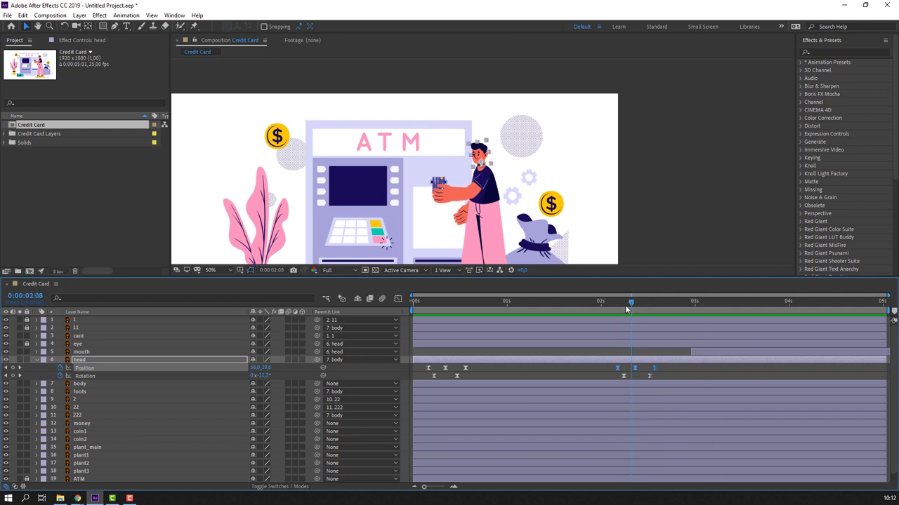
pyautogui.moveTo(626, 307); pyautogui.dragTo(571, 302)
pyautogui.scroll(1, 490, 213)
pyautogui.scroll(1, 490, 214)
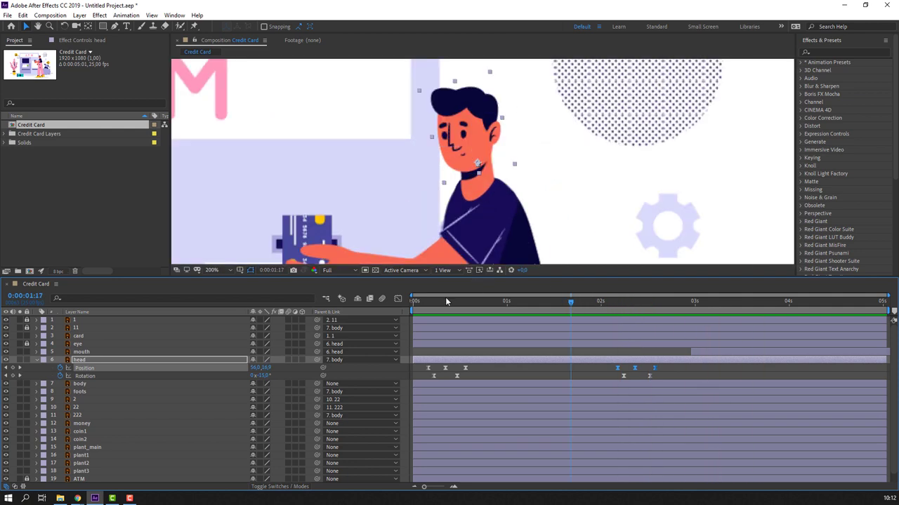
pyautogui.moveTo(446, 301); pyautogui.dragTo(515, 303)
# - Trim the mouth layer to start around 2:04 and move to 0:00:02:19
pyautogui.moveTo(707, 355); pyautogui.dragTo(633, 351)
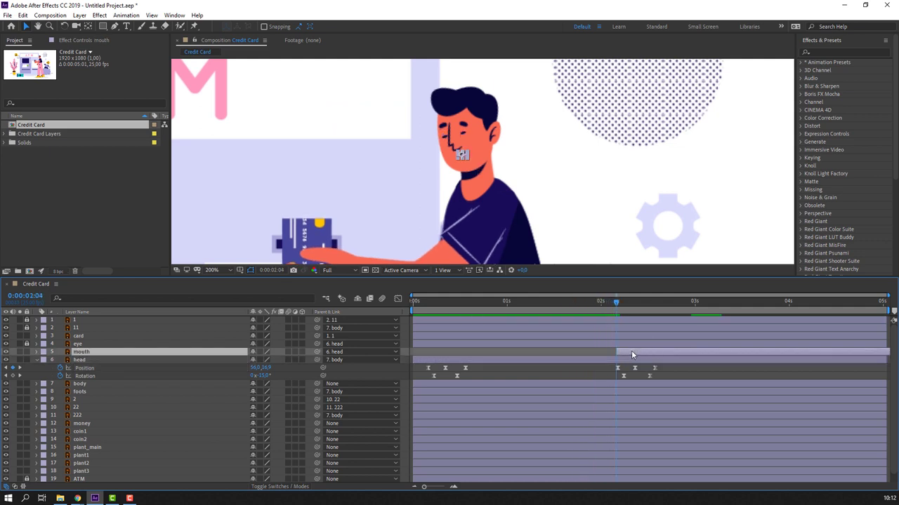
pyautogui.click(597, 303)
pyautogui.moveTo(601, 303); pyautogui.dragTo(674, 307)
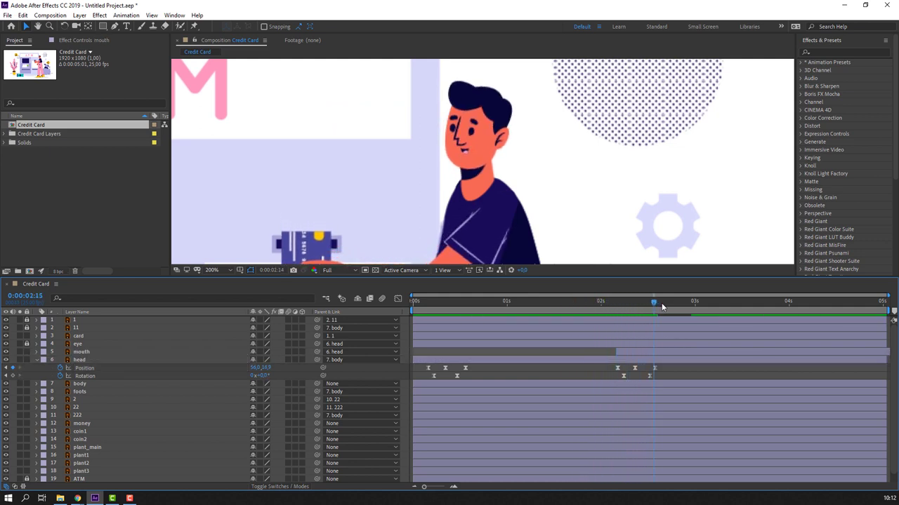
# - Key the mouth's Scale height from 2:05 to 2:17, alternating between about 71% and 92%
pyautogui.click(629, 352)
pyautogui.hotkey('alt', 'shift', 's')
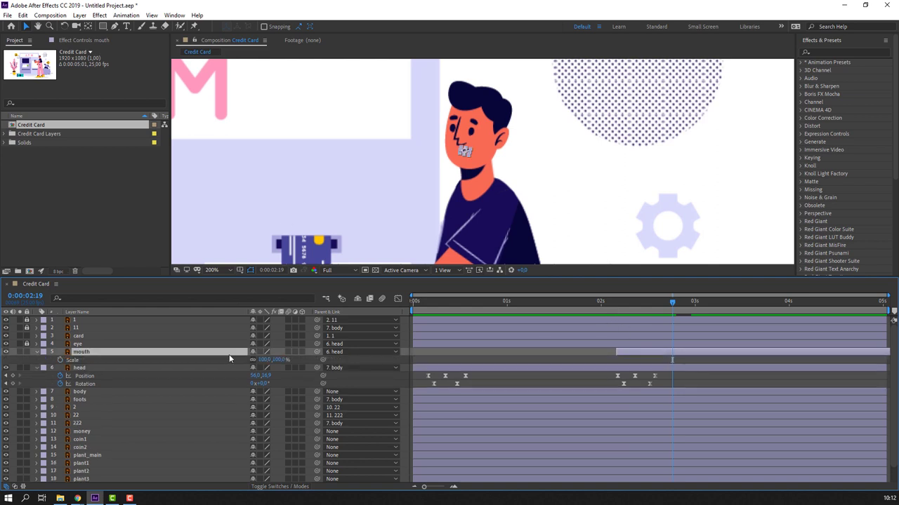
pyautogui.moveTo(281, 360); pyautogui.dragTo(264, 360)
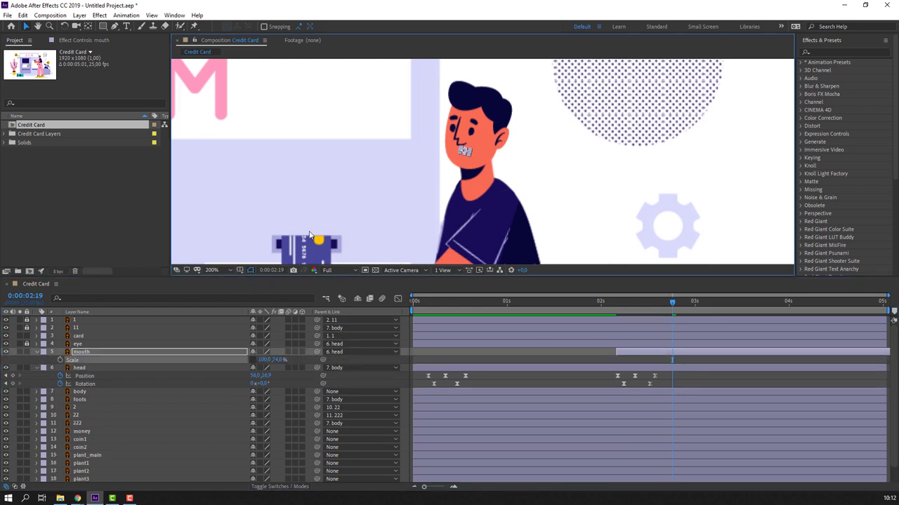
pyautogui.scroll(3, 440, 141)
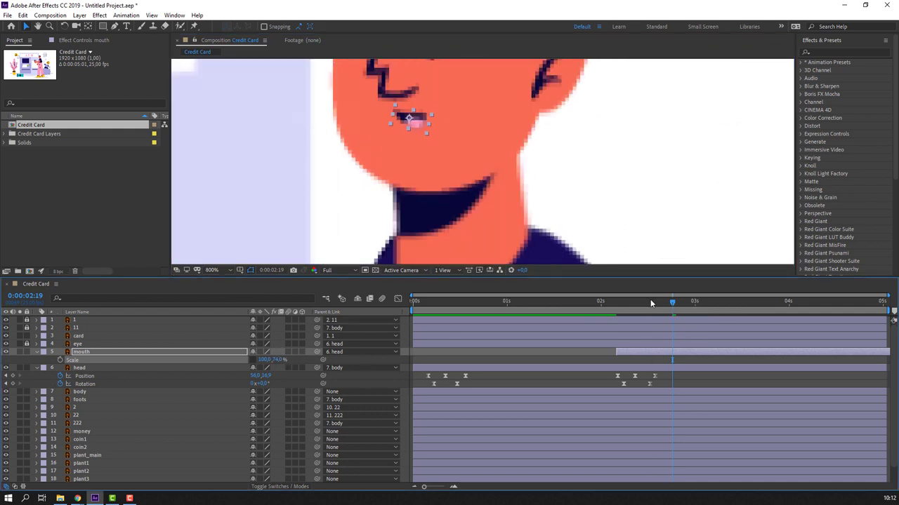
pyautogui.moveTo(650, 303); pyautogui.dragTo(617, 302)
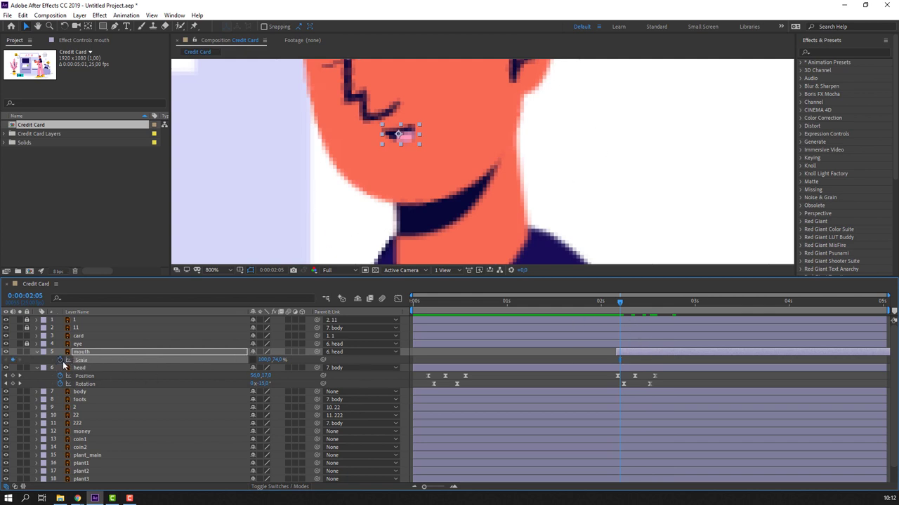
pyautogui.press('pagedown')
pyautogui.press('pagedown')
pyautogui.press('pagedown')
pyautogui.moveTo(273, 361)
pyautogui.mouseDown()
pyautogui.moveTo(284, 359)
pyautogui.moveTo(272, 360)
pyautogui.mouseUp()
pyautogui.press('pagedown')
pyautogui.press('pagedown')
pyautogui.press('pagedown')
pyautogui.press('pagedown')
pyautogui.press('pagedown')
pyautogui.press('pagedown')
pyautogui.press('pagedown')
pyautogui.press('pagedown')
pyautogui.press('pagedown')
pyautogui.scroll(-1, 526, 181)
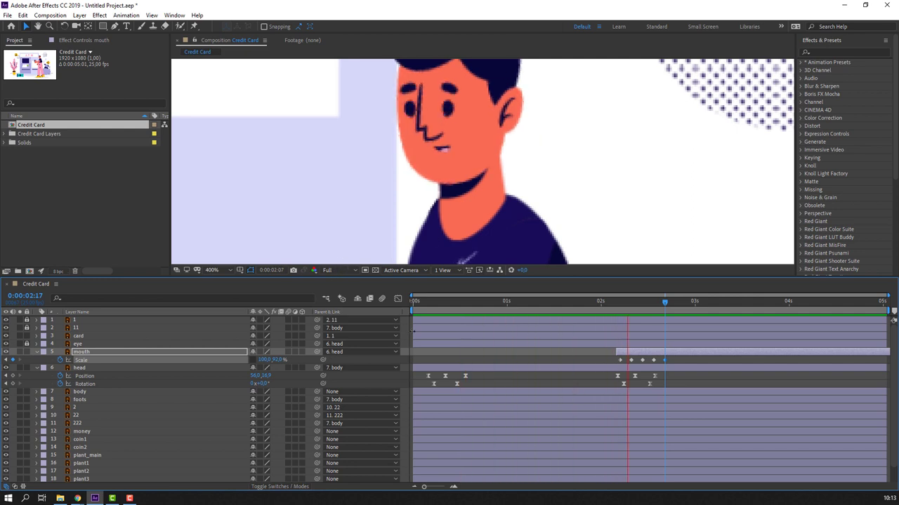
pyautogui.press('space')
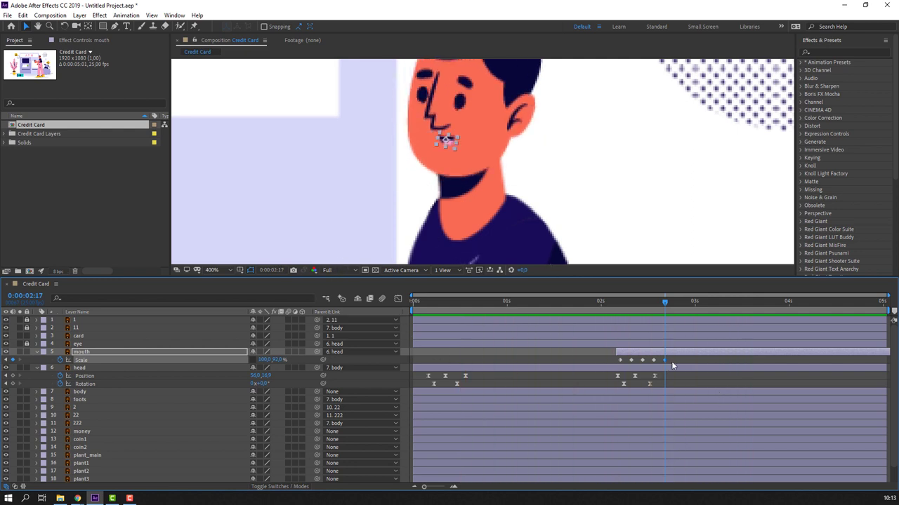
# - Ease the mouth's Scale keyframes, spread them farther apart, and preview the talking
pyautogui.moveTo(671, 361); pyautogui.dragTo(622, 381)
pyautogui.rightClick(632, 366)
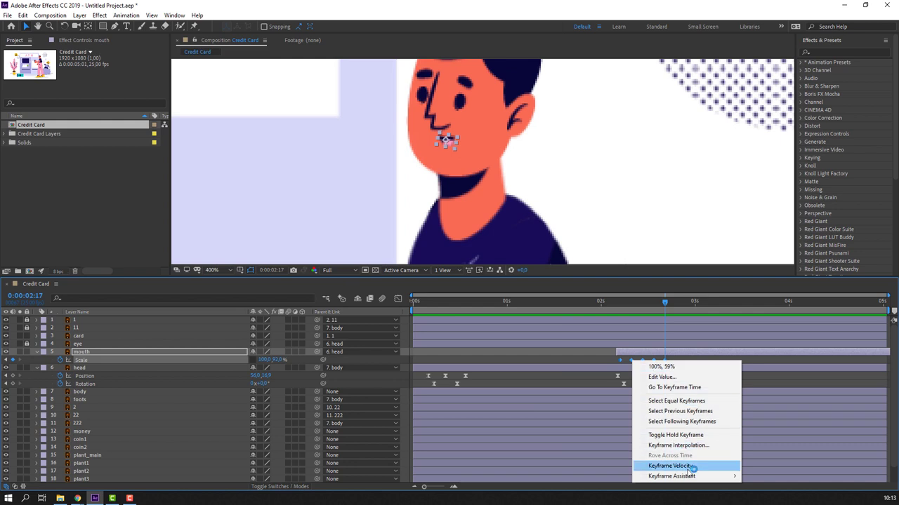
pyautogui.moveTo(672, 476)
pyautogui.click(755, 415)
pyautogui.moveTo(664, 360); pyautogui.dragTo(700, 360)
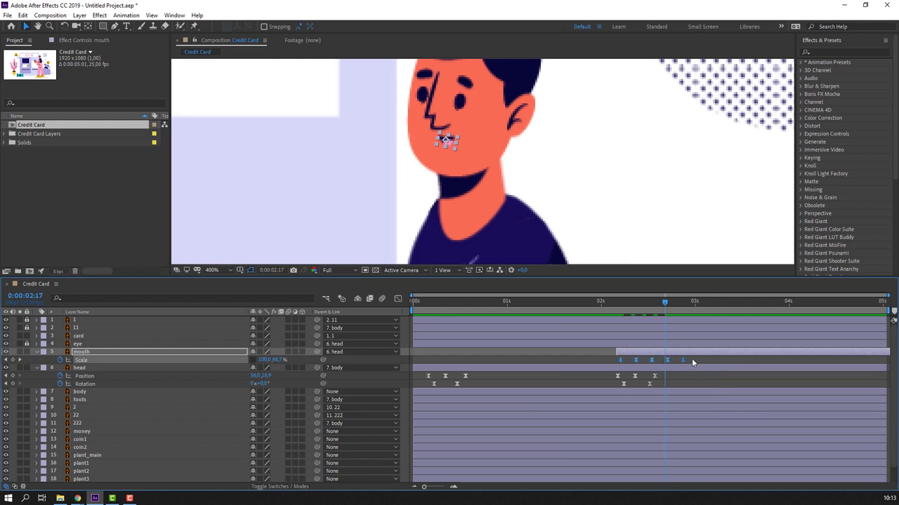
pyautogui.press('space')
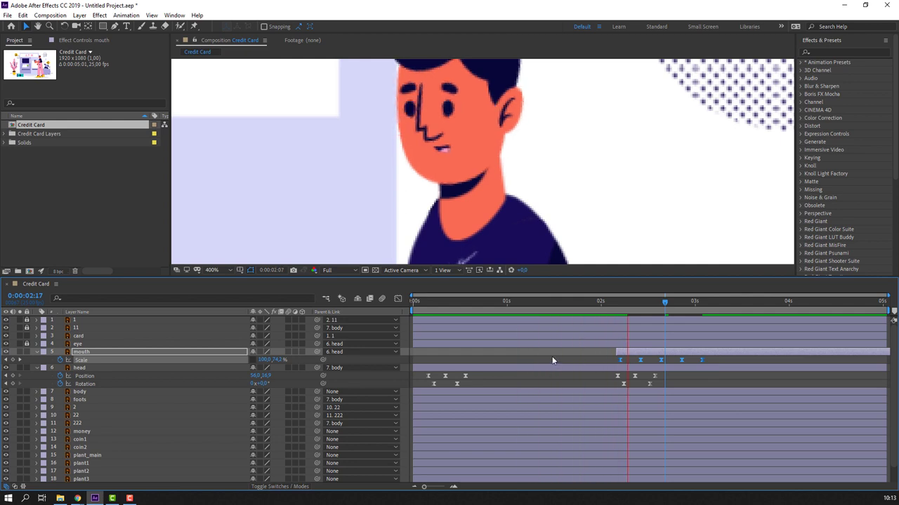
pyautogui.press('space')
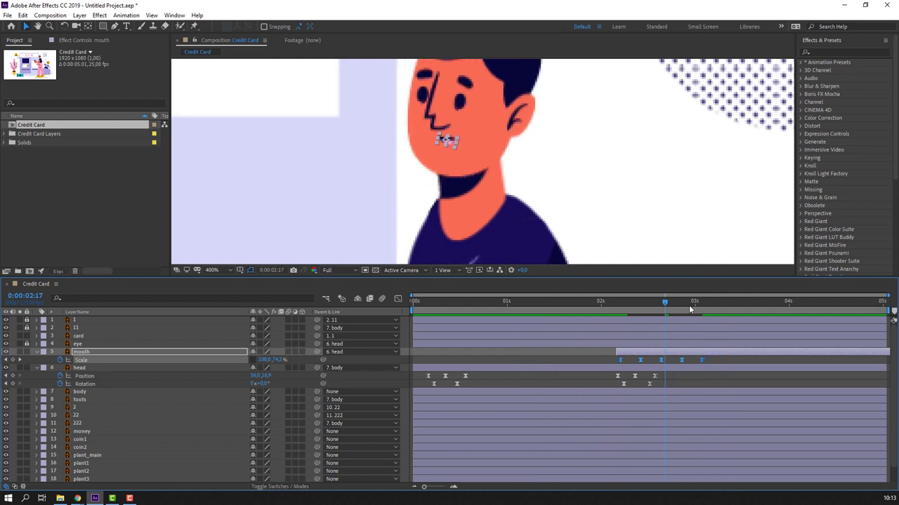
# - Move the time to 3:01 and then 3:24, and fit the composition in the viewer
pyautogui.click(698, 302)
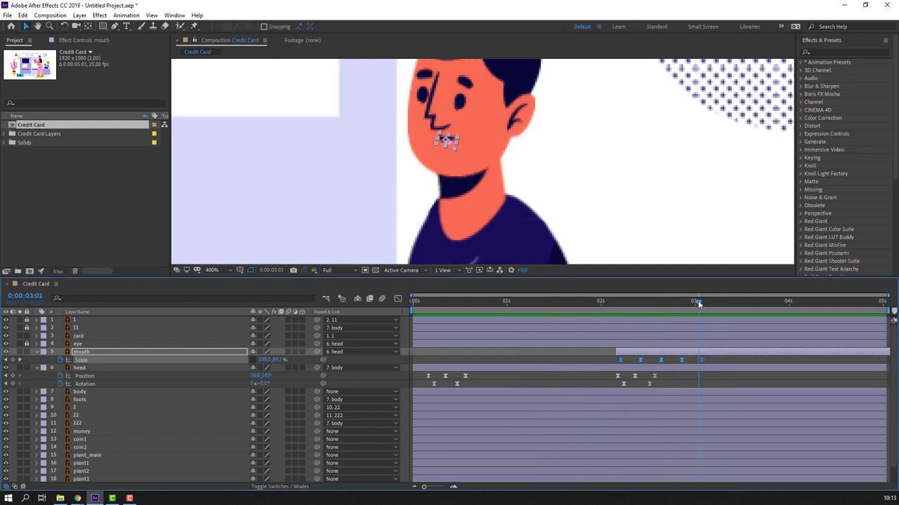
pyautogui.click(784, 302)
pyautogui.click(221, 270)
pyautogui.click(225, 280)
pyautogui.press('space')
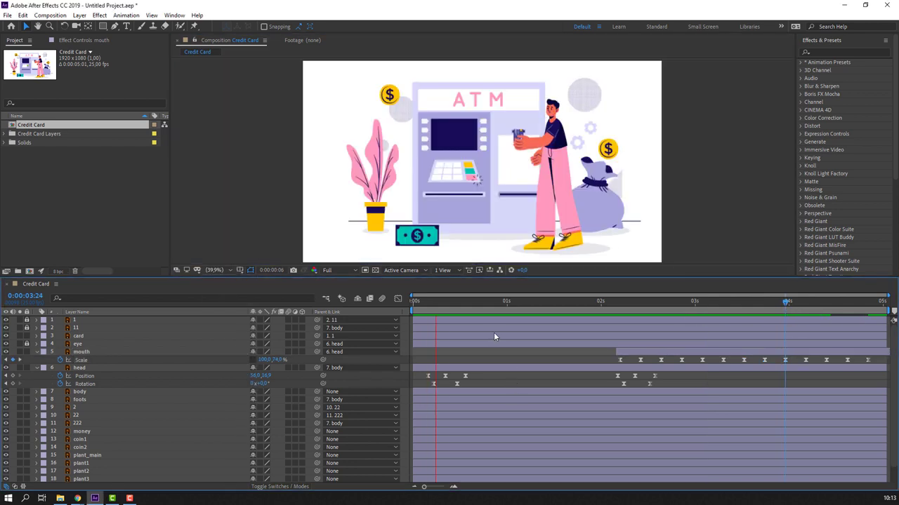
pyautogui.press('/')
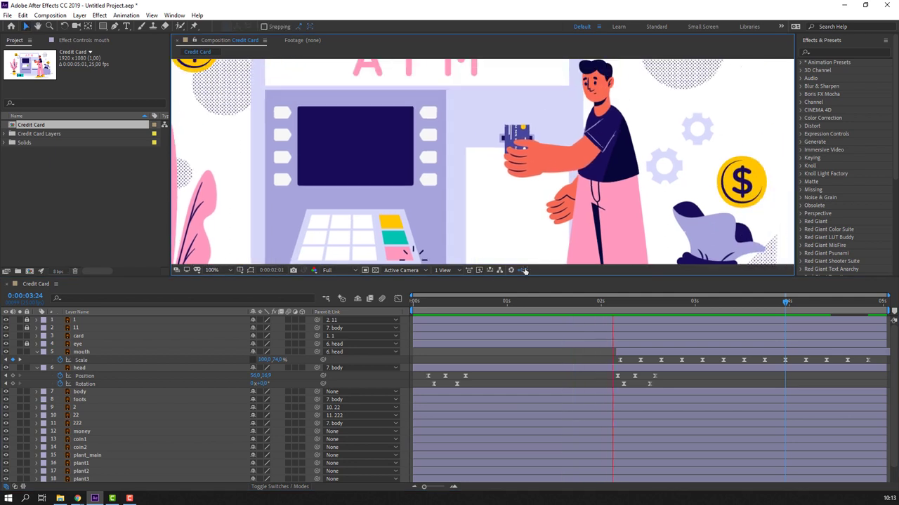
pyautogui.moveTo(437, 302); pyautogui.dragTo(482, 309)
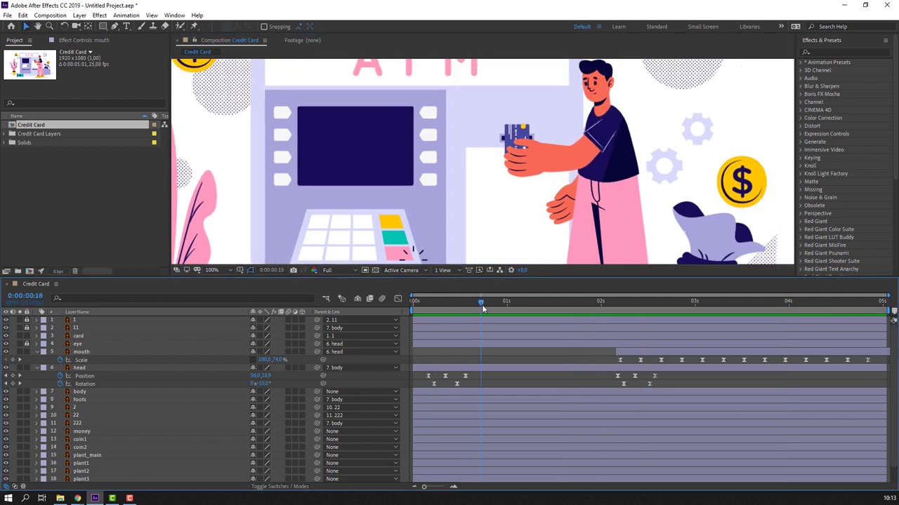
pyautogui.moveTo(483, 309); pyautogui.dragTo(488, 309)
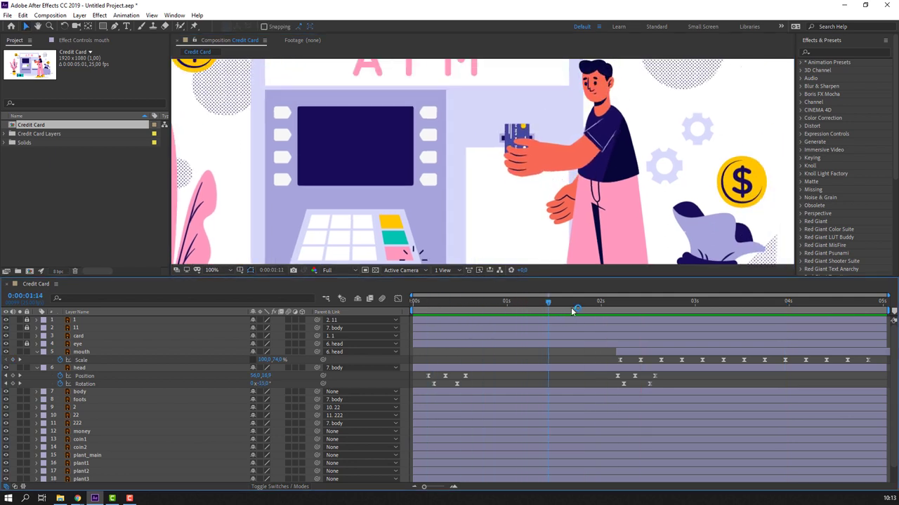
pyautogui.moveTo(572, 311)
pyautogui.mouseDown()
pyautogui.moveTo(671, 298)
pyautogui.moveTo(415, 311)
pyautogui.mouseUp()
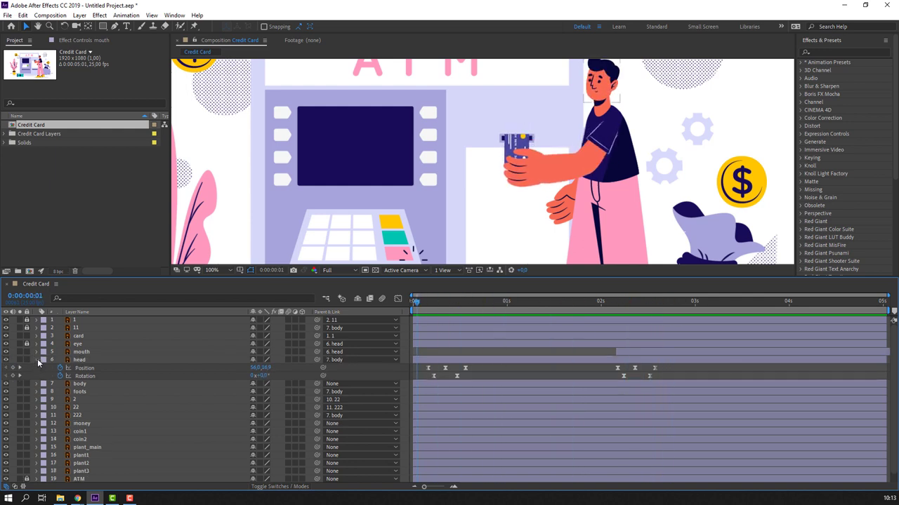
# - Collapse the open layers and add a wiggle(1,9) Rotation expression to arm layer 222, then preview
pyautogui.click(36, 368)
pyautogui.click(90, 378)
pyautogui.click(89, 390)
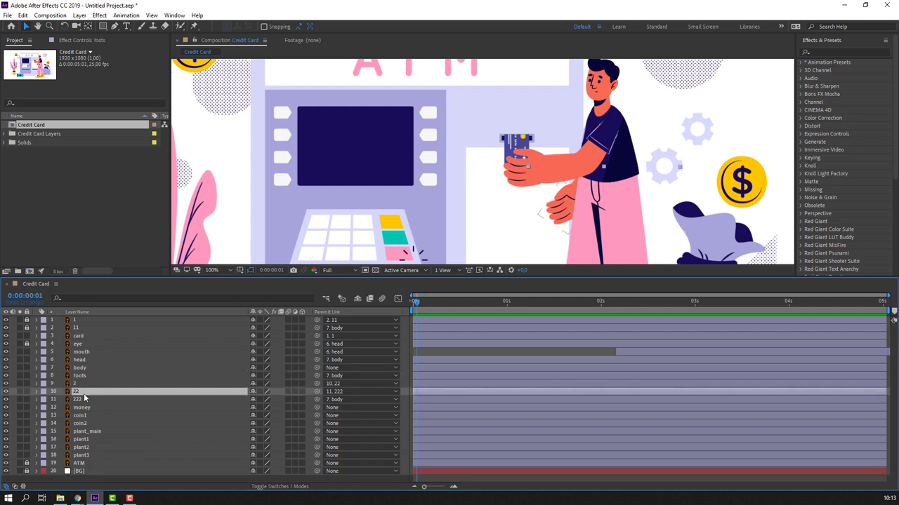
pyautogui.click(84, 400)
pyautogui.press('r')
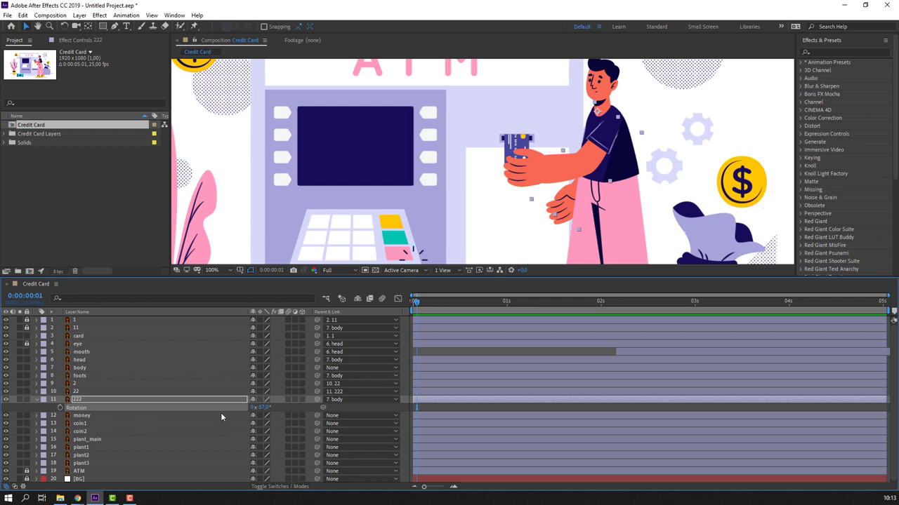
pyautogui.keyDown('alt'); pyautogui.click(59, 408); pyautogui.keyUp('alt')
pyautogui.write('wiggle(1,9')
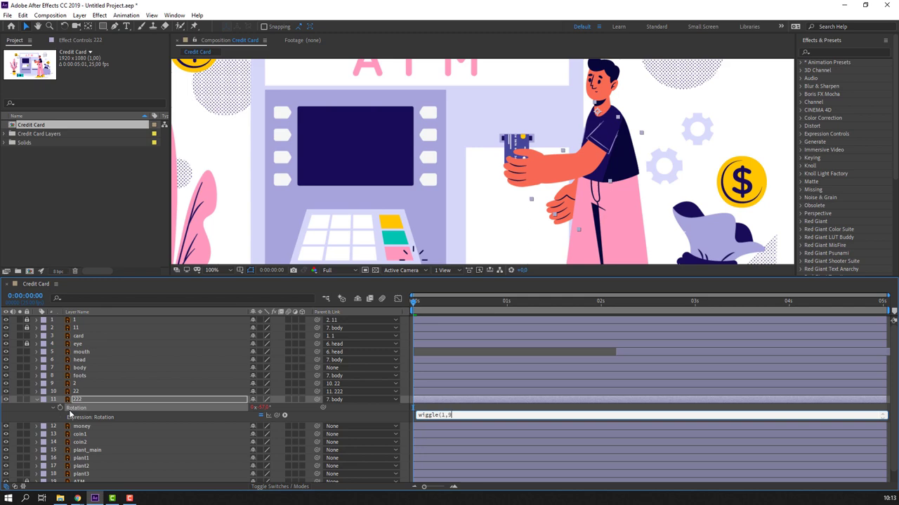
pyautogui.click(70, 414)
pyautogui.press('space')
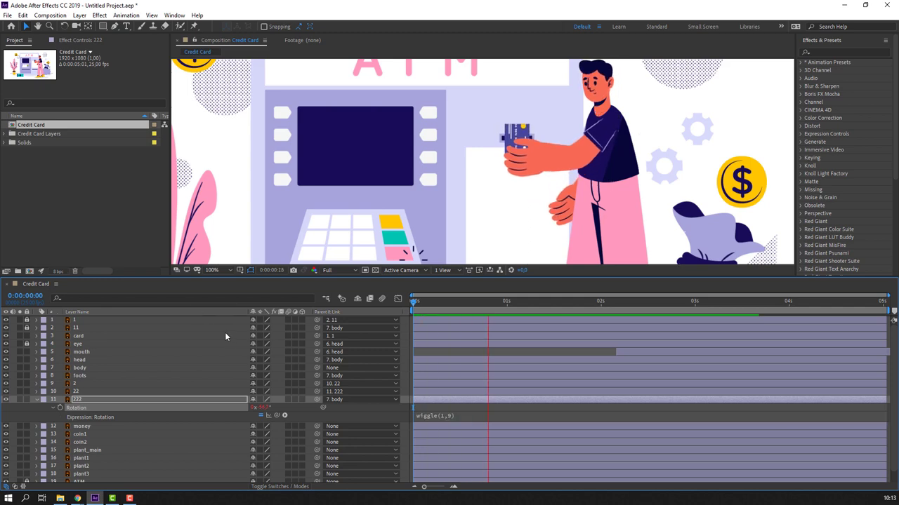
# - Edit layer 222's expression to wiggle(1,6) and preview the arm's sway
pyautogui.click(453, 415)
pyautogui.click(453, 415)
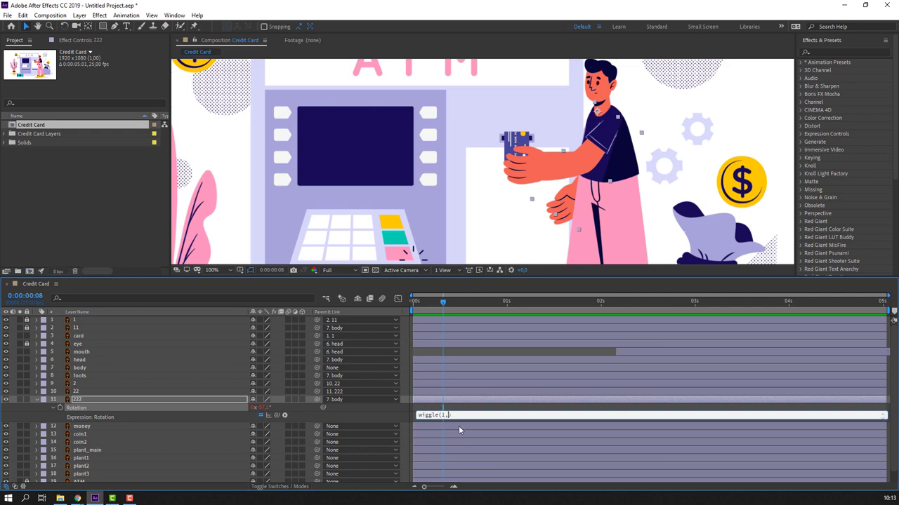
pyautogui.write('6')
pyautogui.press('KP_Enter')
pyautogui.press('space')
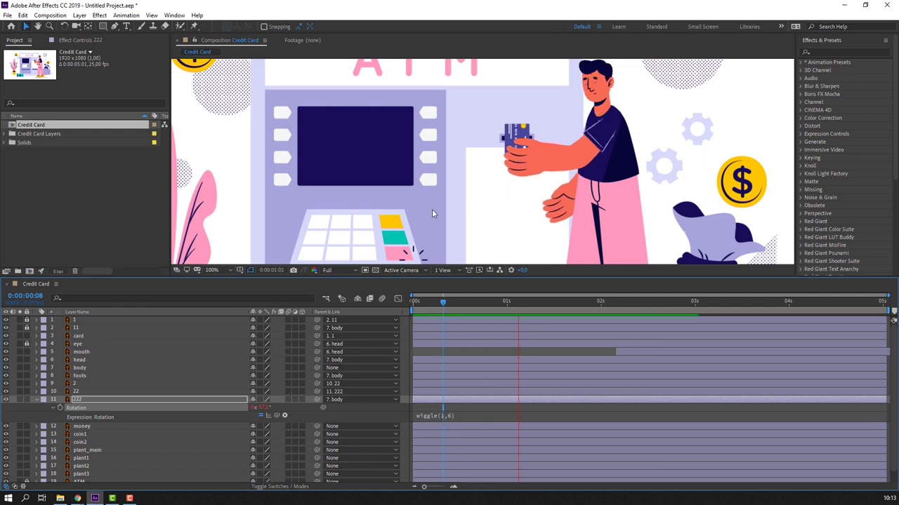
pyautogui.scroll(-2, 432, 209)
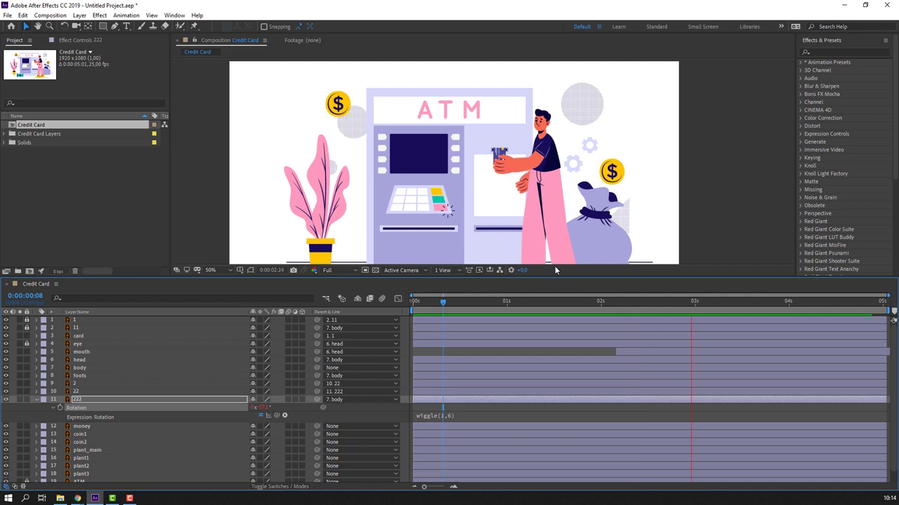
pyautogui.click(502, 301)
pyautogui.scroll(2, 534, 193)
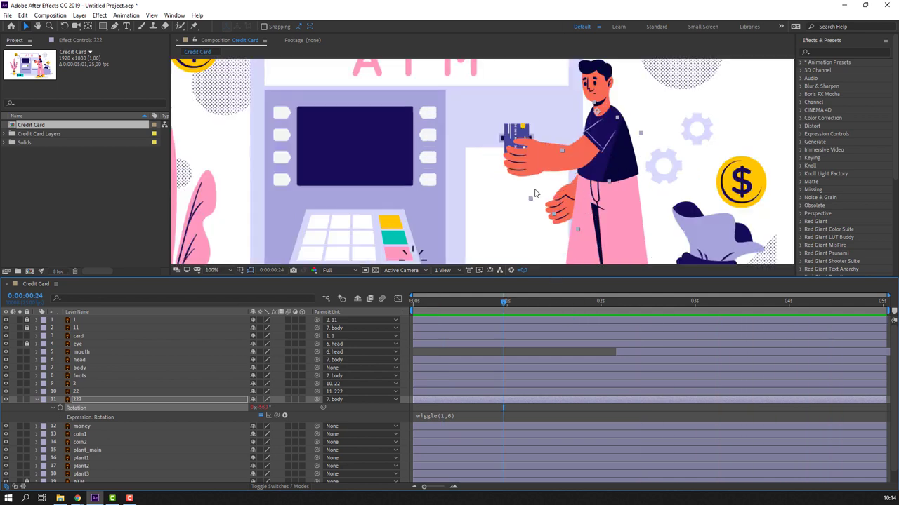
# - Solo hand layer 22 and move its anchor point toward the wrist
pyautogui.click(36, 400)
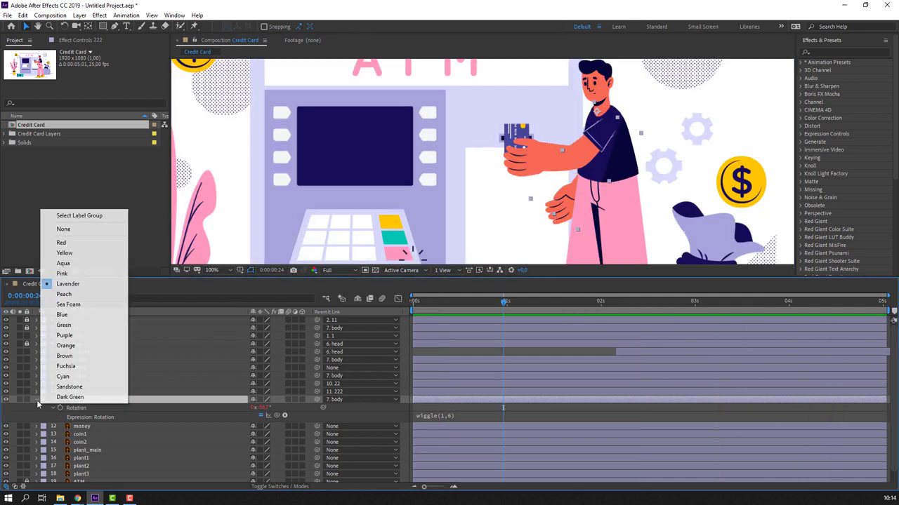
pyautogui.click(37, 400)
pyautogui.click(68, 393)
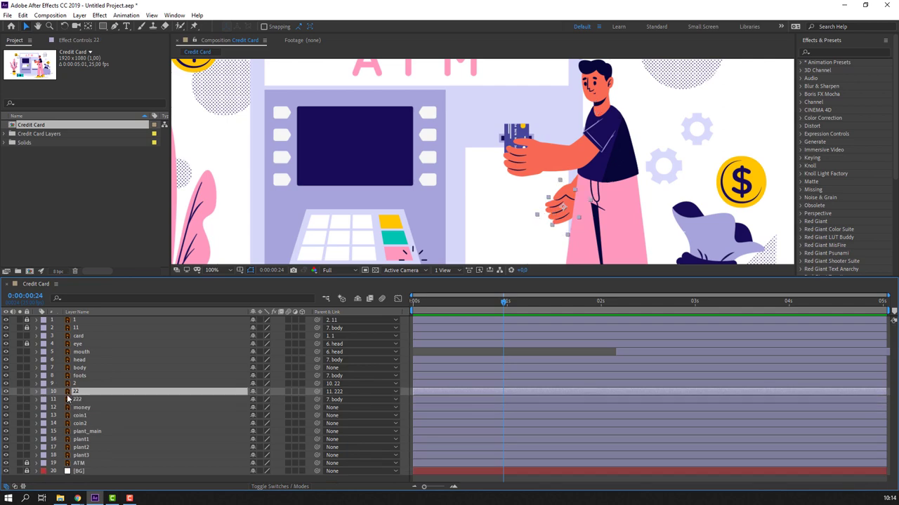
pyautogui.click(19, 391)
pyautogui.scroll(2, 584, 217)
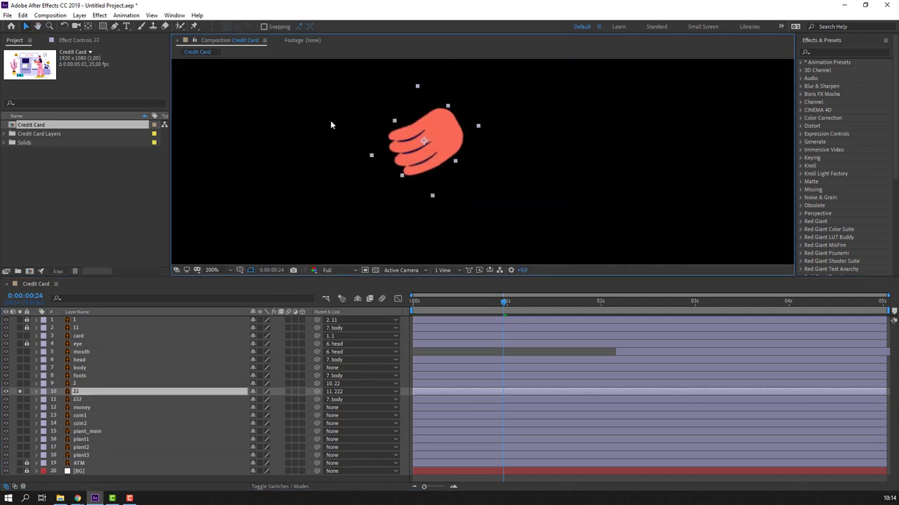
pyautogui.click(88, 26)
pyautogui.moveTo(424, 140); pyautogui.dragTo(431, 136)
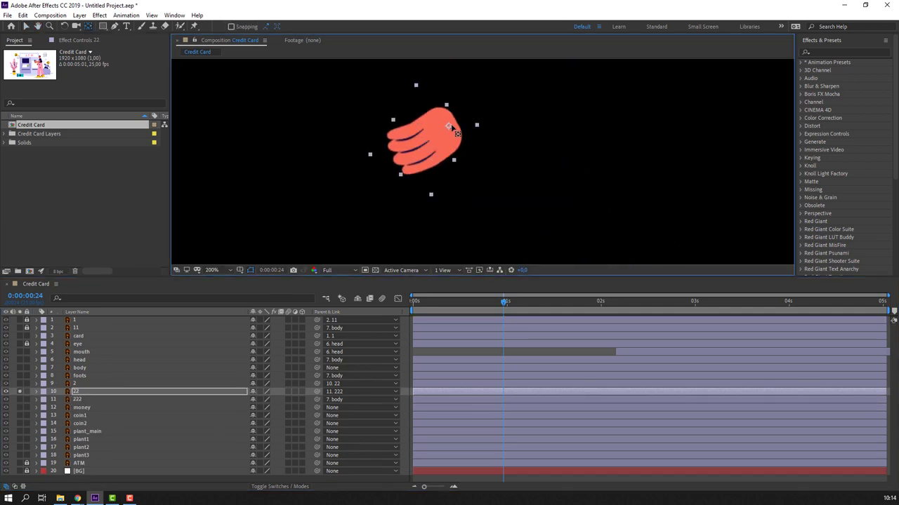
pyautogui.press('v')
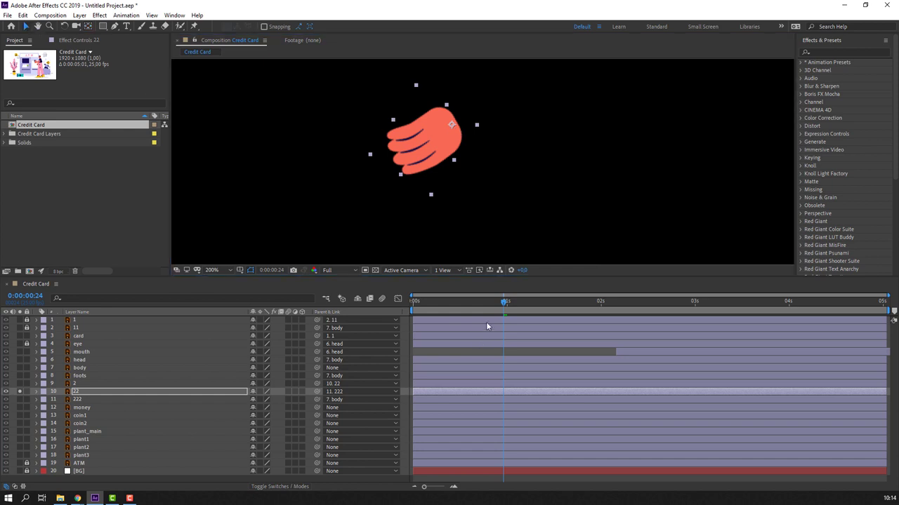
# - Give layer 22's Rotation a wiggle(1,4) expression and preview it from the start
pyautogui.press('Home')
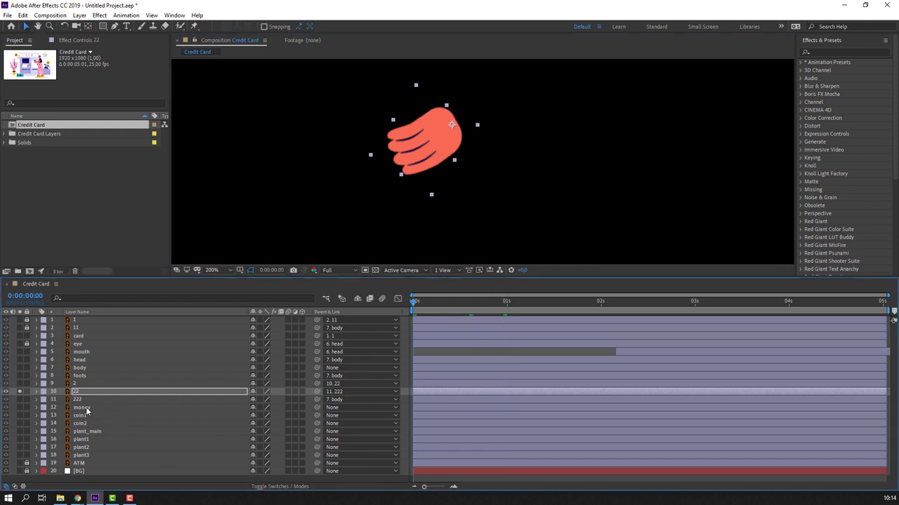
pyautogui.press('r')
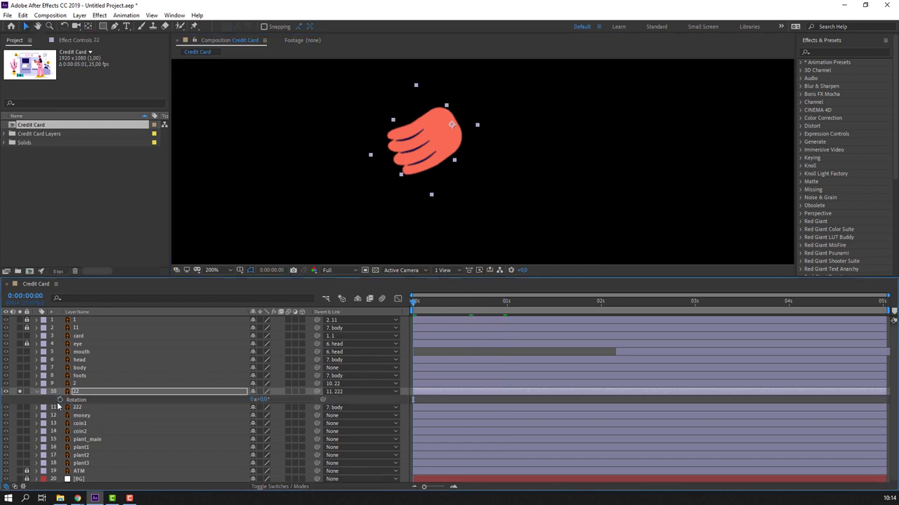
pyautogui.keyDown('alt'); pyautogui.click(59, 400); pyautogui.keyUp('alt')
pyautogui.write('wiggle(1,4')
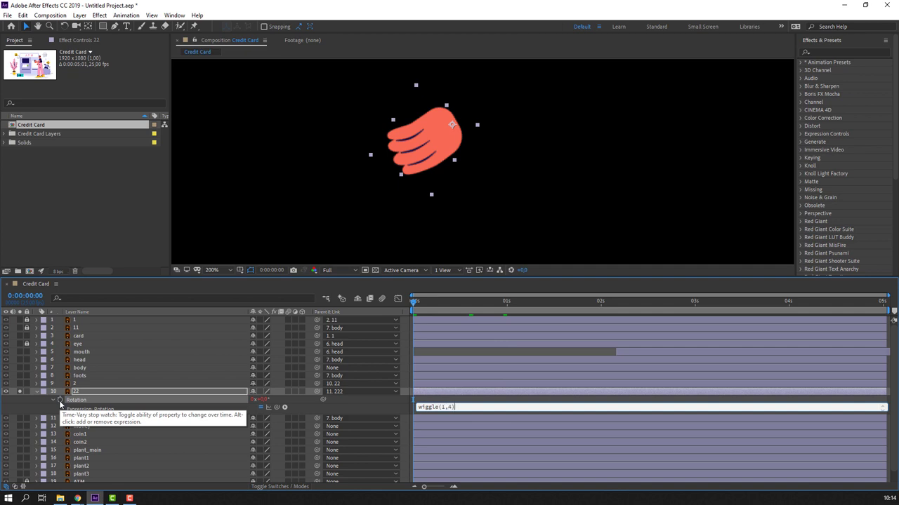
pyautogui.press('KP_Enter')
pyautogui.press('space')
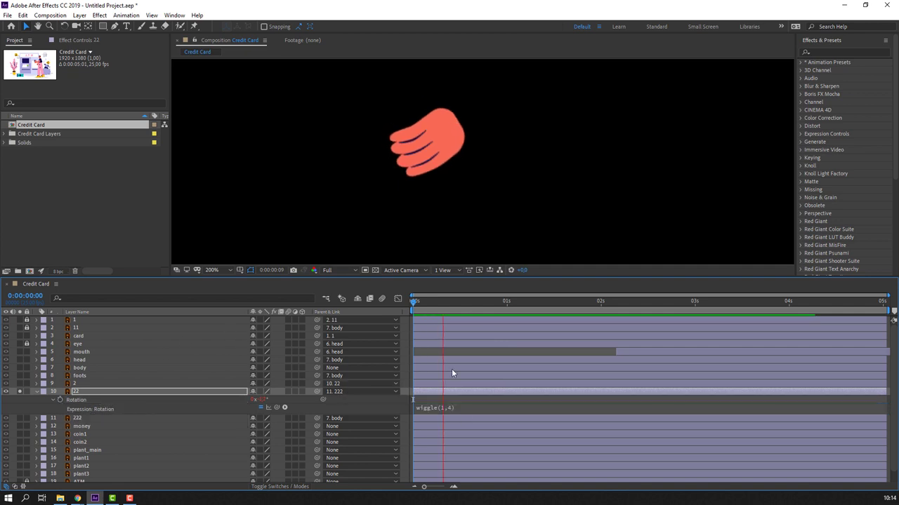
pyautogui.press('space')
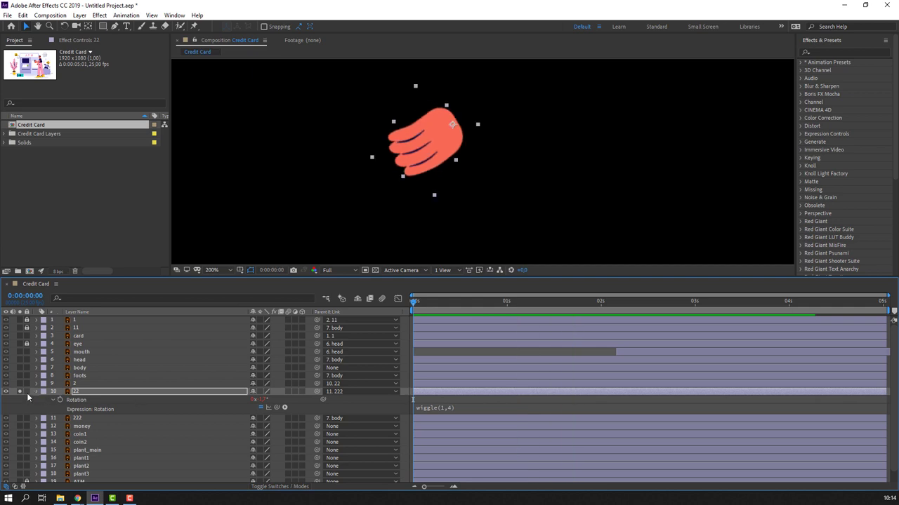
# - Collapse Rotation, turn off layer 22's Solo, and play the full scene
pyautogui.click(36, 391)
pyautogui.click(19, 391)
pyautogui.scroll(-2, 379, 196)
pyautogui.press('space')
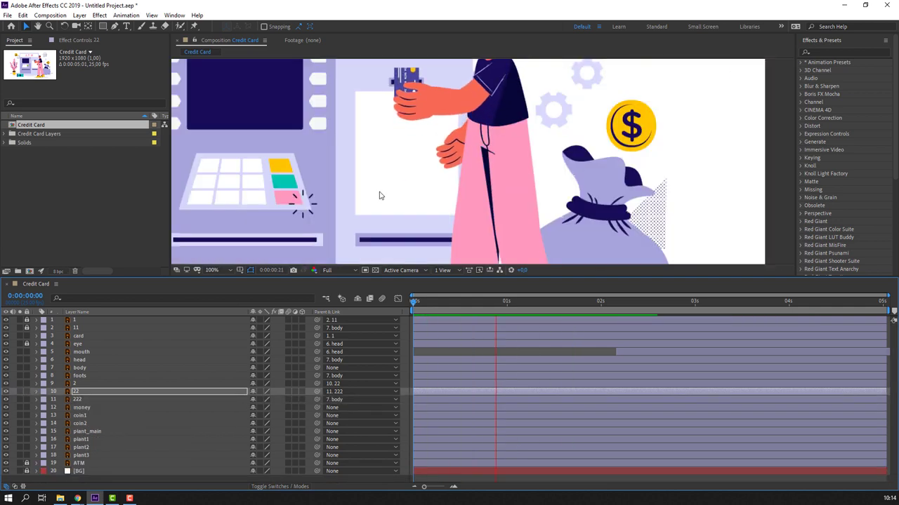
pyautogui.scroll(-2, 379, 195)
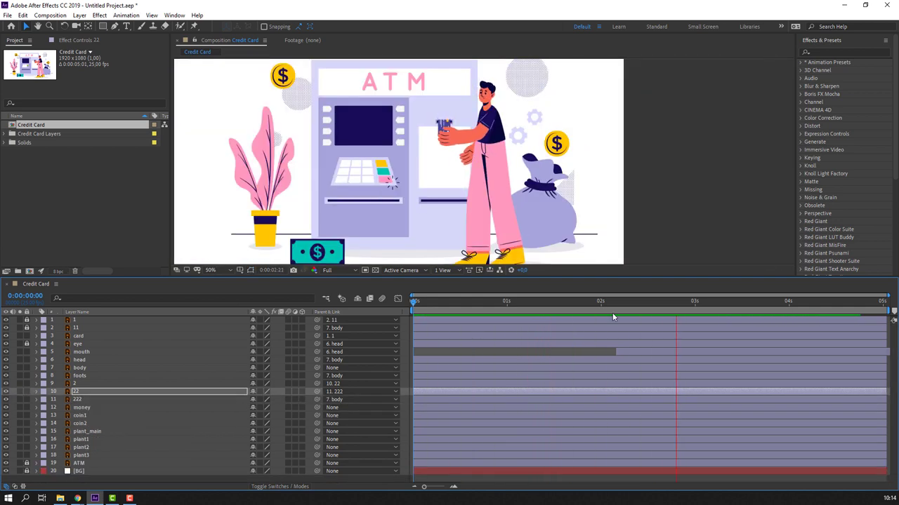
pyautogui.click(211, 270)
pyautogui.click(217, 203)
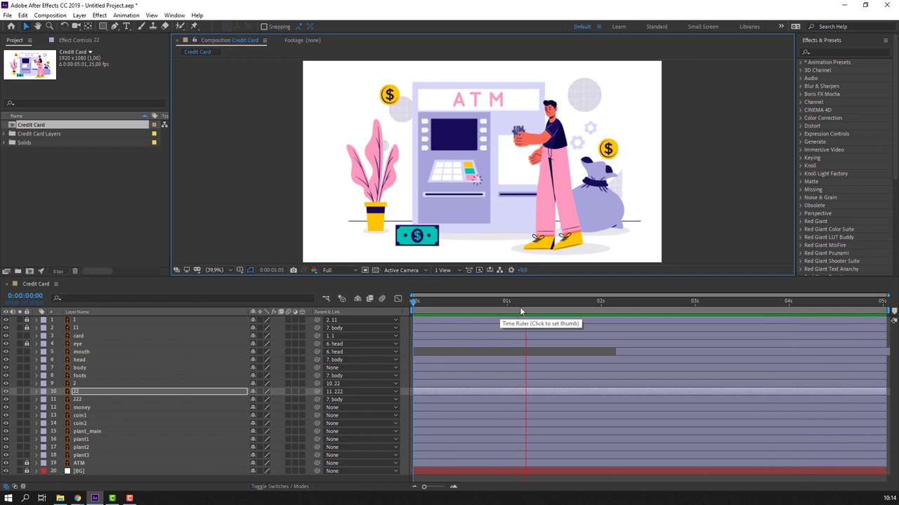
pyautogui.press('space')
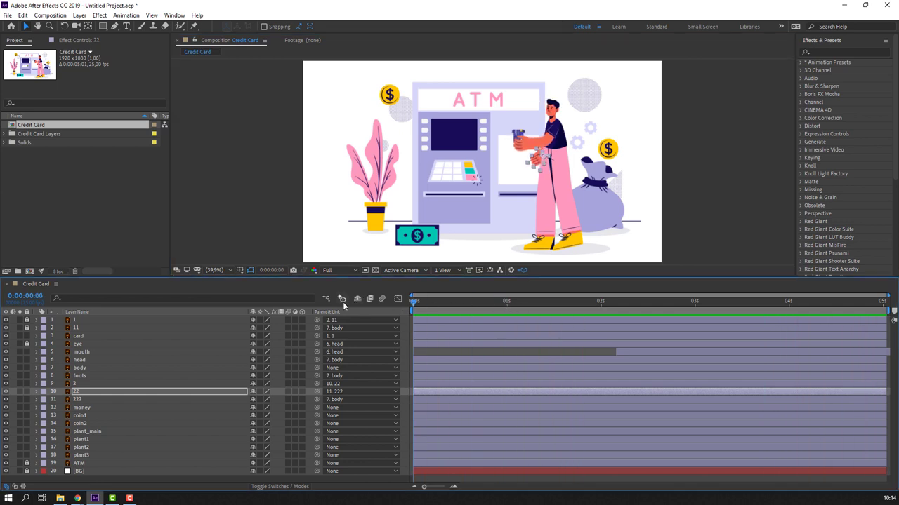
# - Solo plant3 and move its anchor point to the leaf's bottom tip
pyautogui.click(354, 188)
pyautogui.keyDown('shift'); pyautogui.click(374, 137); pyautogui.keyUp('shift')
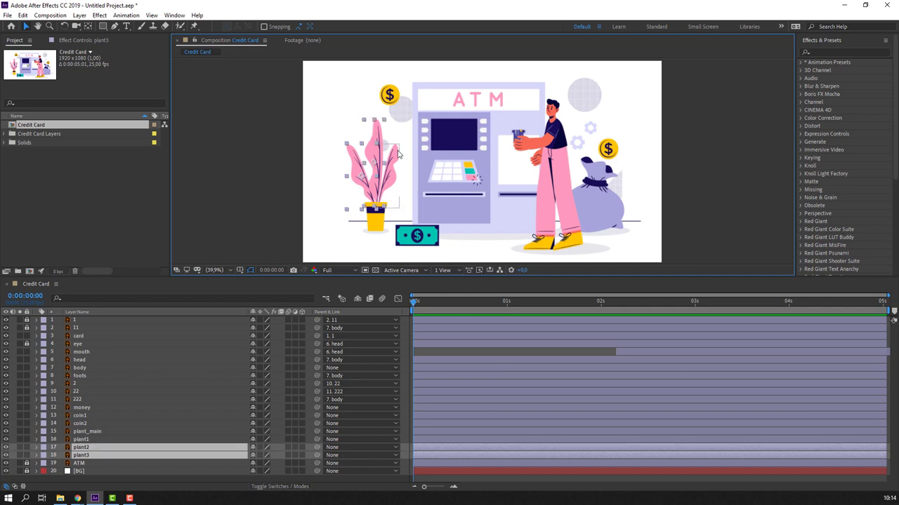
pyautogui.keyDown('shift'); pyautogui.click(393, 150); pyautogui.keyUp('shift')
pyautogui.moveTo(20, 455); pyautogui.dragTo(20, 439)
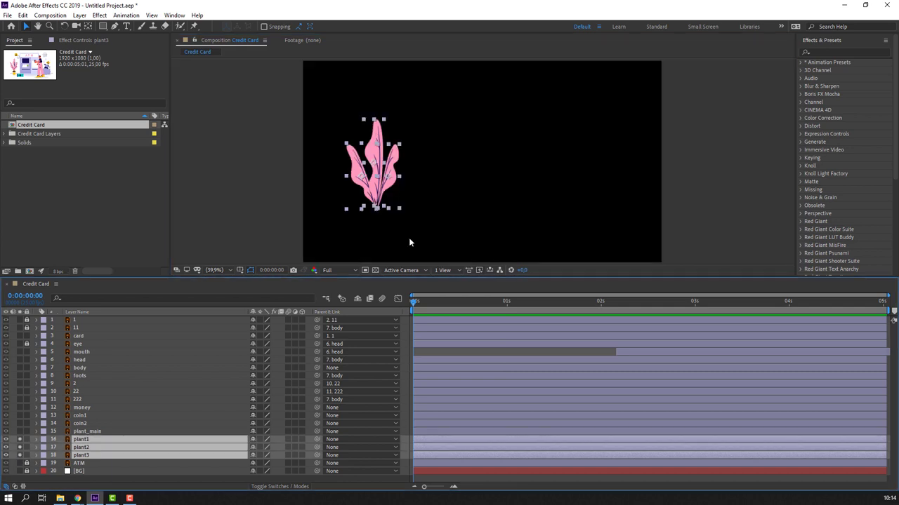
pyautogui.scroll(2, 409, 237)
pyautogui.scroll(1, 422, 189)
pyautogui.click(494, 163)
pyautogui.click(394, 157)
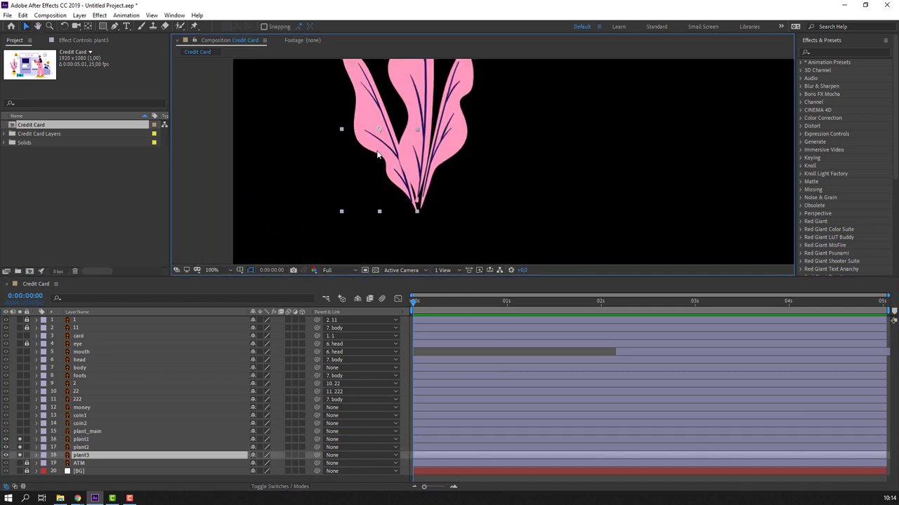
pyautogui.click(19, 447)
pyautogui.click(20, 440)
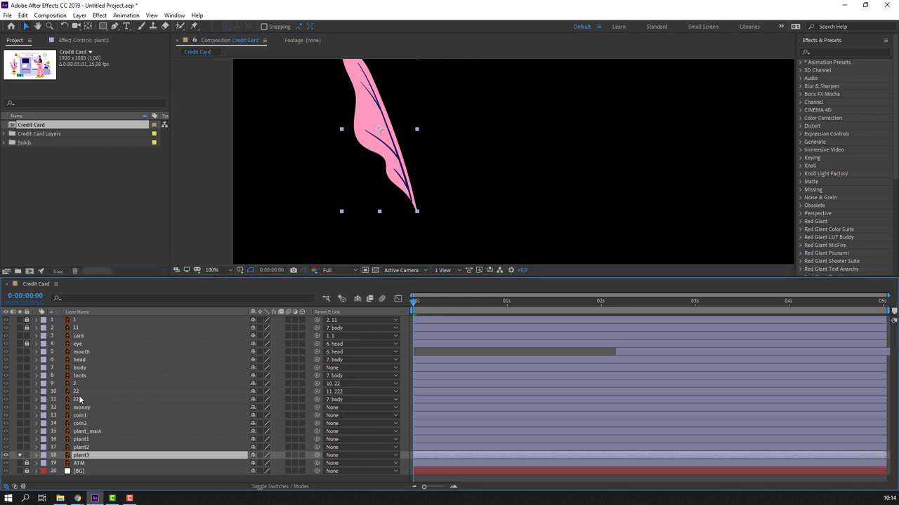
pyautogui.moveTo(376, 135); pyautogui.dragTo(417, 212)
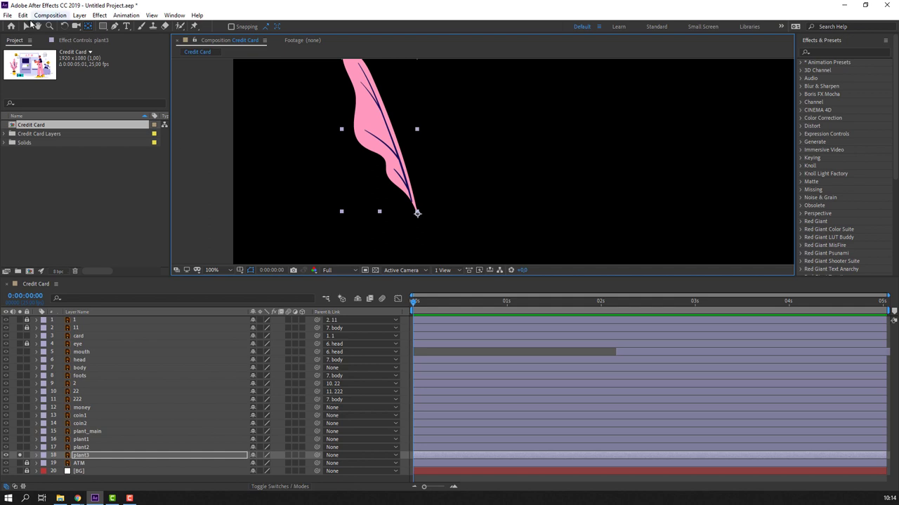
pyautogui.click(26, 26)
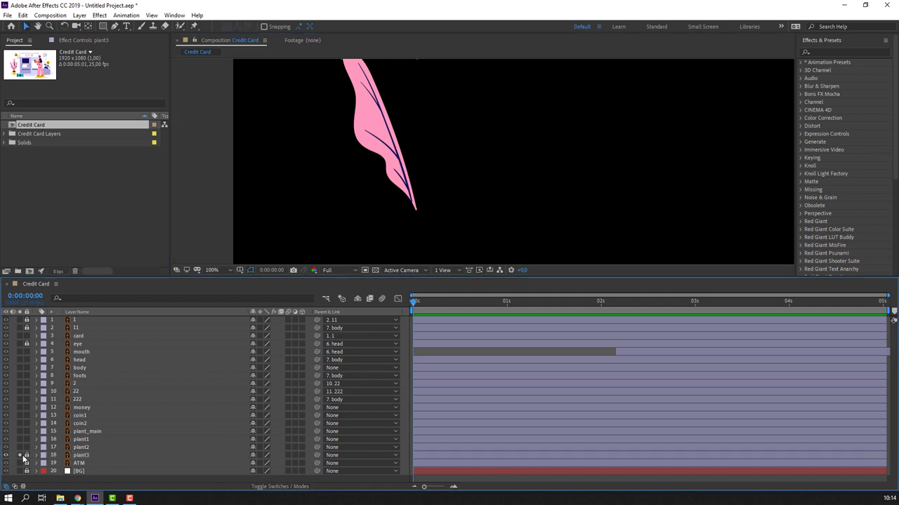
# - Solo plant2 and move its anchor point to its leaf's bottom tip
pyautogui.click(19, 455)
pyautogui.click(20, 448)
pyautogui.click(77, 449)
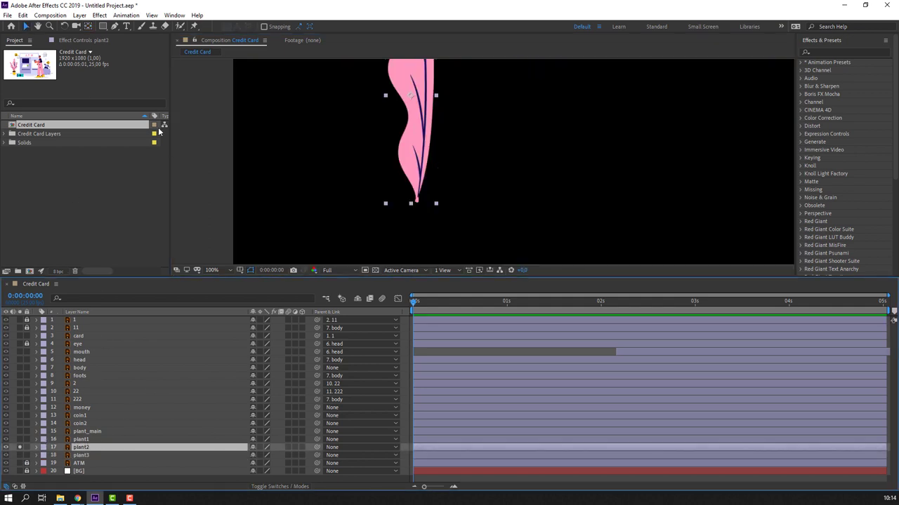
pyautogui.click(87, 26)
pyautogui.moveTo(415, 96)
pyautogui.mouseDown()
pyautogui.moveTo(426, 199)
pyautogui.moveTo(416, 200)
pyautogui.mouseUp()
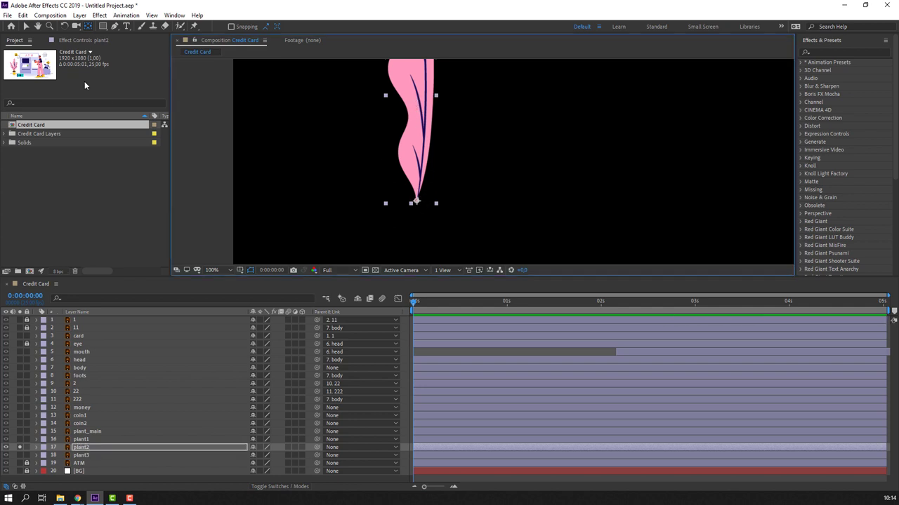
pyautogui.click(26, 26)
# - Move plant1's anchor point to its leaf's bottom tip, then unsolo to show the full scene
pyautogui.click(20, 447)
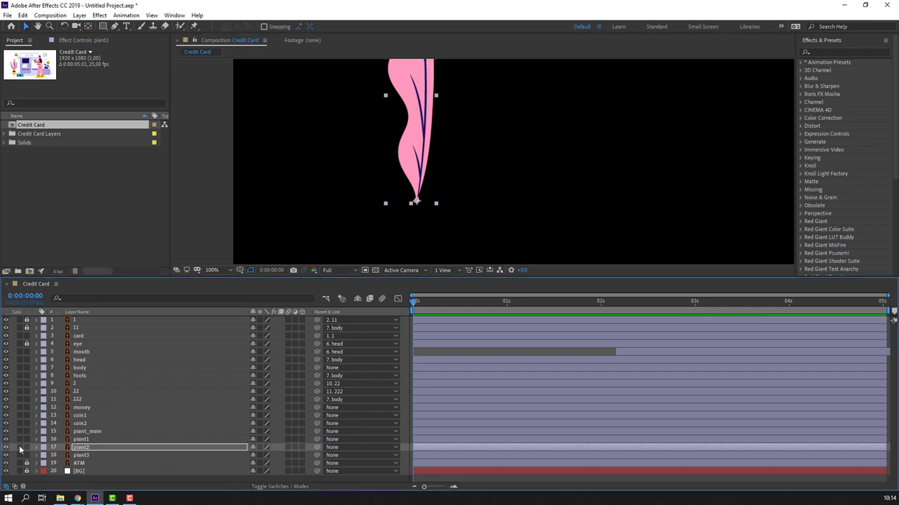
pyautogui.click(81, 439)
pyautogui.click(20, 440)
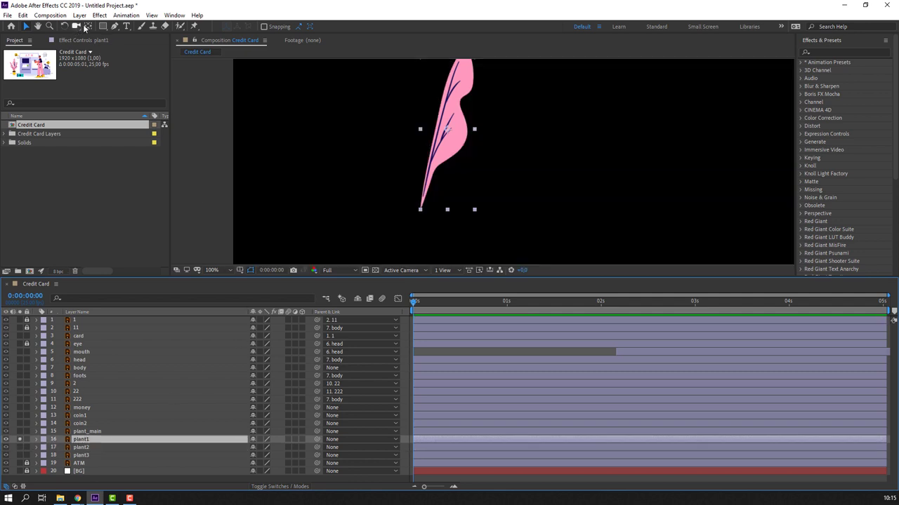
pyautogui.click(88, 26)
pyautogui.moveTo(447, 129); pyautogui.dragTo(423, 193)
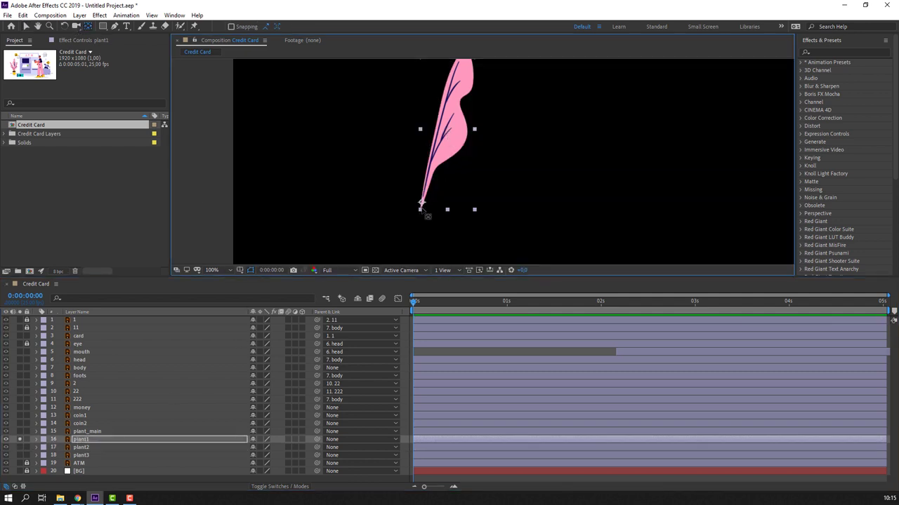
pyautogui.click(26, 27)
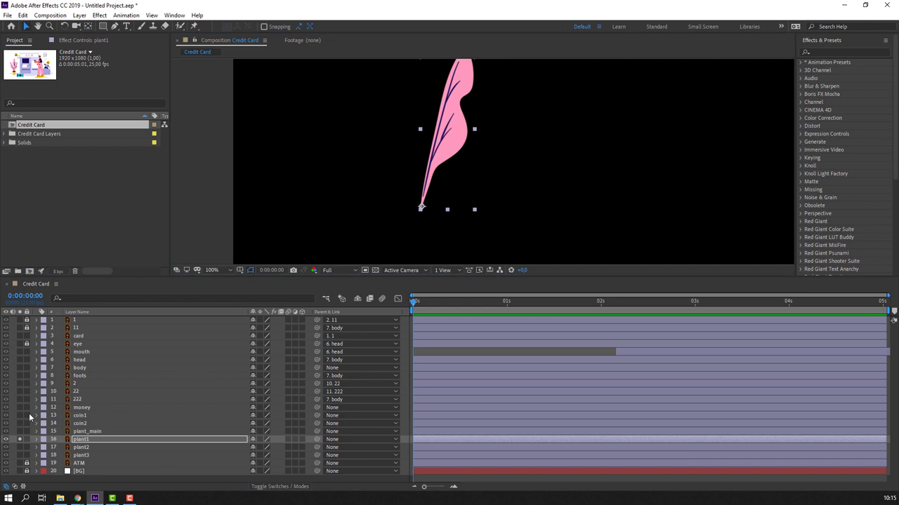
pyautogui.click(19, 439)
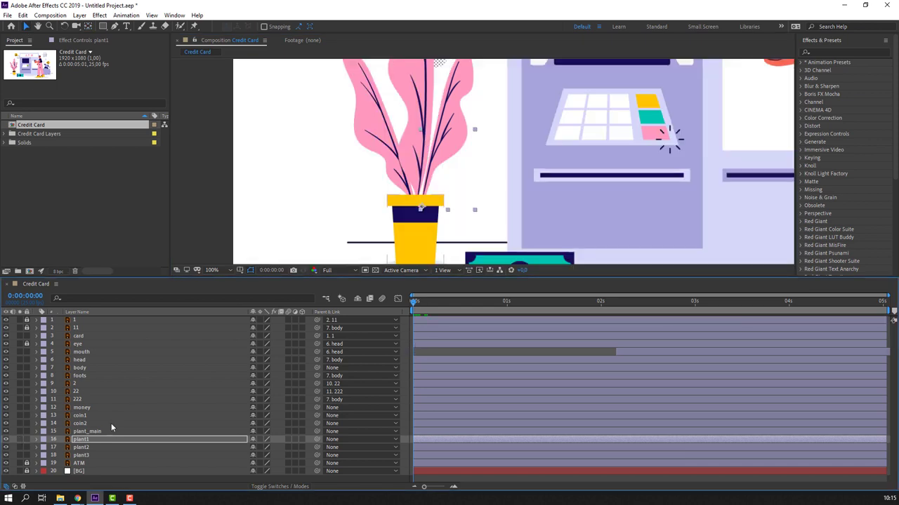
# - Give plant1's Rotation a wiggle(1,6) expression and preview the sway
pyautogui.press('r')
pyautogui.keyDown('alt'); pyautogui.click(59, 449); pyautogui.keyUp('alt')
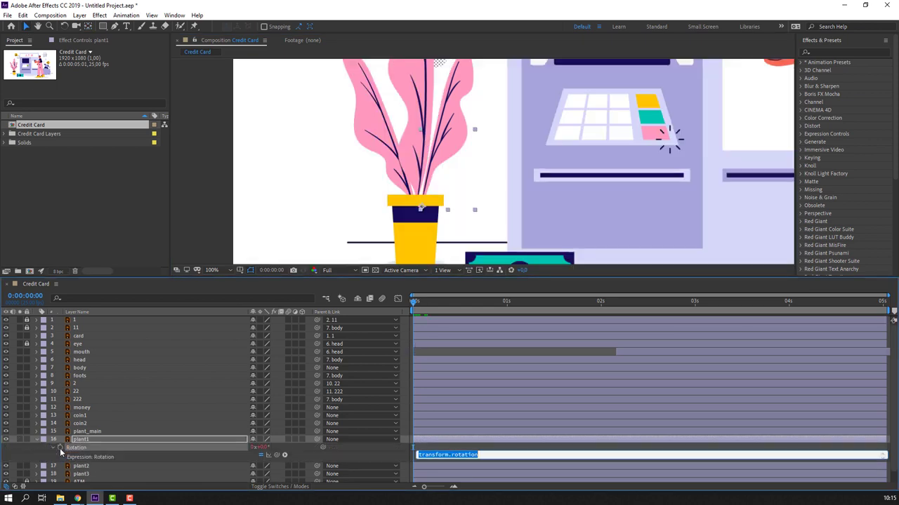
pyautogui.write('wiggle(1,6')
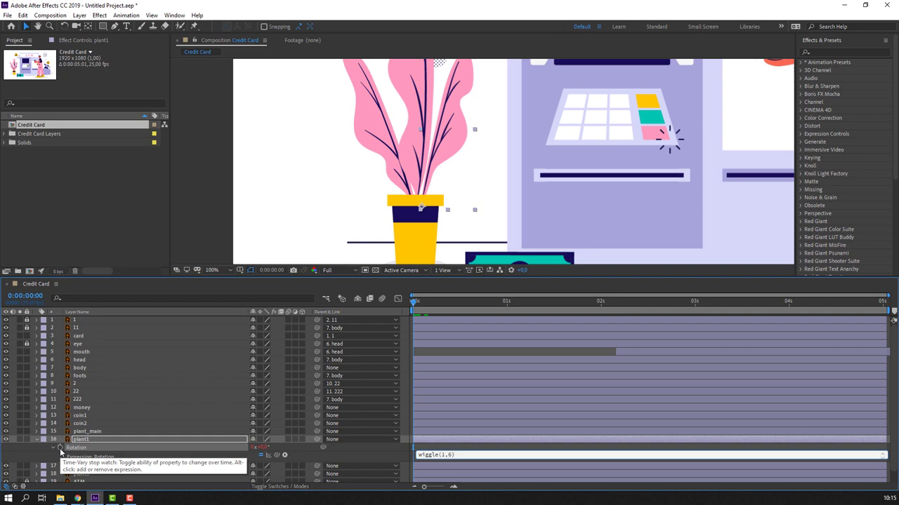
pyautogui.press('KP_Enter')
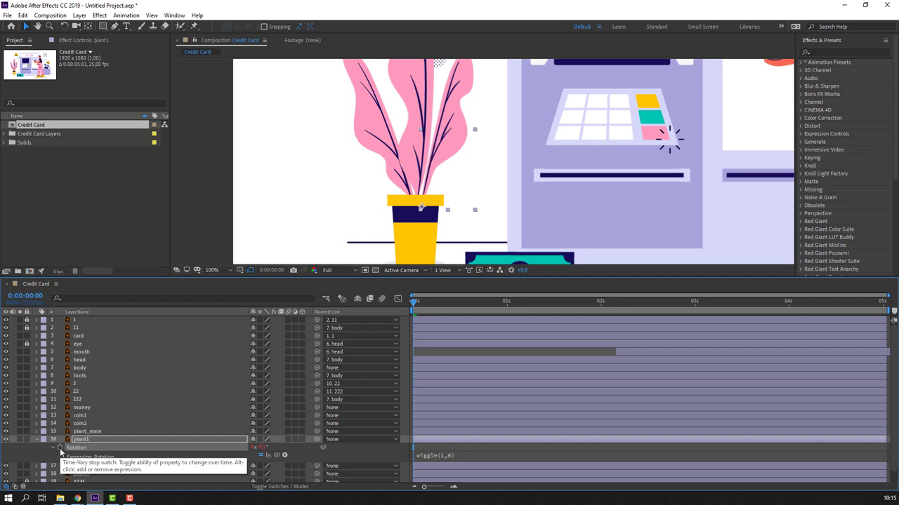
pyautogui.press('space')
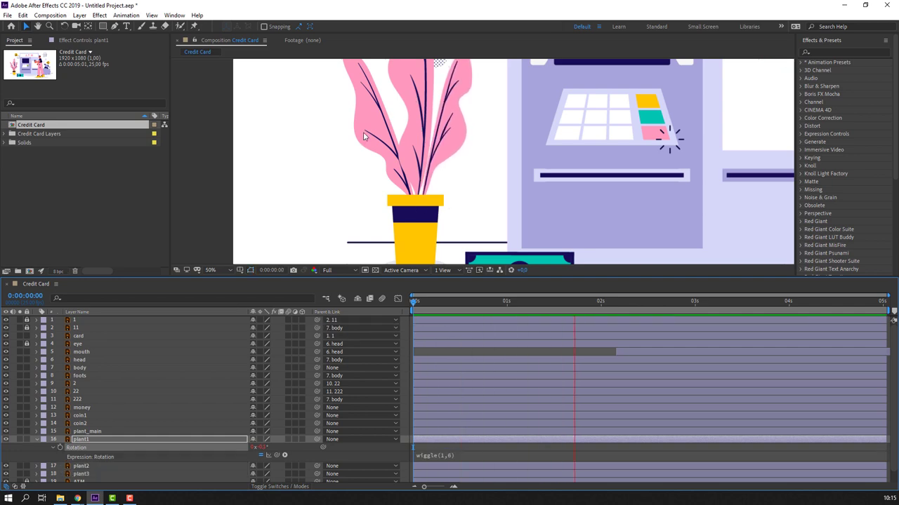
pyautogui.scroll(-2, 350, 150)
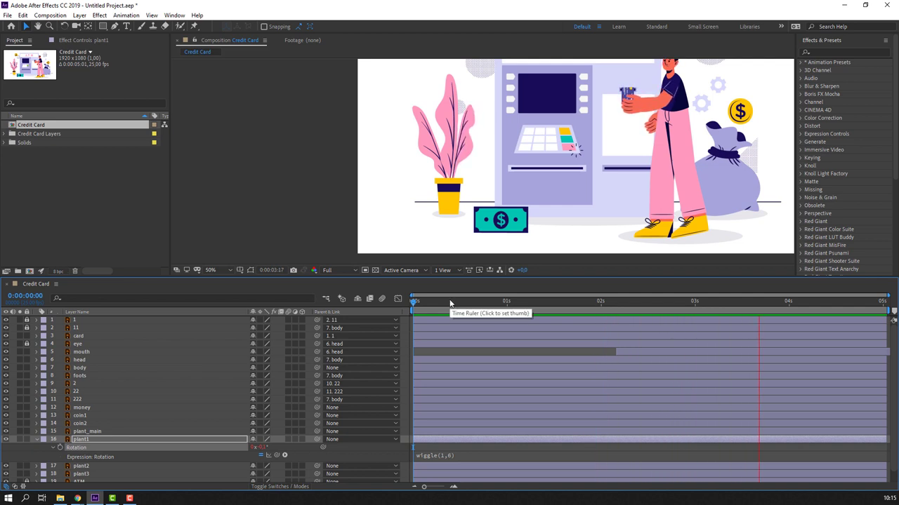
# - Give plant2's Rotation a wiggle(1,4) expression and preview both plants
pyautogui.click(451, 96)
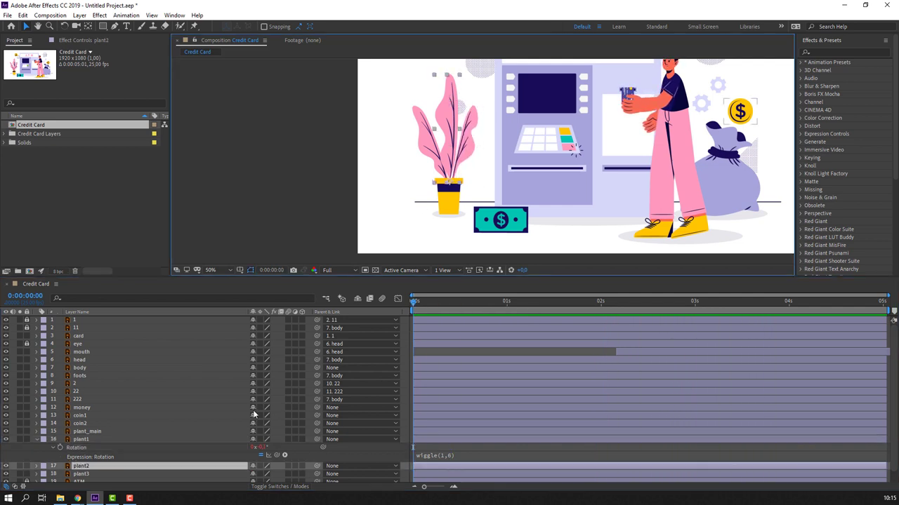
pyautogui.press('r')
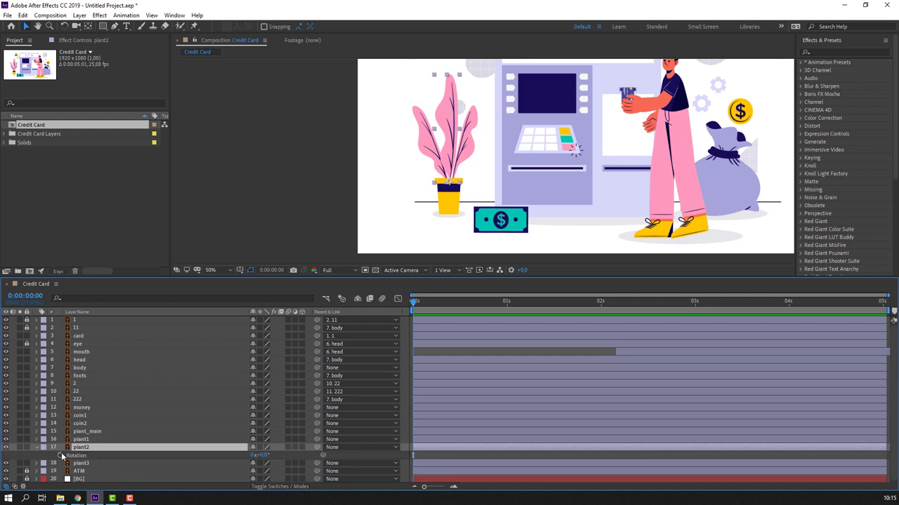
pyautogui.keyDown('alt'); pyautogui.click(60, 455); pyautogui.keyUp('alt')
pyautogui.write('wiggle(1,4')
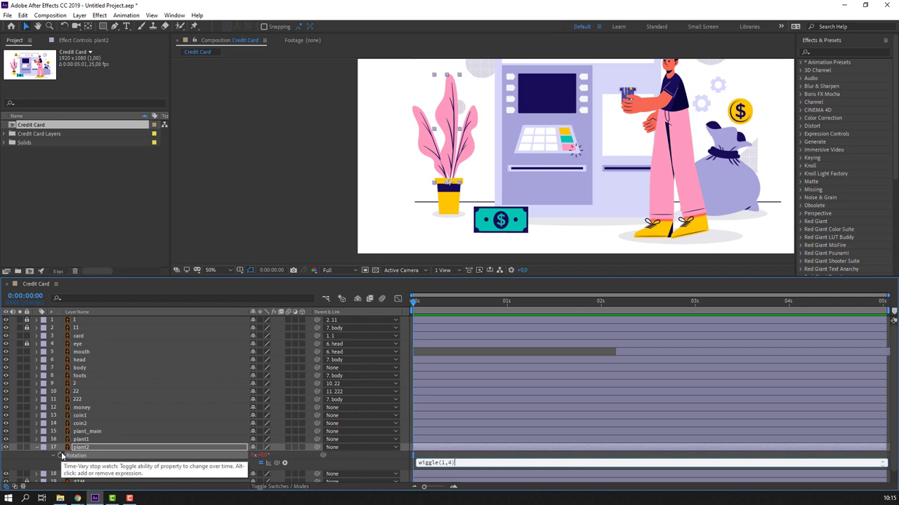
pyautogui.press('KP_Enter')
pyautogui.press('space')
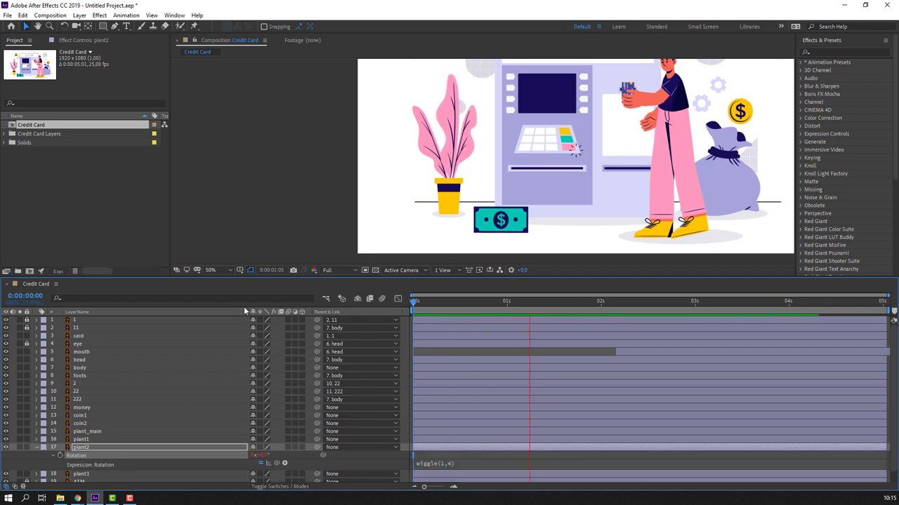
pyautogui.press('space')
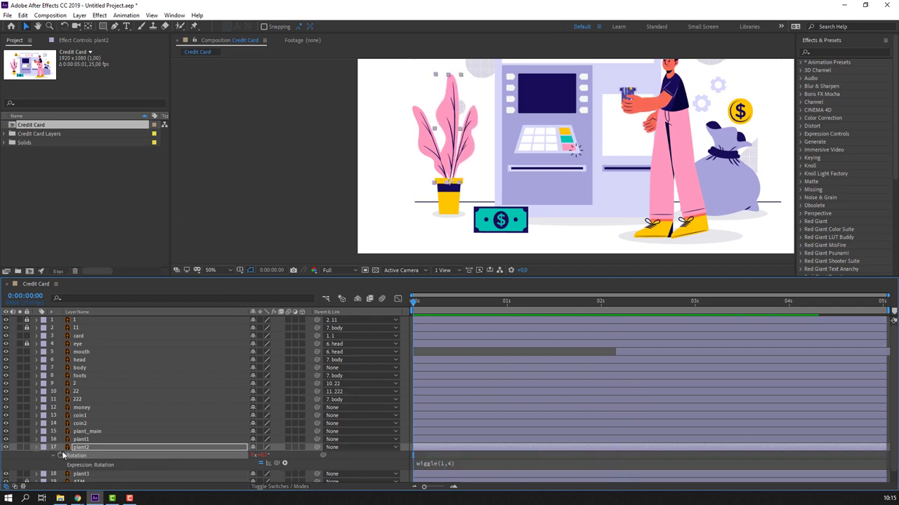
# - Give plant3's Rotation a wiggle(1,2) expression and preview it
pyautogui.press('r')
pyautogui.click(88, 455)
pyautogui.press('r')
pyautogui.keyDown('alt'); pyautogui.click(60, 464); pyautogui.keyUp('alt')
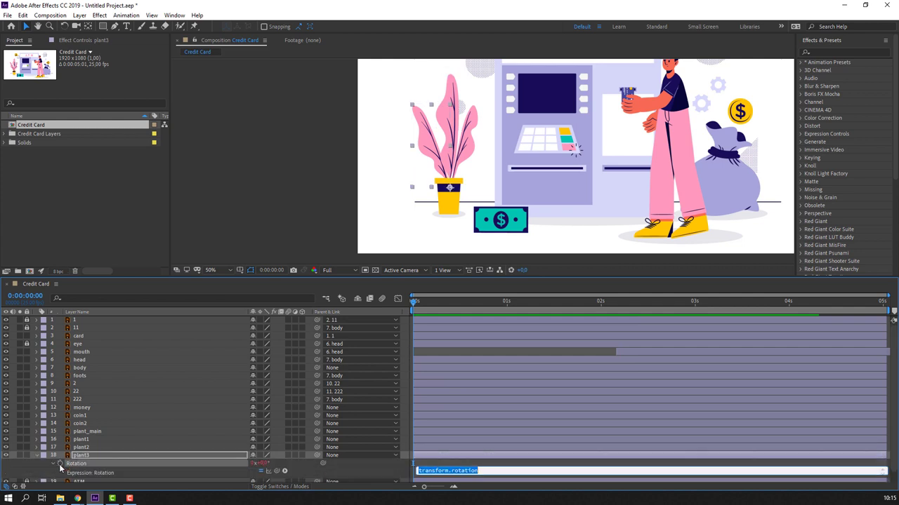
pyautogui.write('wiggle(1,2')
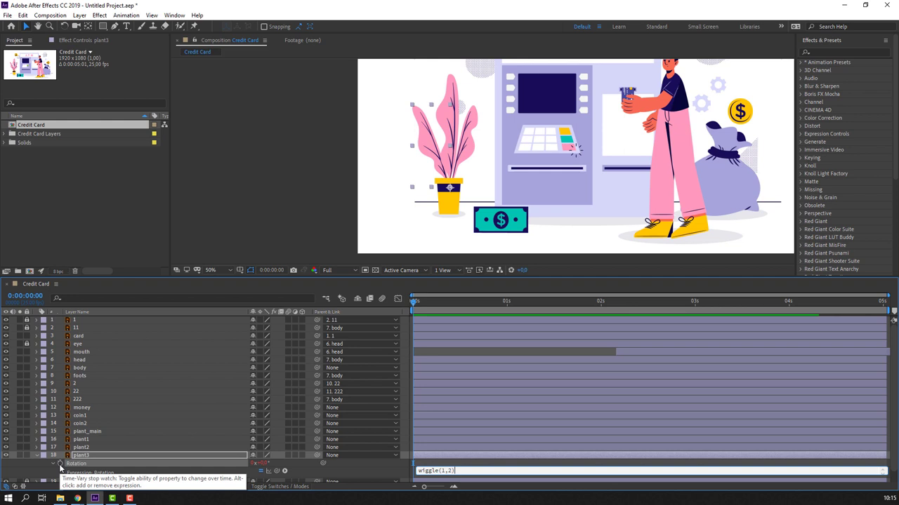
pyautogui.press('KP_Enter')
pyautogui.press('space')
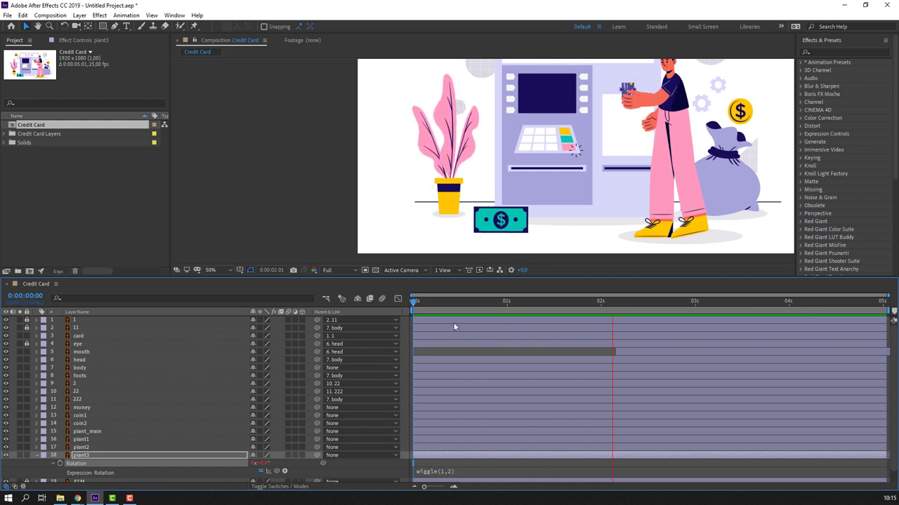
# - Change plant2's Rotation expression to wiggle(1,2) and preview it
pyautogui.click(455, 94)
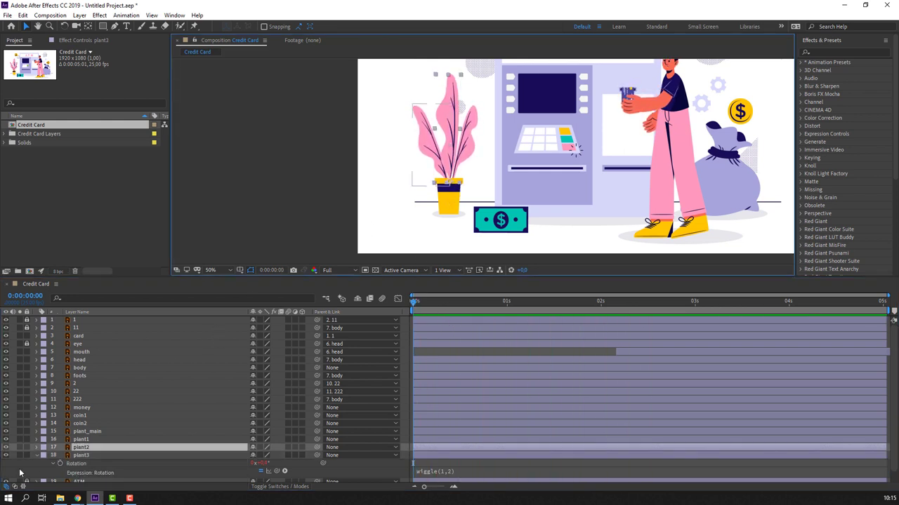
pyautogui.click(36, 455)
pyautogui.press('r')
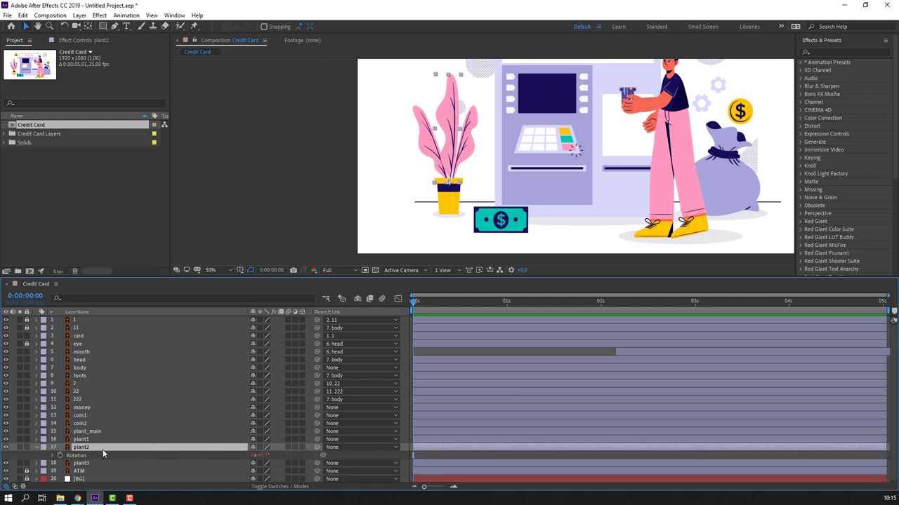
pyautogui.click(49, 460)
pyautogui.write('wiggle(1,2)')
pyautogui.click(454, 463)
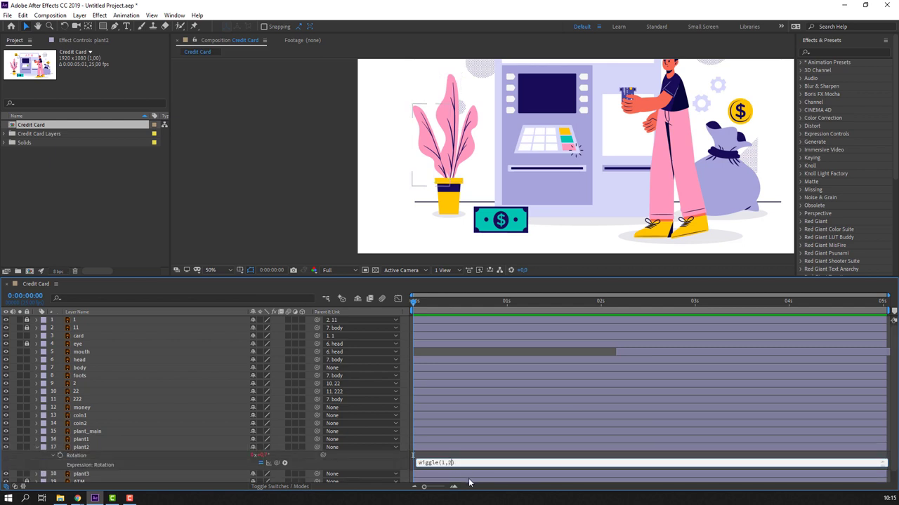
pyautogui.press('KP_Enter')
pyautogui.press('space')
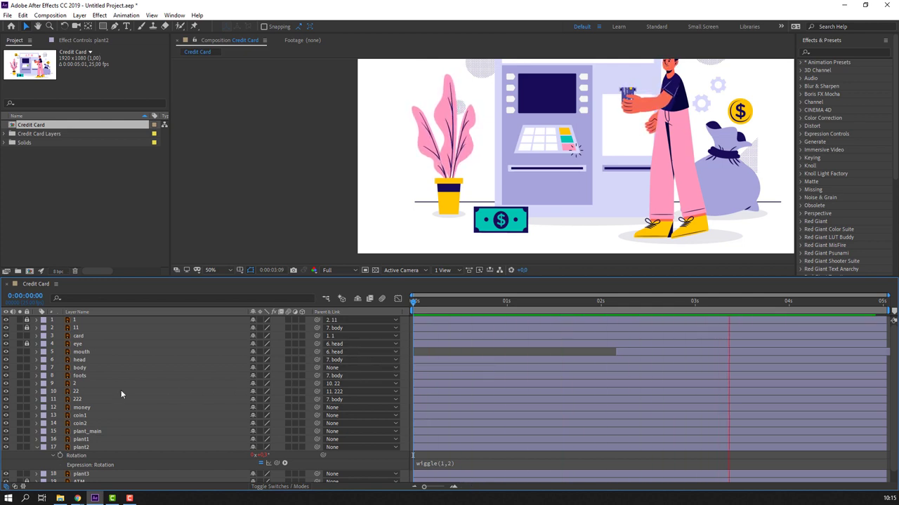
# - Change plant1's Rotation expression to wiggle(1,2) and collapse its properties
pyautogui.click(36, 447)
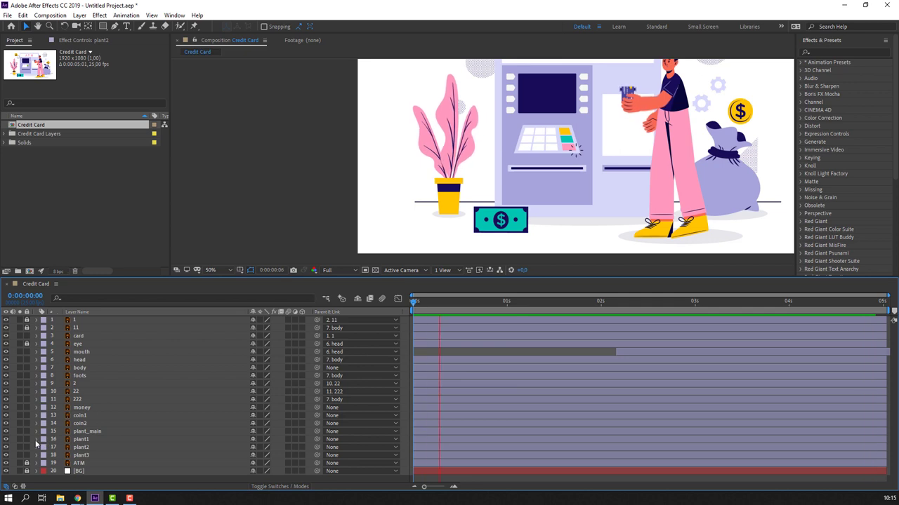
pyautogui.click(37, 439)
pyautogui.click(447, 466)
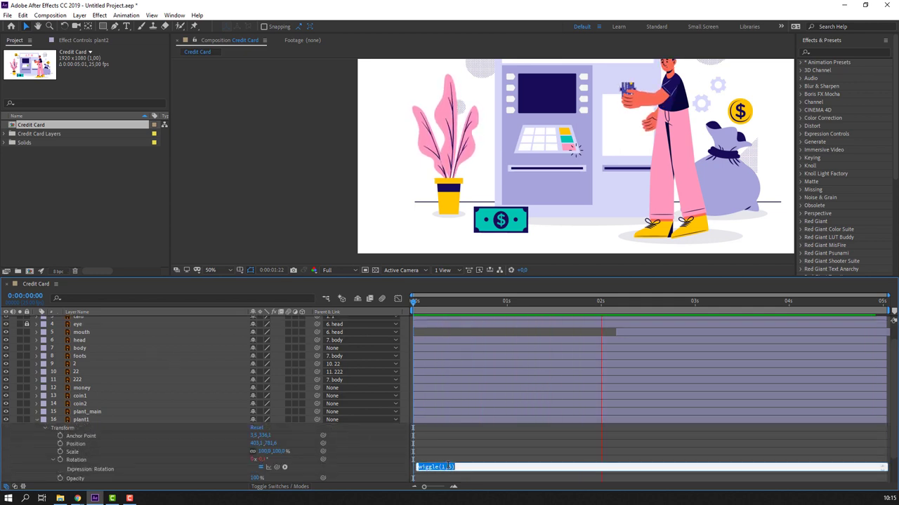
pyautogui.doubleClick(450, 466)
pyautogui.write('2')
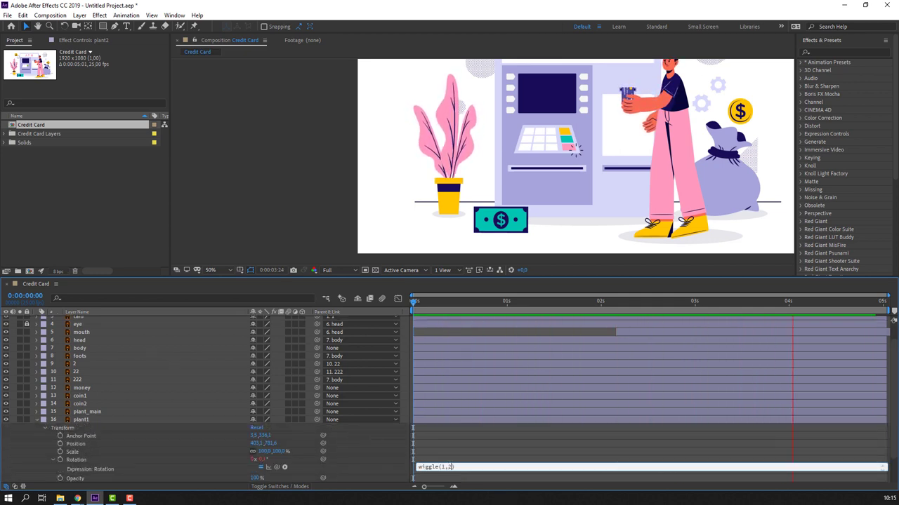
pyautogui.press('KP_Enter')
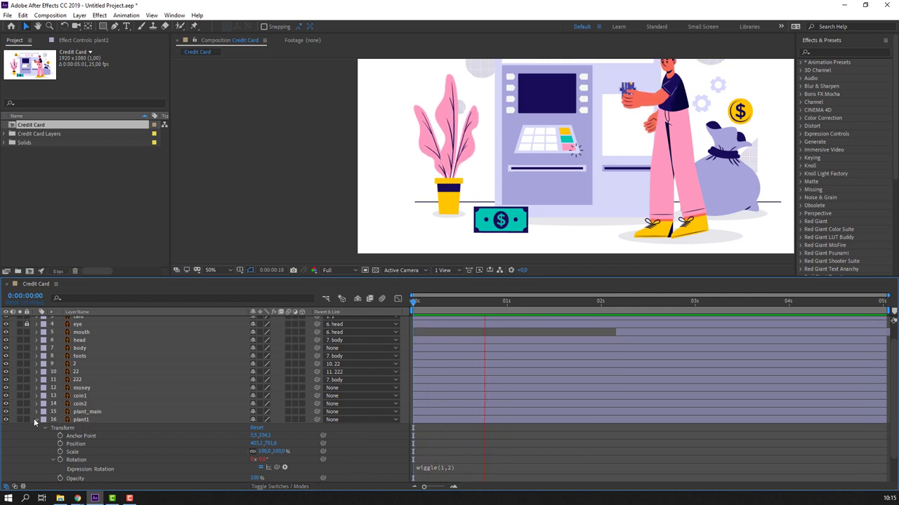
pyautogui.click(37, 419)
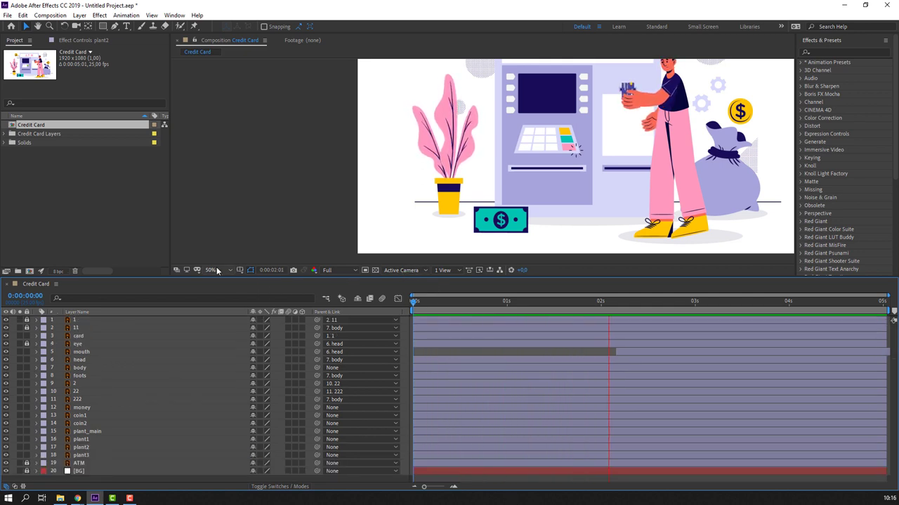
# - With the card layer selected, create a white full-frame solid named MASK via New > Solid
pyautogui.hotkey('shift', '/')
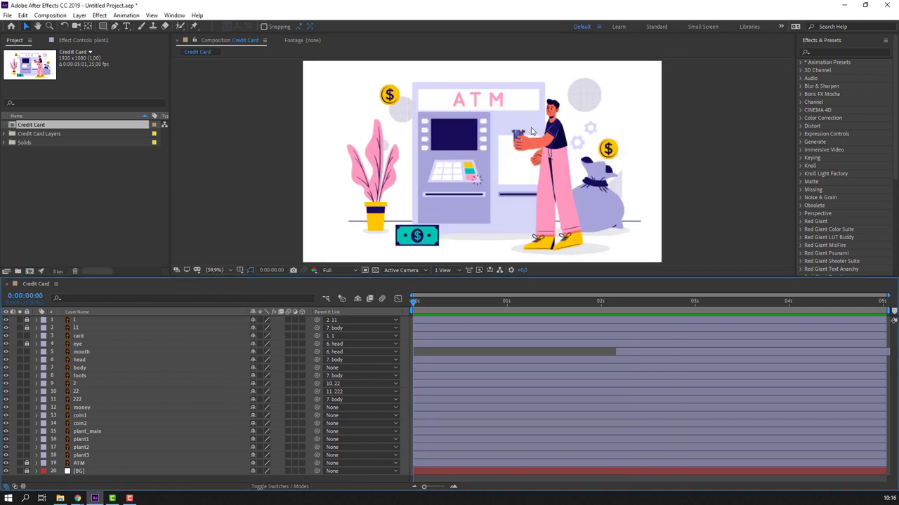
pyautogui.scroll(5, 532, 131)
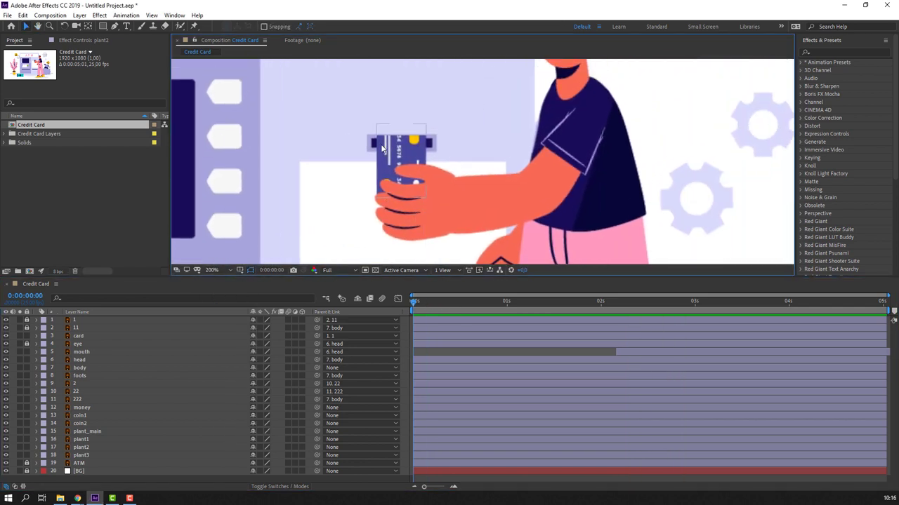
pyautogui.click(382, 147)
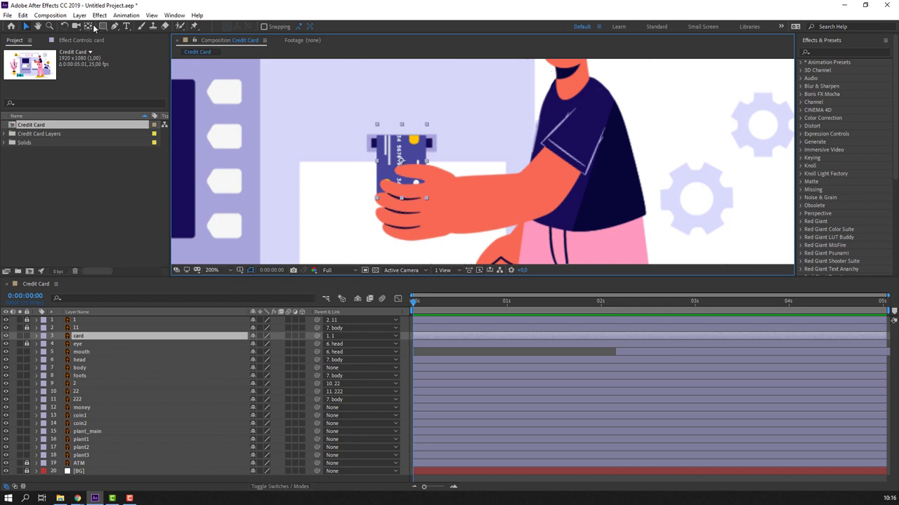
pyautogui.rightClick(143, 484)
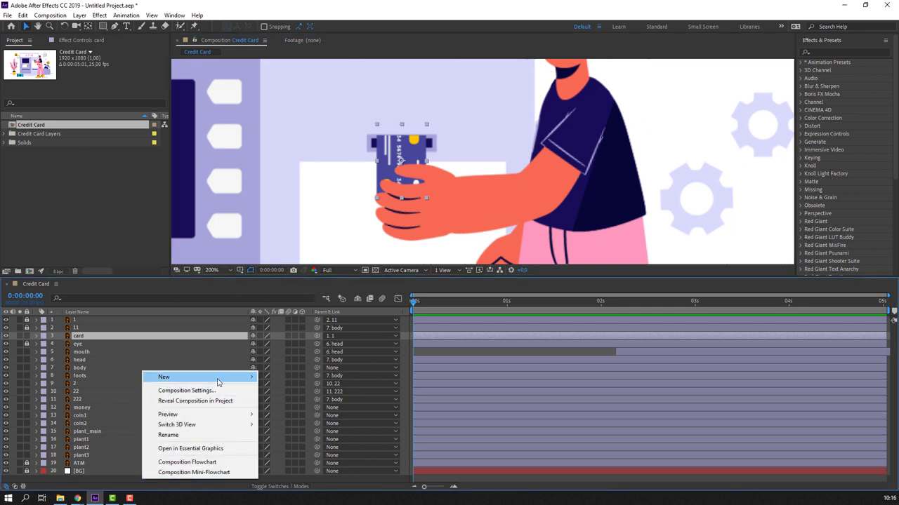
pyautogui.moveTo(210, 376)
pyautogui.click(309, 400)
pyautogui.write('MASK')
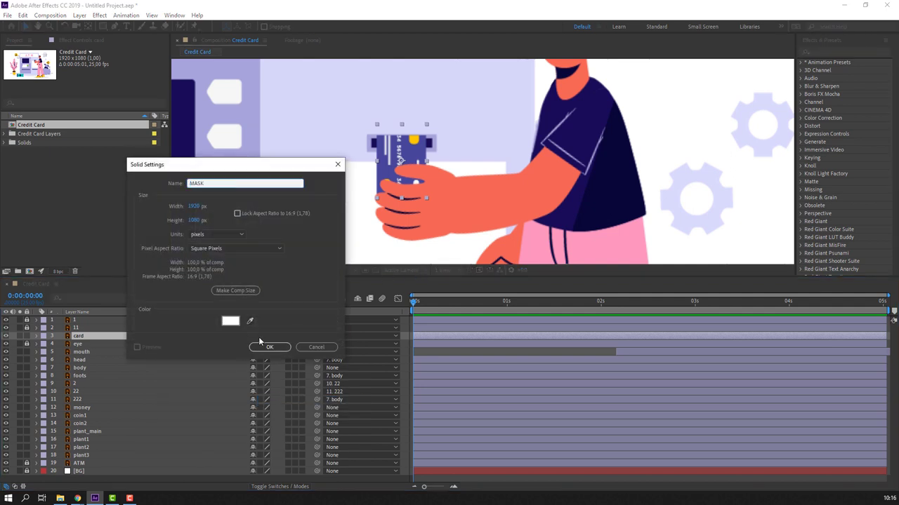
pyautogui.click(261, 346)
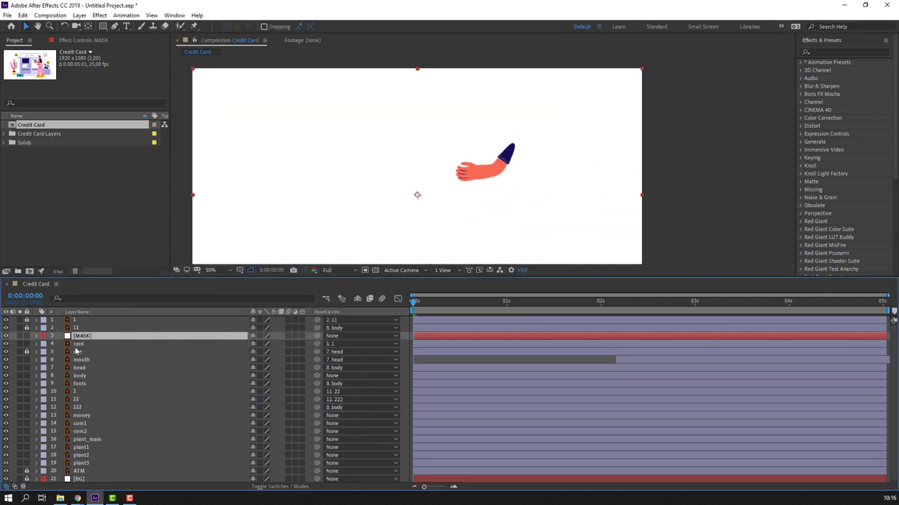
# - Shrink the MASK solid to a small box over the ATM slot
pyautogui.moveTo(193, 69)
pyautogui.mouseDown()
pyautogui.moveTo(434, 205)
pyautogui.moveTo(448, 82)
pyautogui.moveTo(463, 92)
pyautogui.mouseUp()
pyautogui.scroll(1, 435, 205)
pyautogui.scroll(2, 446, 117)
pyautogui.scroll(1, 373, 172)
pyautogui.scroll(2, 373, 172)
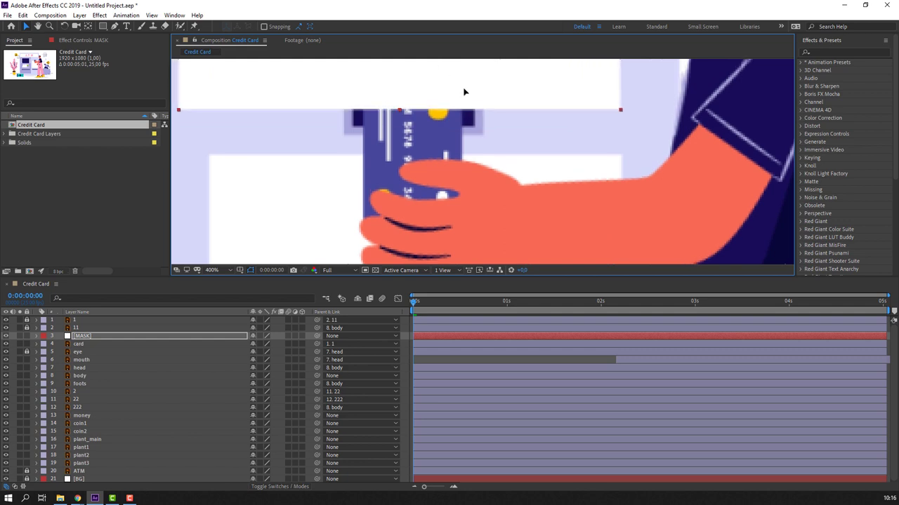
# - Set the card layer's TrkMat to Alpha Inverted Matte "[MASK]" and scrub to check it
pyautogui.click(88, 344)
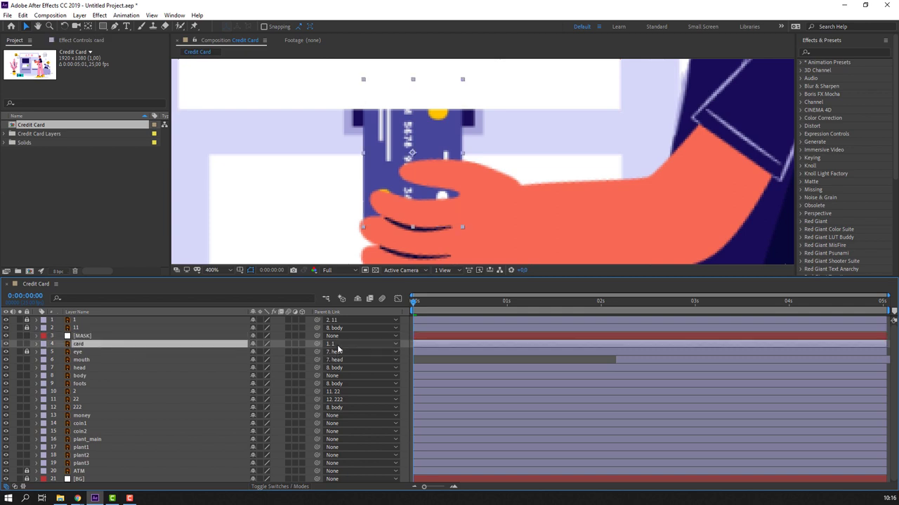
pyautogui.click(337, 346)
pyautogui.click(277, 487)
pyautogui.click(279, 486)
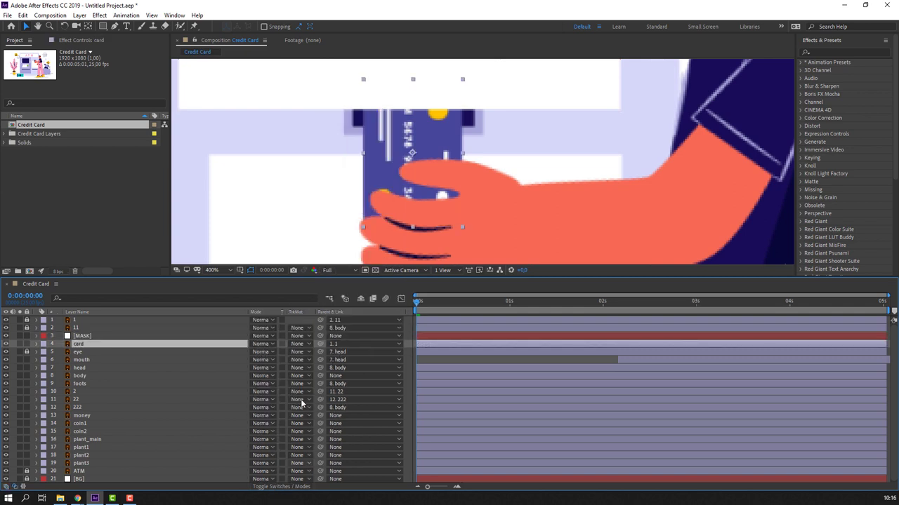
pyautogui.click(298, 346)
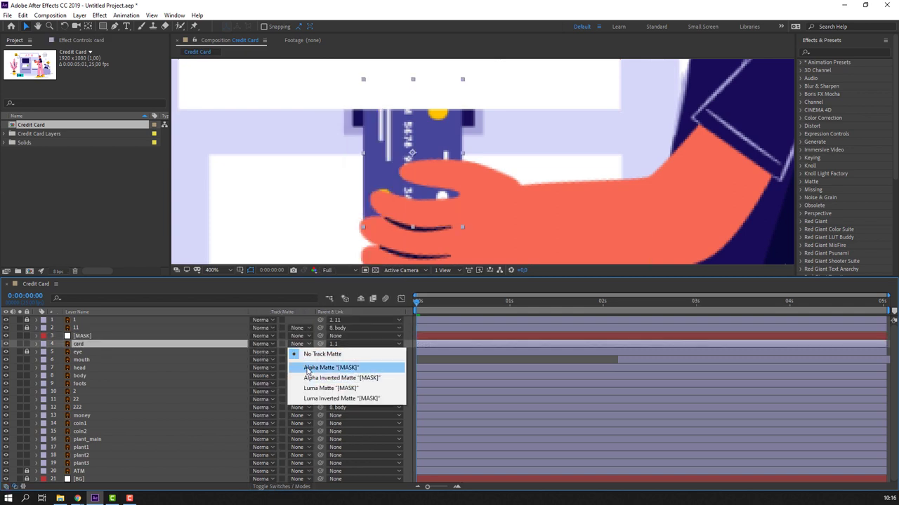
pyautogui.click(307, 368)
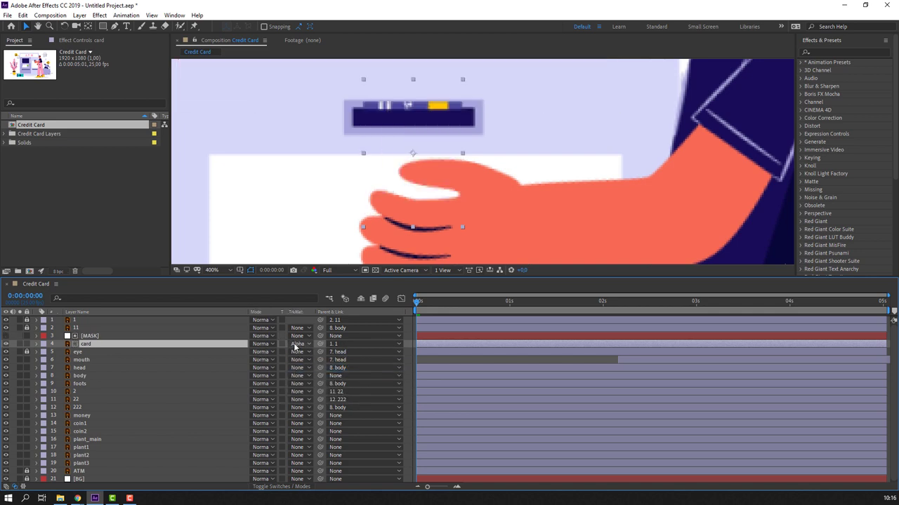
pyautogui.click(296, 346)
pyautogui.click(312, 377)
pyautogui.scroll(-2, 393, 170)
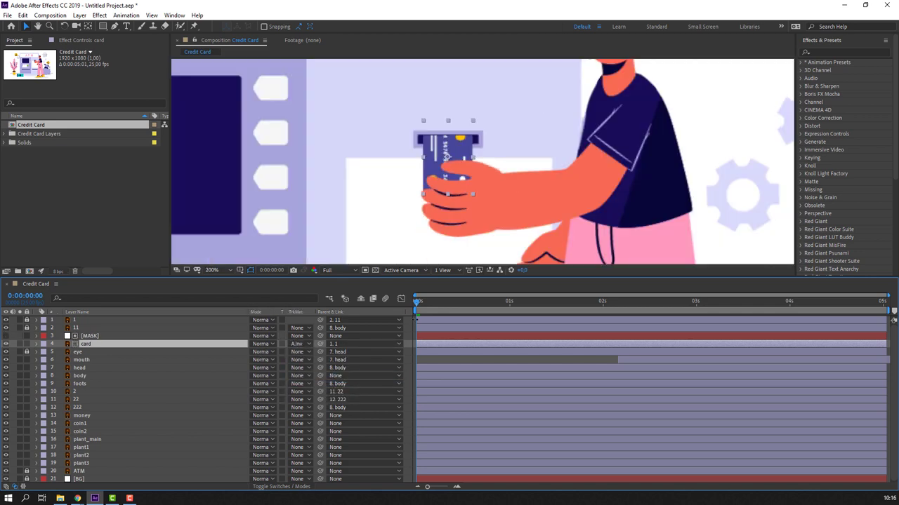
pyautogui.moveTo(428, 303); pyautogui.dragTo(523, 298)
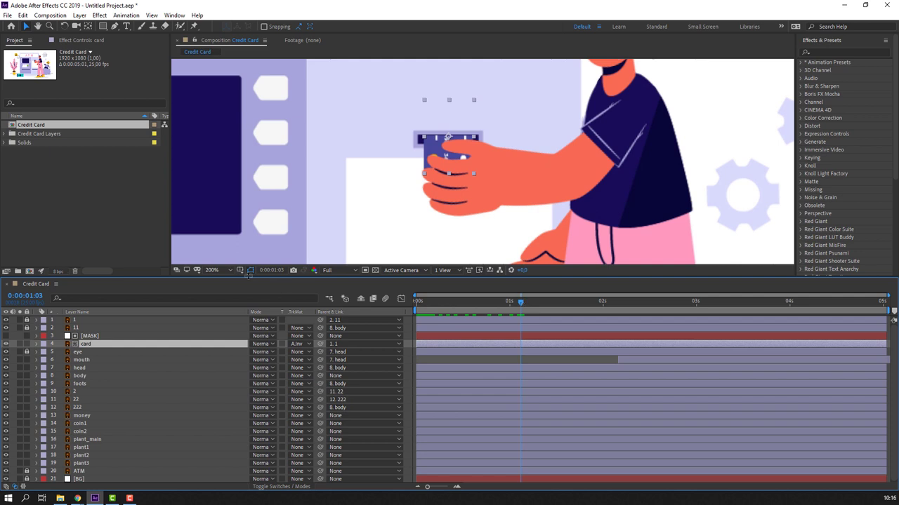
# - Zoom the viewer to Fit and preview the animation
pyautogui.click(214, 270)
pyautogui.click(225, 290)
pyautogui.press('space')
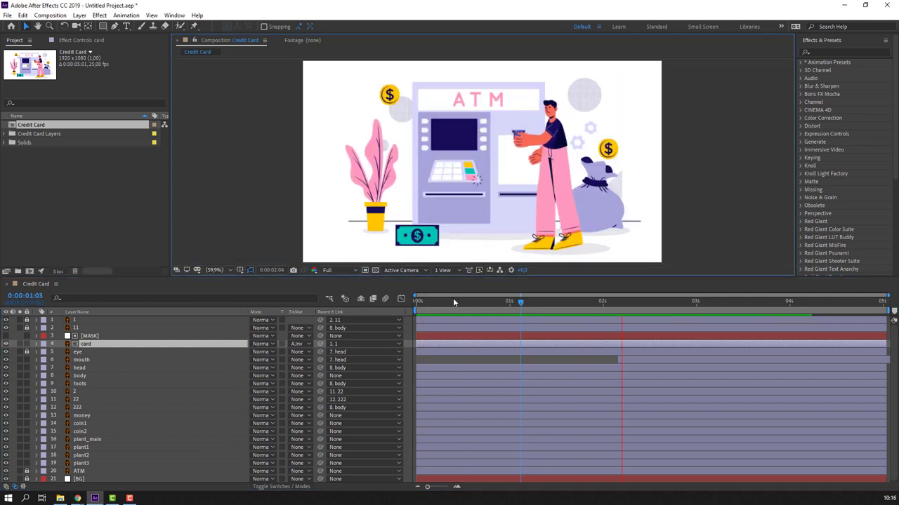
# - At 0:00:00:20, move the money bill up so its top edge tucks into the ATM slot
pyautogui.moveTo(447, 303); pyautogui.dragTo(489, 309)
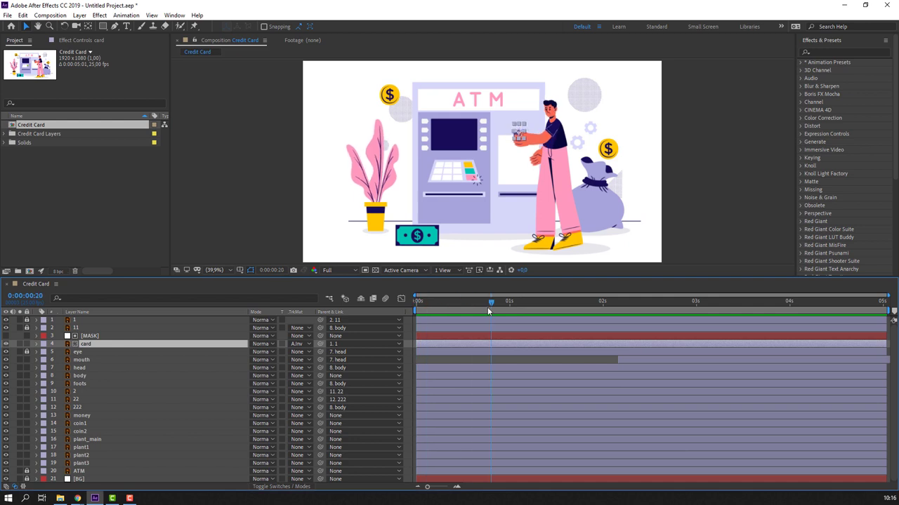
pyautogui.moveTo(430, 245); pyautogui.dragTo(469, 211)
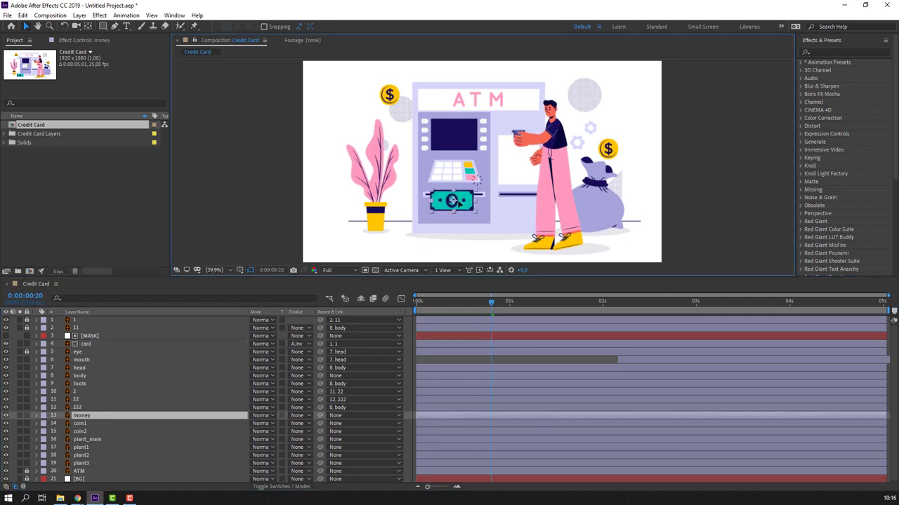
pyautogui.scroll(1, 468, 211)
pyautogui.scroll(1, 469, 211)
pyautogui.scroll(1, 466, 210)
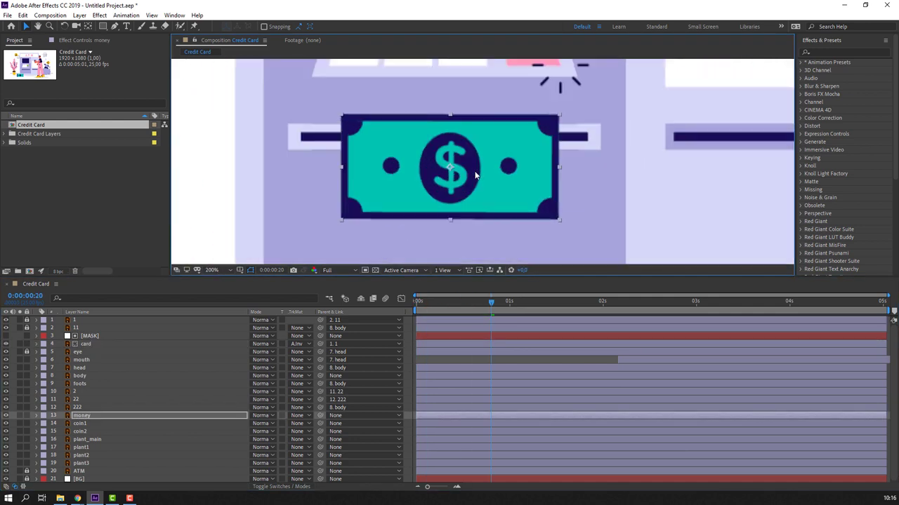
pyautogui.scroll(1, 463, 209)
pyautogui.scroll(-1, 463, 209)
pyautogui.moveTo(463, 179); pyautogui.dragTo(452, 202)
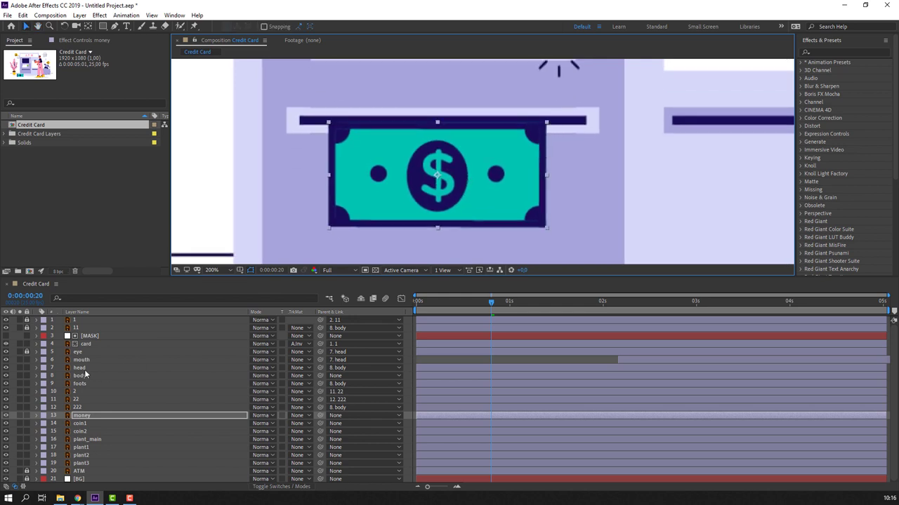
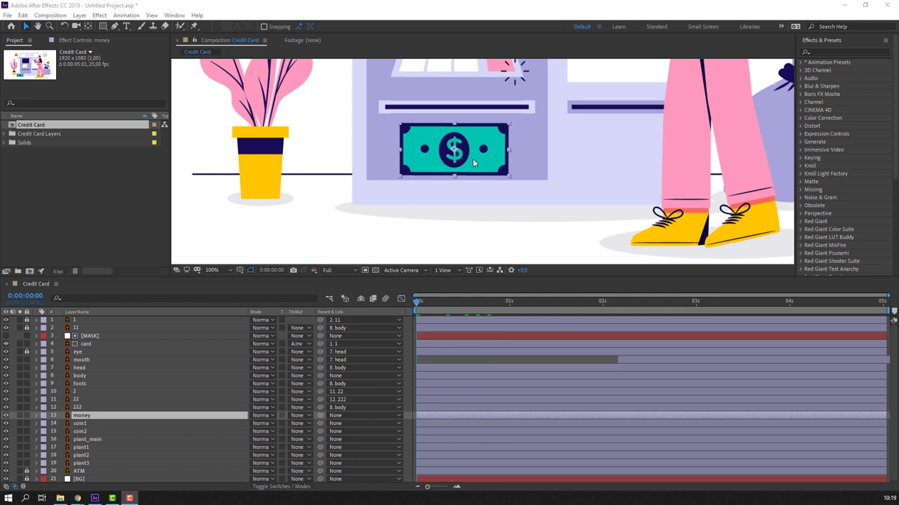
# - Keyframe the bill's Position from the ATM slot at frame 0 to the floor at frame 10
pyautogui.moveTo(474, 163)
pyautogui.mouseDown()
pyautogui.moveTo(456, 195)
pyautogui.moveTo(468, 97)
pyautogui.mouseUp()
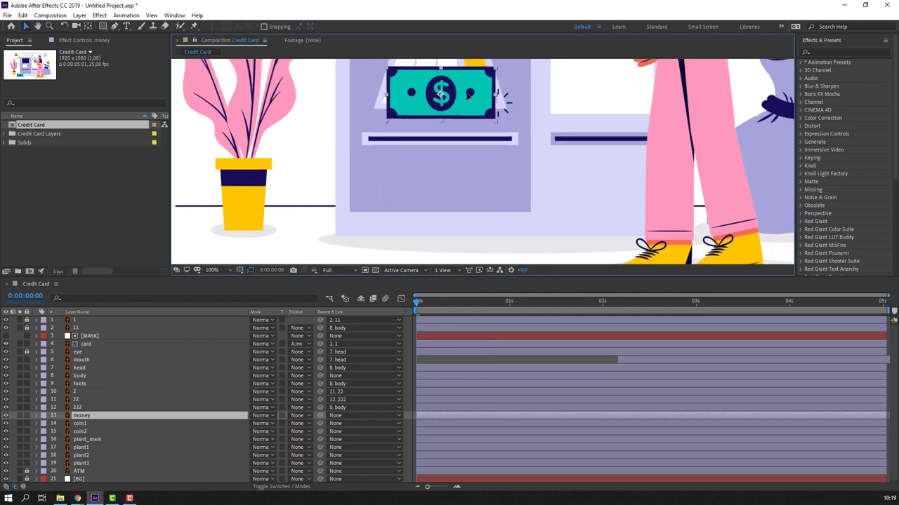
pyautogui.click(84, 416)
pyautogui.press('p')
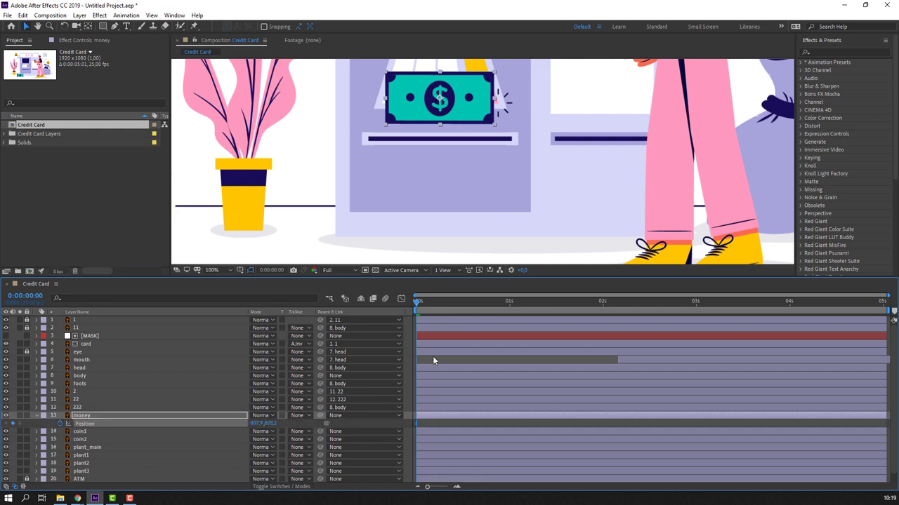
pyautogui.click(453, 301)
pyautogui.press(',')
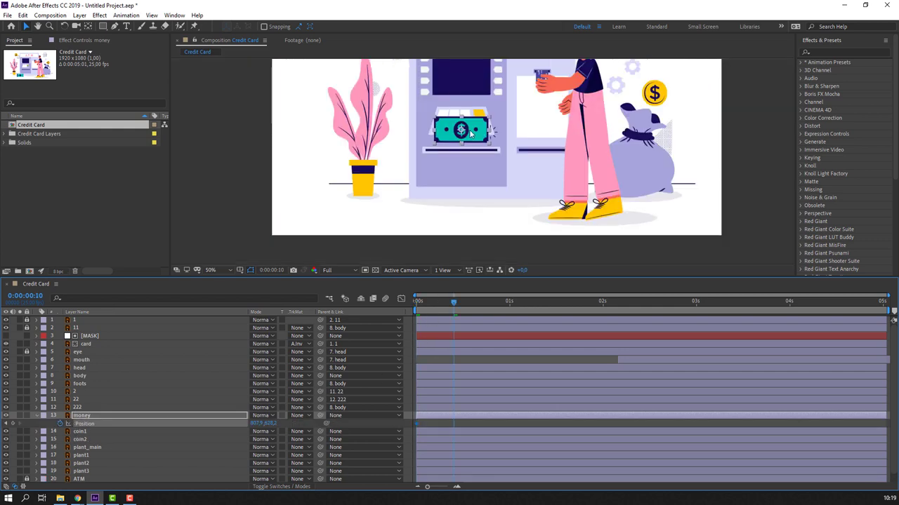
pyautogui.moveTo(471, 134); pyautogui.dragTo(470, 176)
pyautogui.press('space')
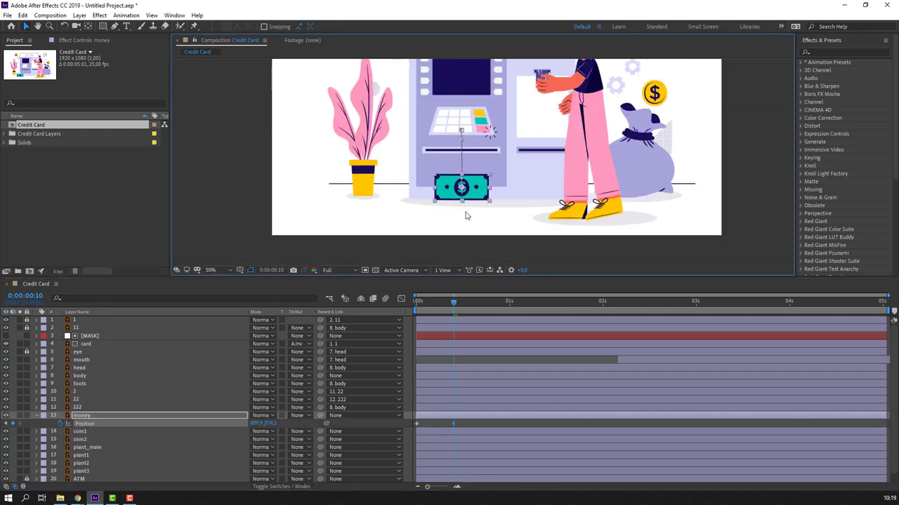
pyautogui.click(454, 304)
pyautogui.moveTo(473, 184); pyautogui.dragTo(474, 205)
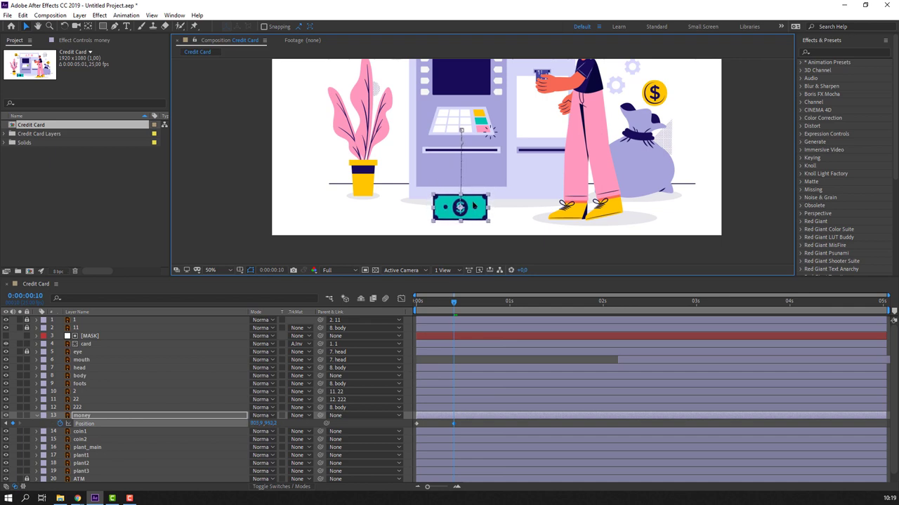
pyautogui.press('space')
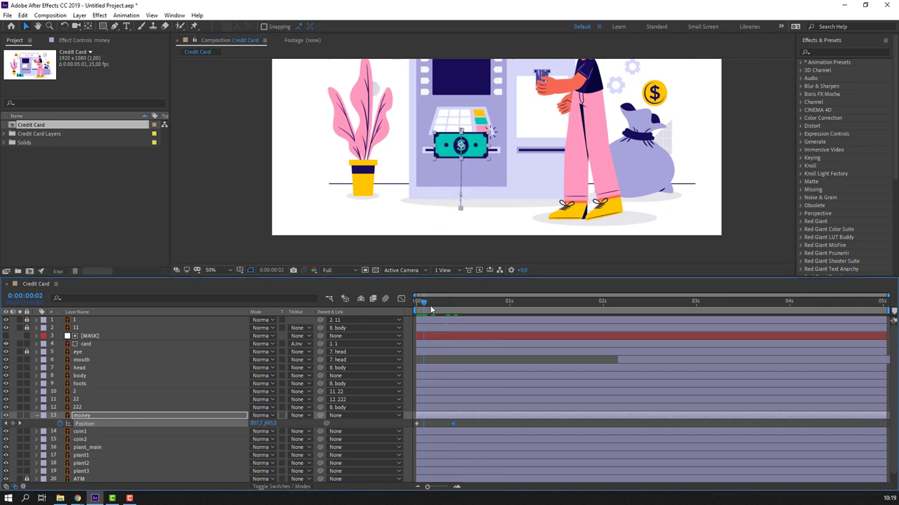
# - Add Rotation keyframes so the bill tilts about 14° clockwise as it falls
pyautogui.hotkey('shift', 'r')
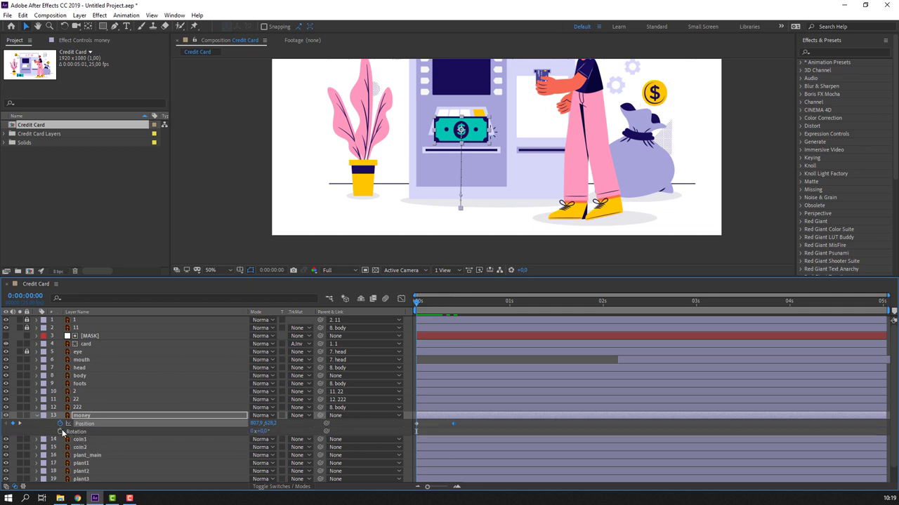
pyautogui.moveTo(433, 307); pyautogui.dragTo(439, 309)
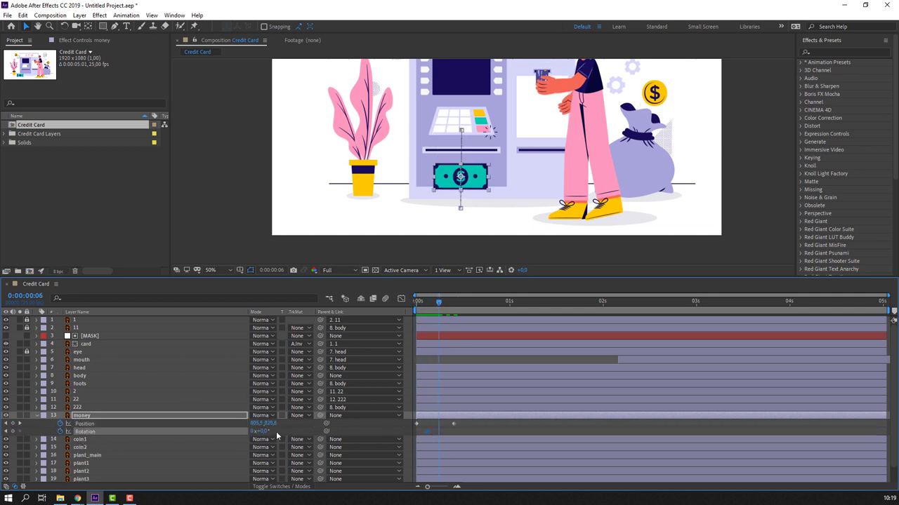
pyautogui.moveTo(260, 431); pyautogui.dragTo(430, 360)
pyautogui.moveTo(418, 310); pyautogui.dragTo(457, 310)
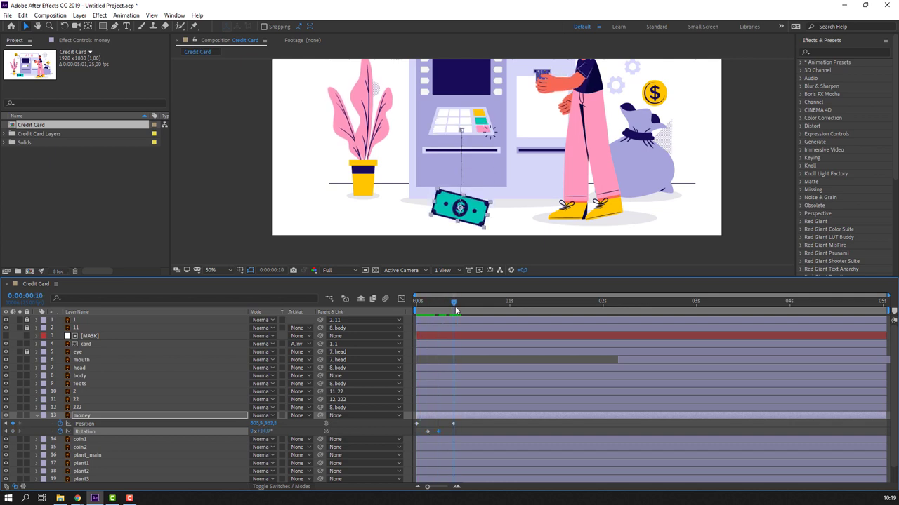
pyautogui.press('space')
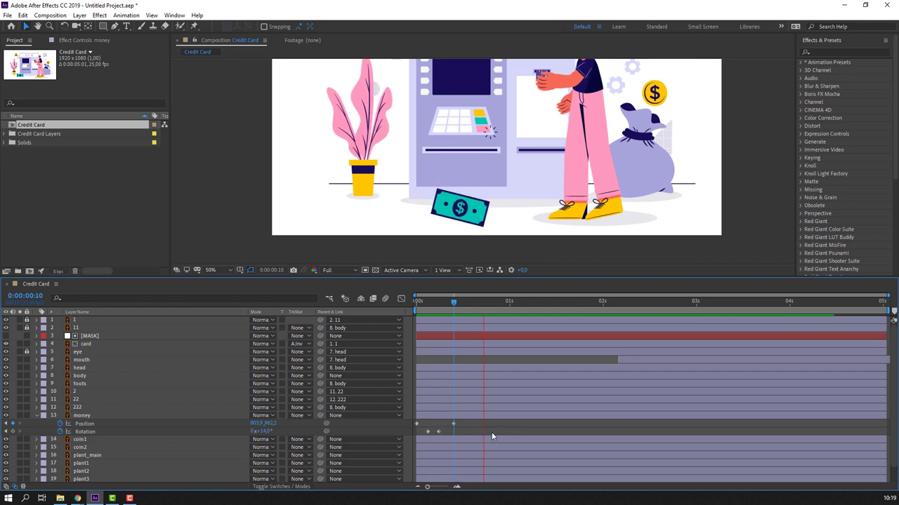
pyautogui.press('space')
# - Apply Keyframe Assistant > Easy Ease In to all the bill's keyframes
pyautogui.moveTo(463, 430); pyautogui.dragTo(425, 436)
pyautogui.rightClick(415, 424)
pyautogui.moveTo(464, 417)
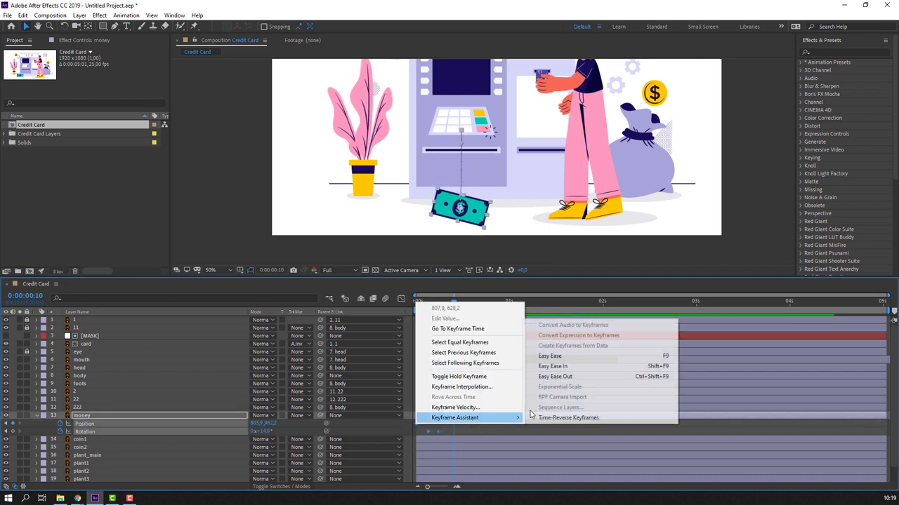
pyautogui.click(567, 366)
pyautogui.press('space')
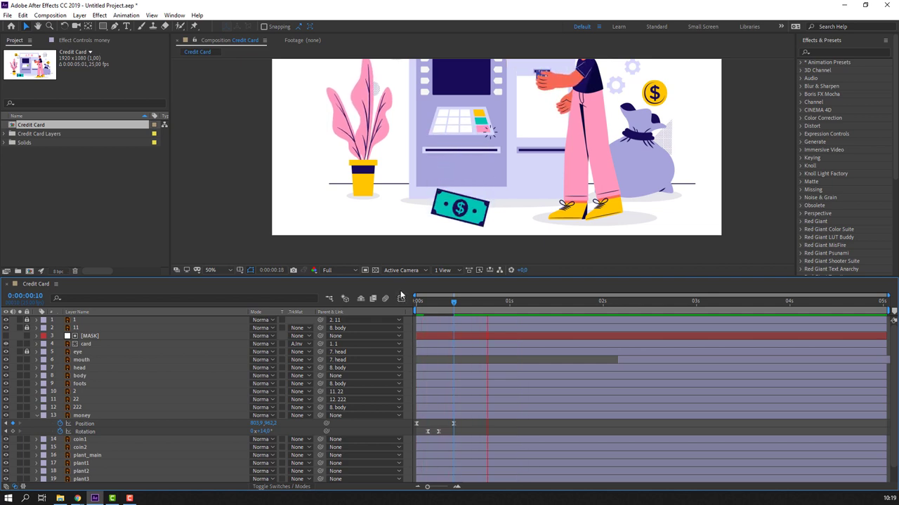
pyautogui.press('space')
# - Move the landing keyframe slightly later and ease the curves in the Graph Editor with F9
pyautogui.click(454, 424)
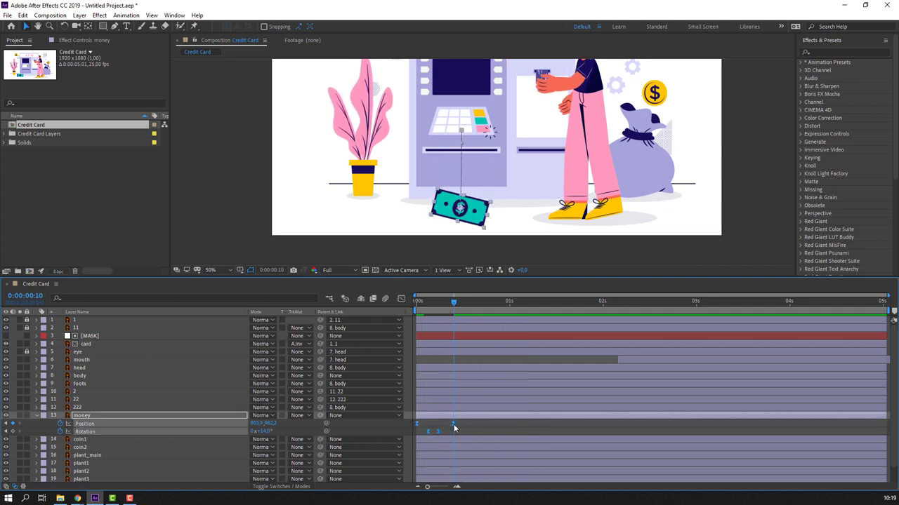
pyautogui.moveTo(454, 424); pyautogui.dragTo(468, 424)
pyautogui.press('space')
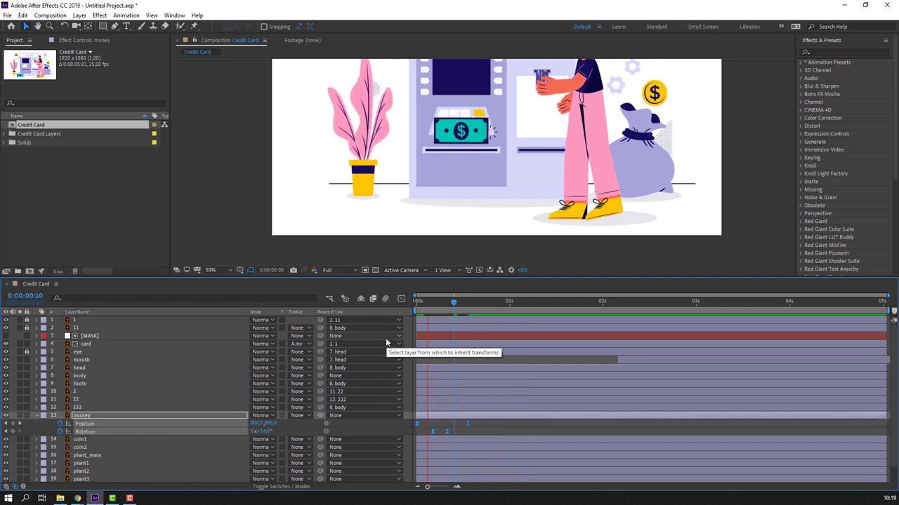
pyautogui.click(401, 298)
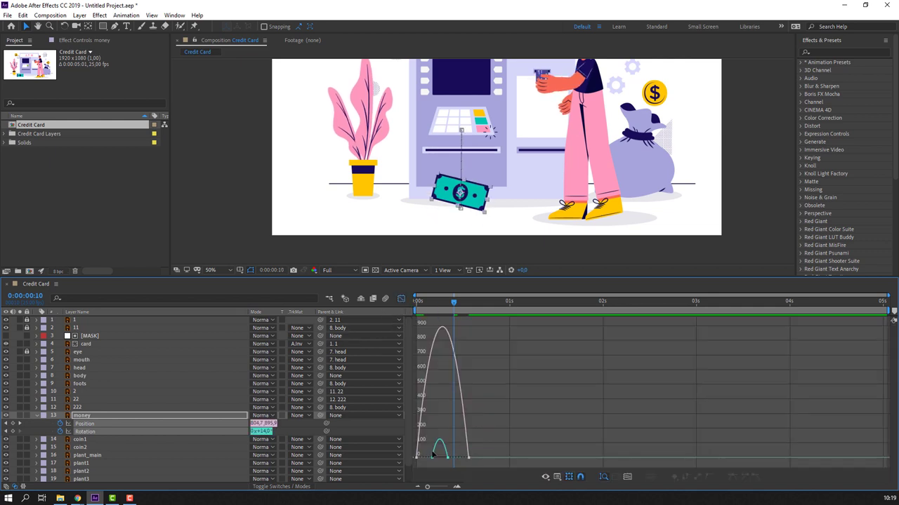
pyautogui.moveTo(416, 461); pyautogui.dragTo(470, 464)
pyautogui.press('F9')
pyautogui.press('space')
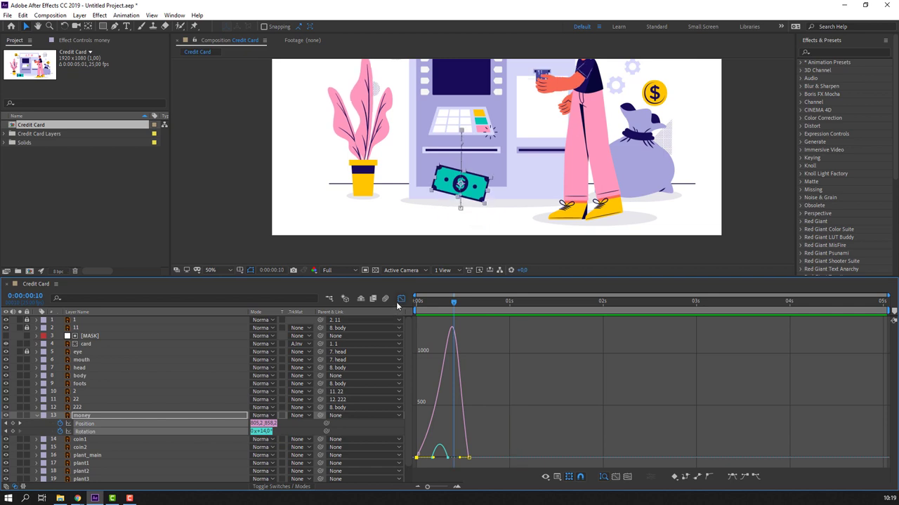
pyautogui.click(398, 301)
# - Preview the eased drop, then collapse the money layer's properties
pyautogui.click(480, 431)
pyautogui.click(423, 301)
pyautogui.press('space')
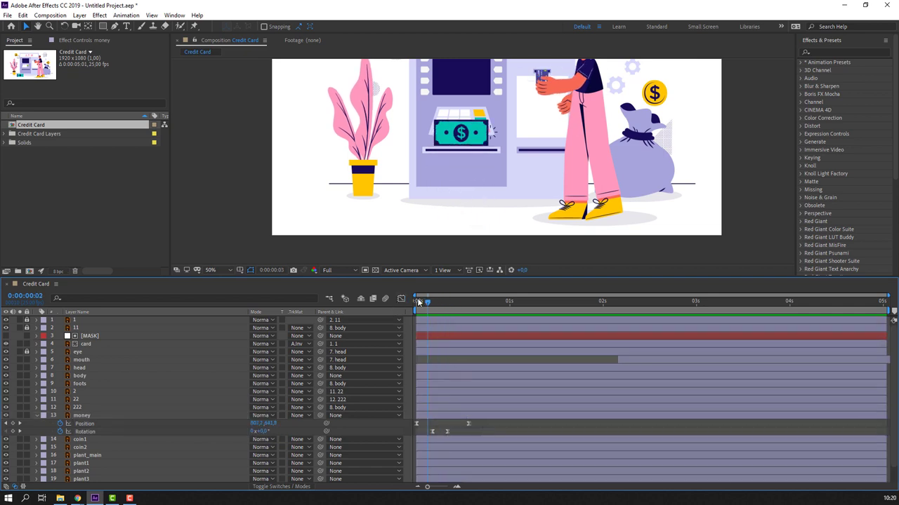
pyautogui.click(470, 303)
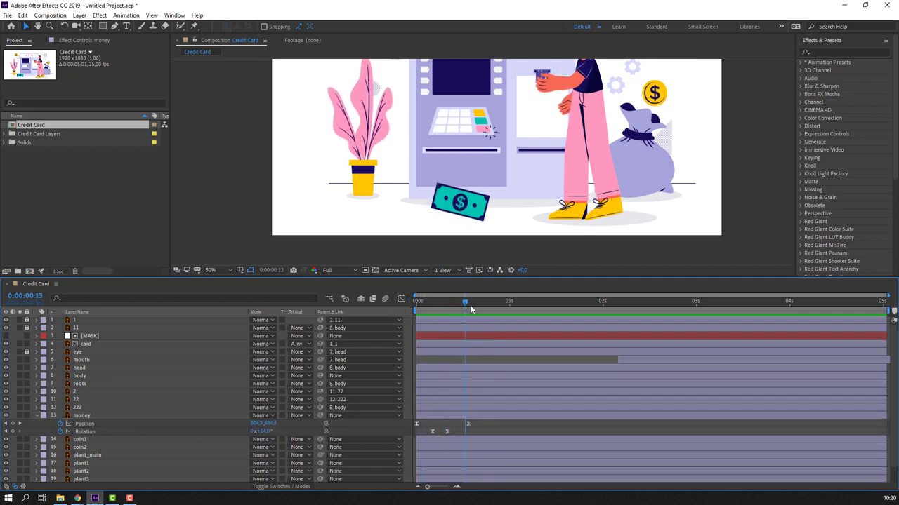
pyautogui.click(37, 415)
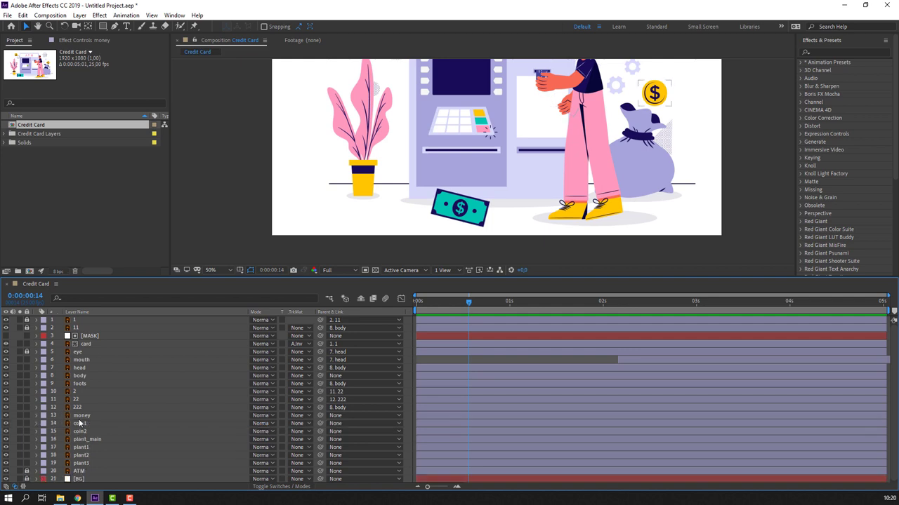
pyautogui.click(82, 415)
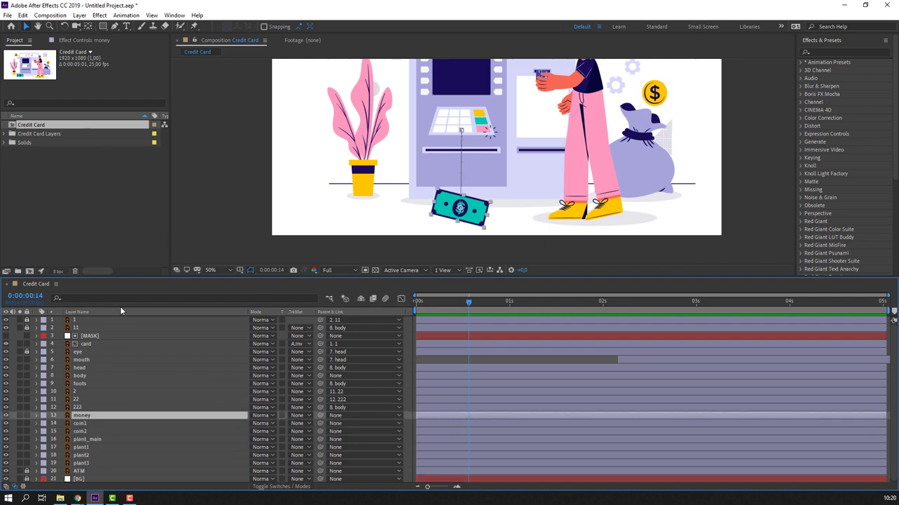
# - Create White Solid 1, shrink it and place it over the ATM slot
pyautogui.click(79, 16)
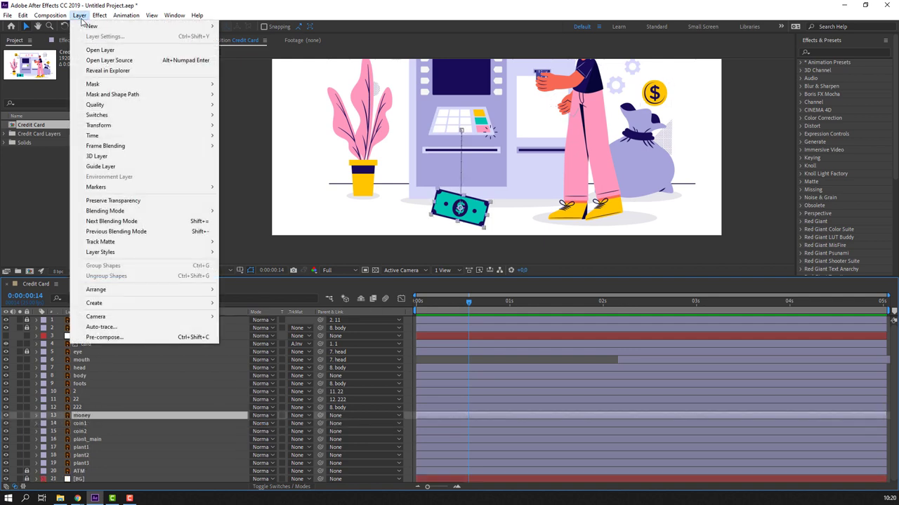
pyautogui.moveTo(100, 27)
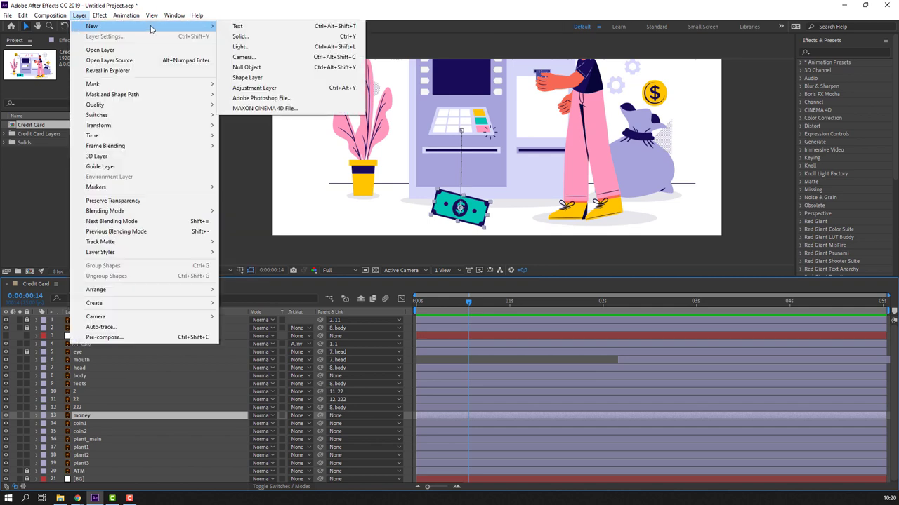
pyautogui.click(257, 37)
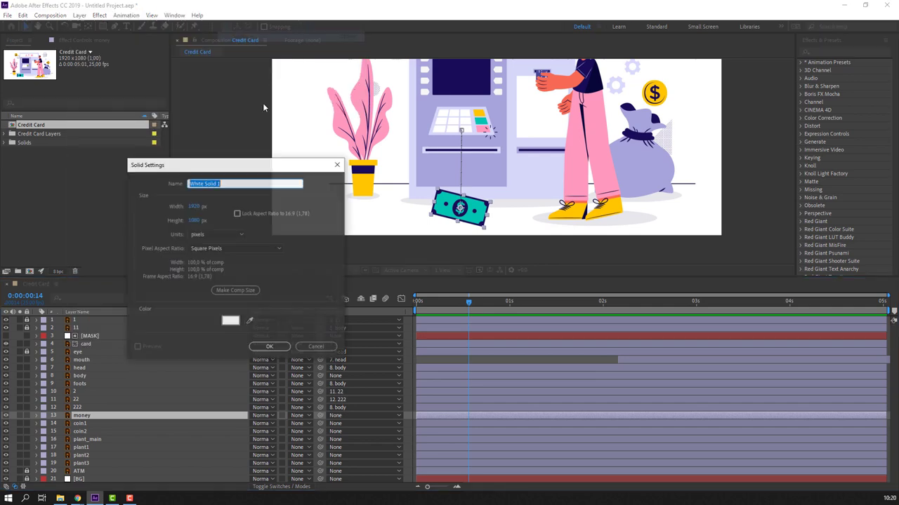
pyautogui.click(277, 349)
pyautogui.press(',')
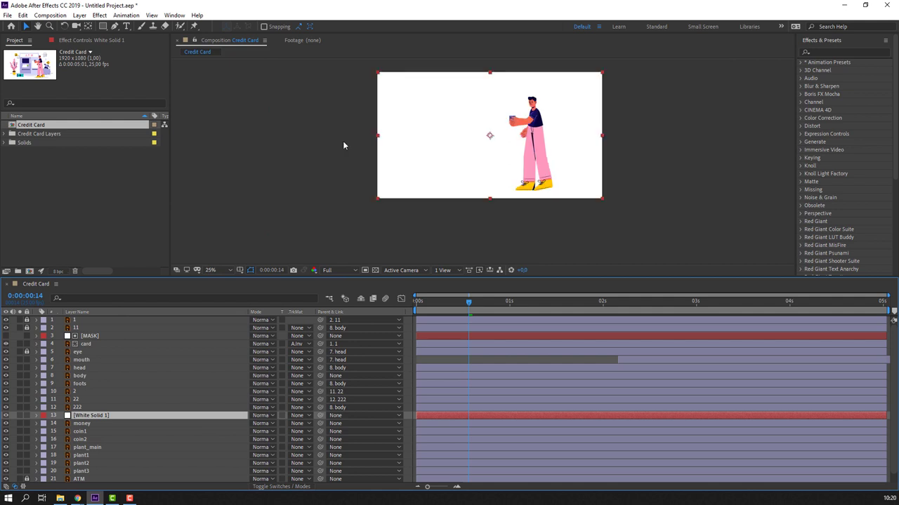
pyautogui.moveTo(379, 77); pyautogui.dragTo(464, 100)
pyautogui.press('.')
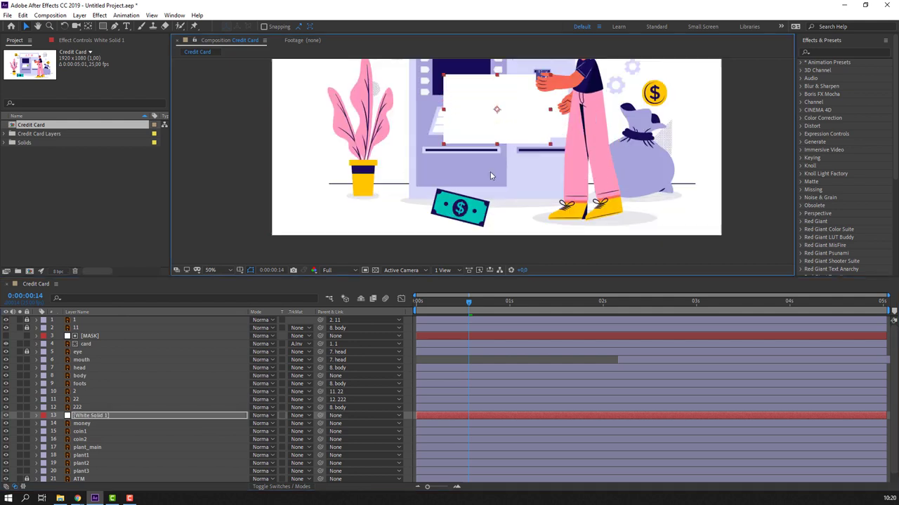
pyautogui.press('Home')
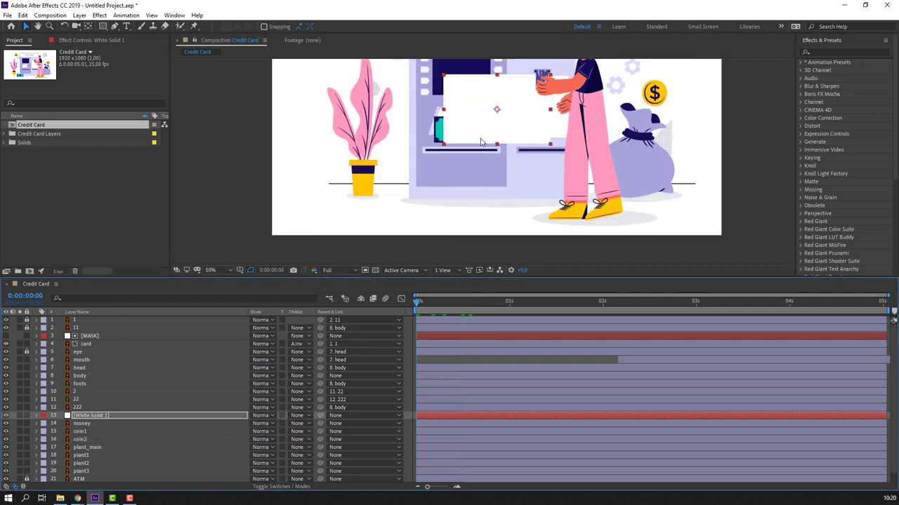
pyautogui.moveTo(482, 143); pyautogui.dragTo(455, 146)
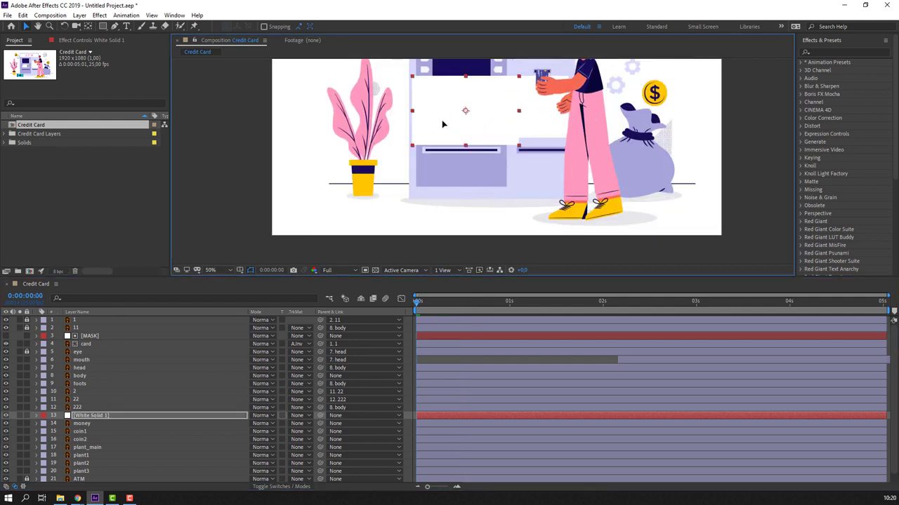
pyautogui.scroll(2, 455, 146)
pyautogui.scroll(2, 456, 147)
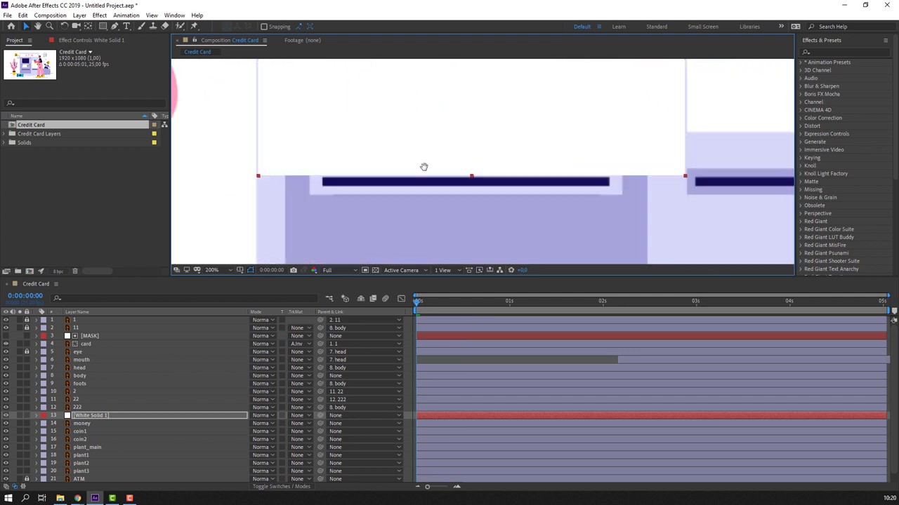
pyautogui.moveTo(448, 136); pyautogui.dragTo(448, 177)
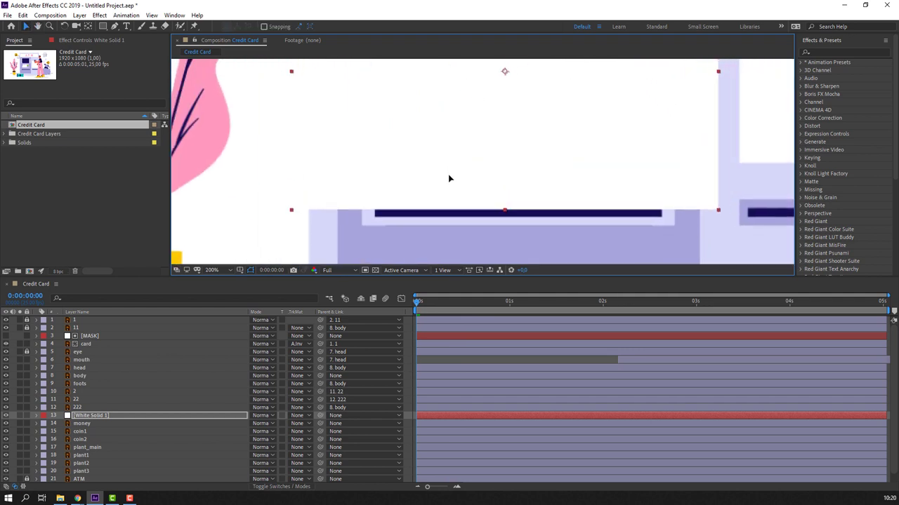
pyautogui.scroll(-2, 472, 214)
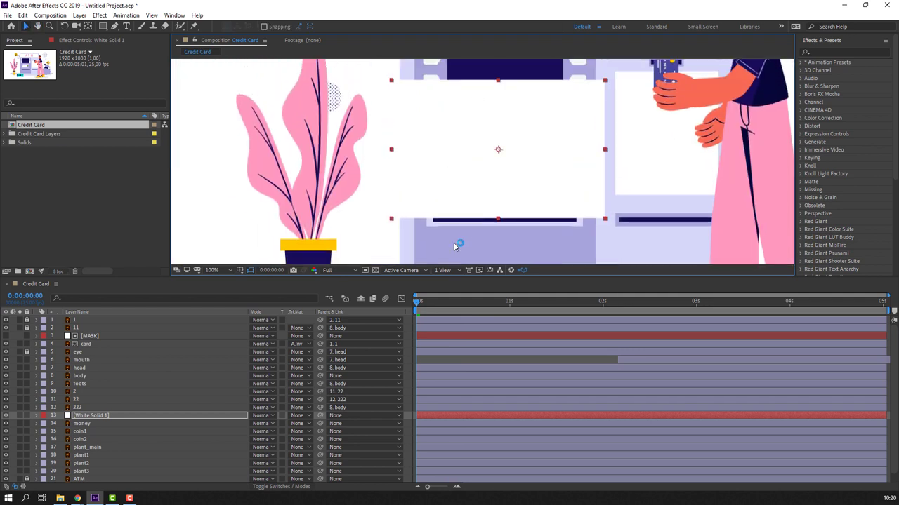
# - Set the money layer's track matte to Alpha Inverted Matte [White Solid 1] and preview
pyautogui.click(95, 424)
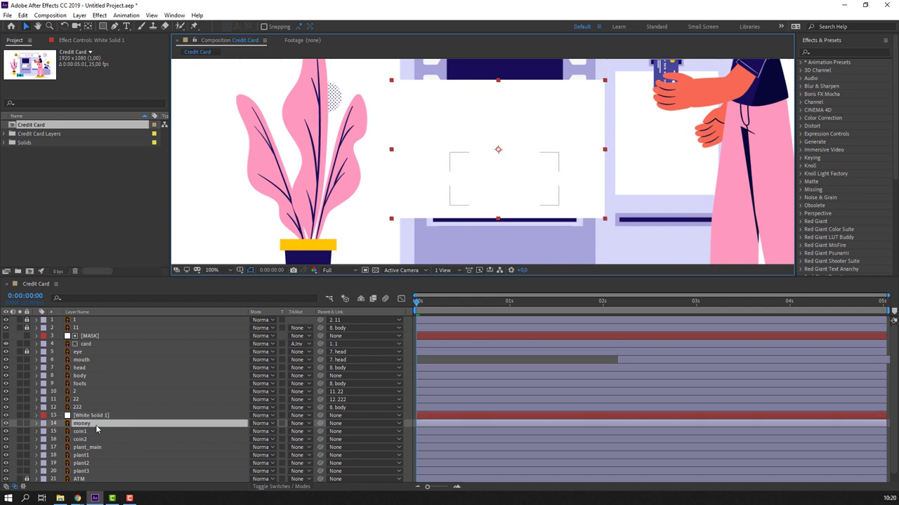
pyautogui.click(294, 424)
pyautogui.click(337, 457)
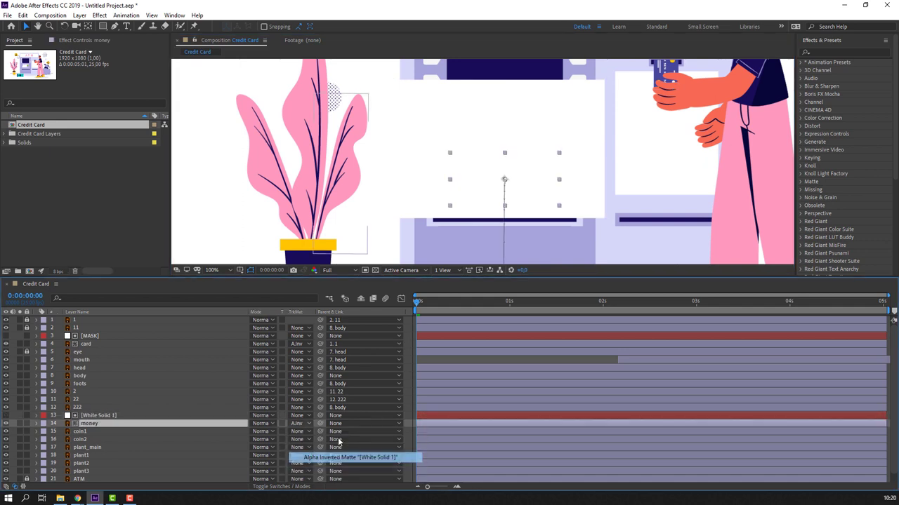
pyautogui.press('space')
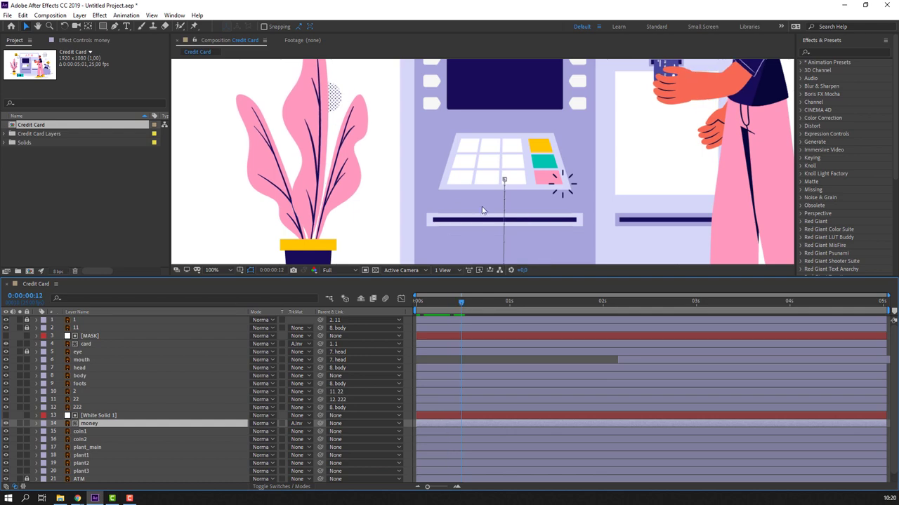
pyautogui.scroll(-2, 478, 206)
pyautogui.moveTo(425, 303); pyautogui.dragTo(469, 306)
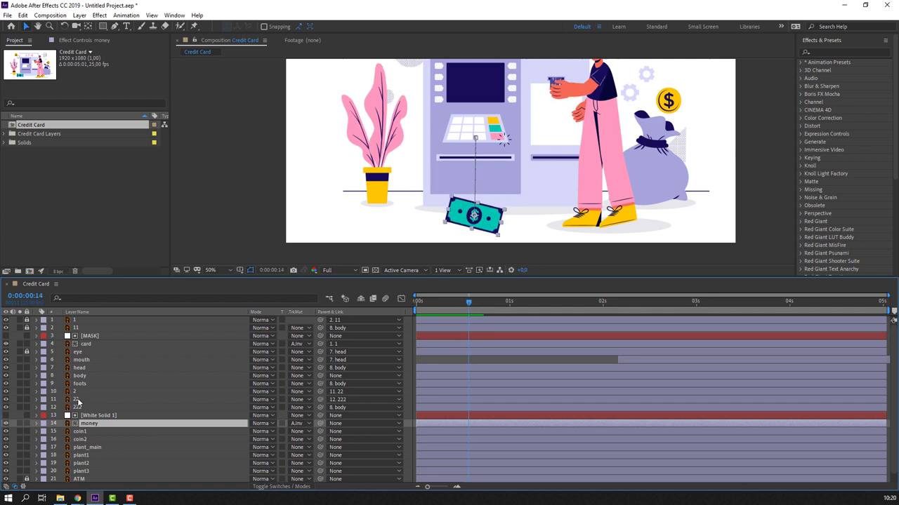
# - Pre-compose the money and White Solid 1 layers into a precomp named MONEY01
pyautogui.keyDown('ctrl'); pyautogui.click(101, 416); pyautogui.keyUp('ctrl')
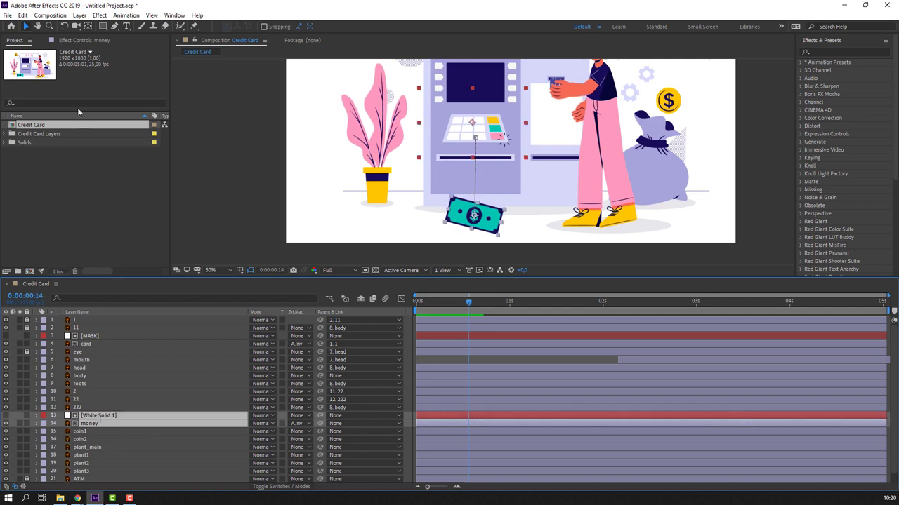
pyautogui.click(49, 15)
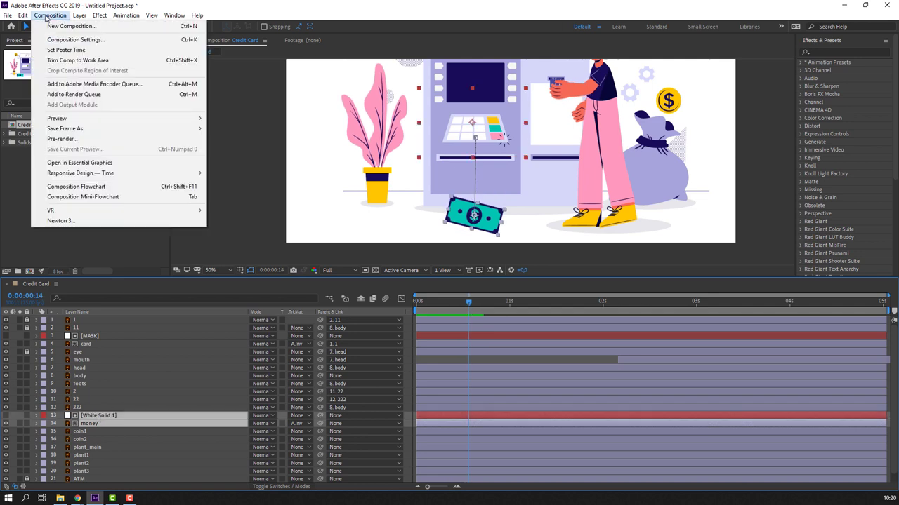
pyautogui.click(127, 477)
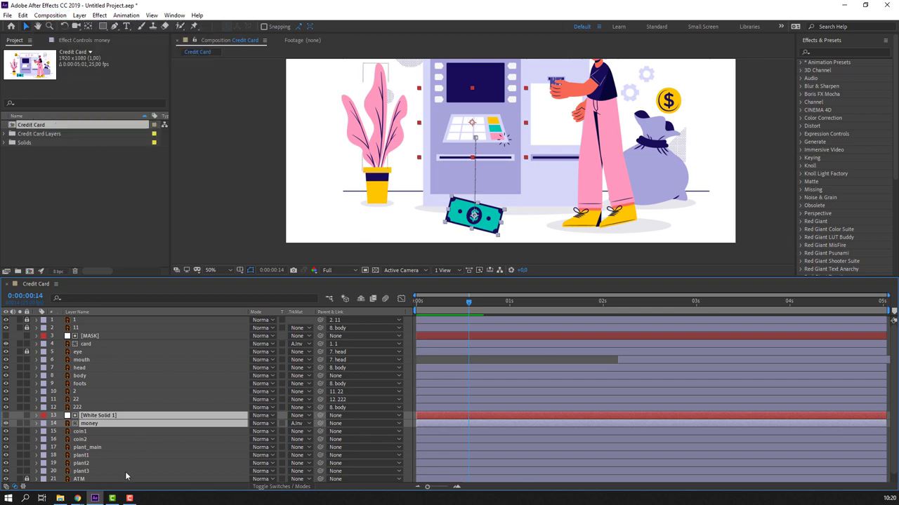
pyautogui.rightClick(93, 424)
pyautogui.click(142, 384)
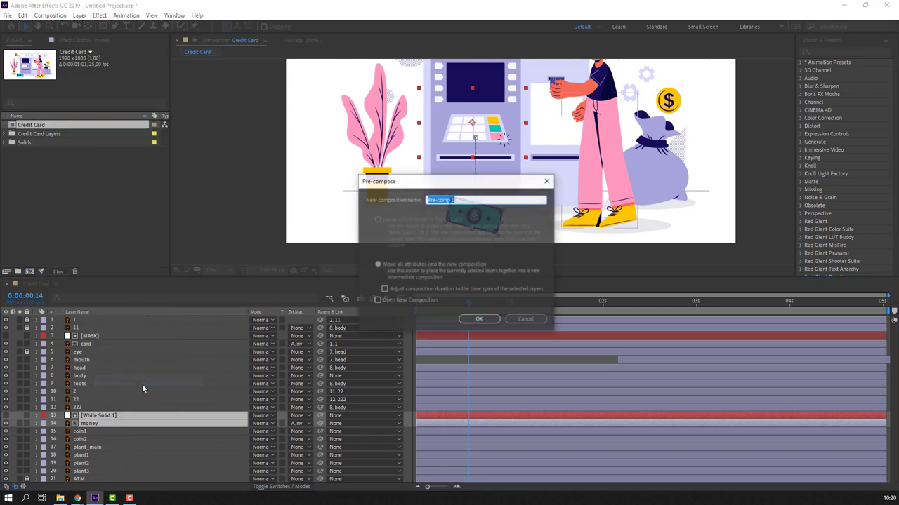
pyautogui.write('MONEY01')
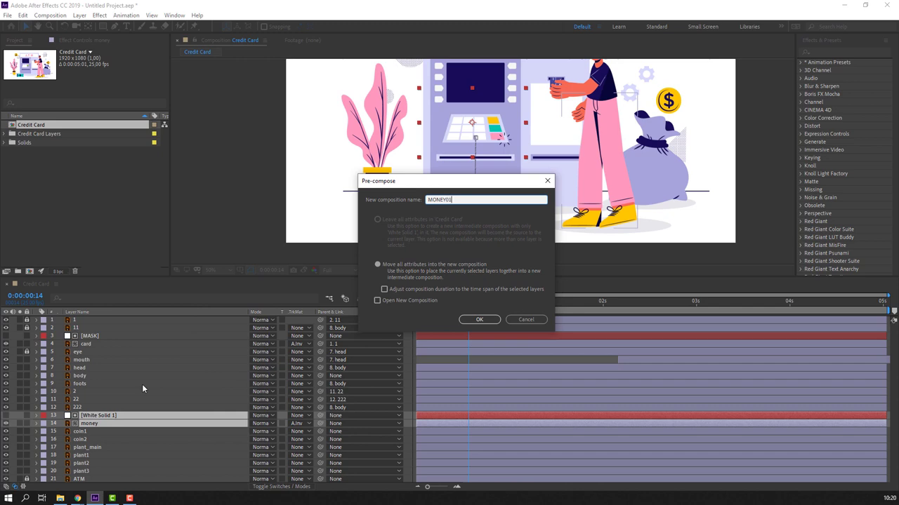
pyautogui.press('Return')
# - Duplicate the MONEY01 layer and offset the top copy slightly later in time
pyautogui.moveTo(419, 310); pyautogui.dragTo(455, 321)
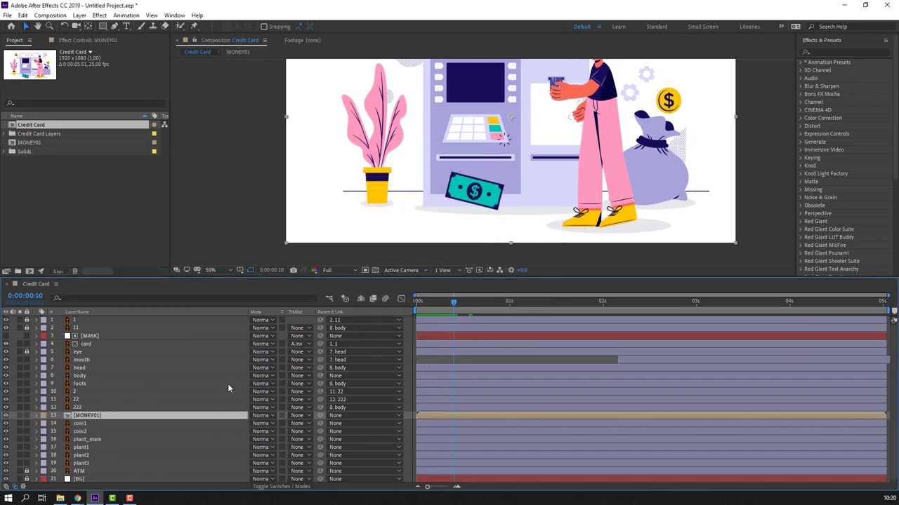
pyautogui.click(23, 15)
pyautogui.click(42, 134)
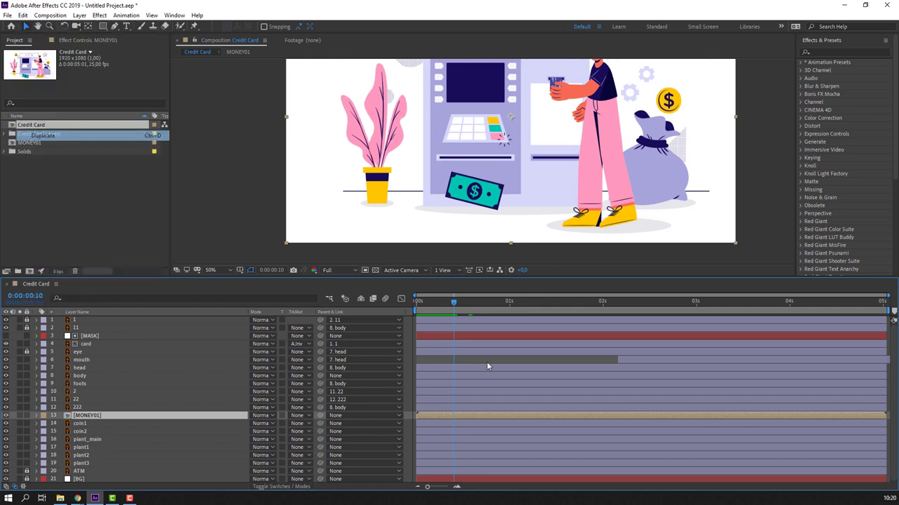
pyautogui.moveTo(450, 417); pyautogui.dragTo(457, 418)
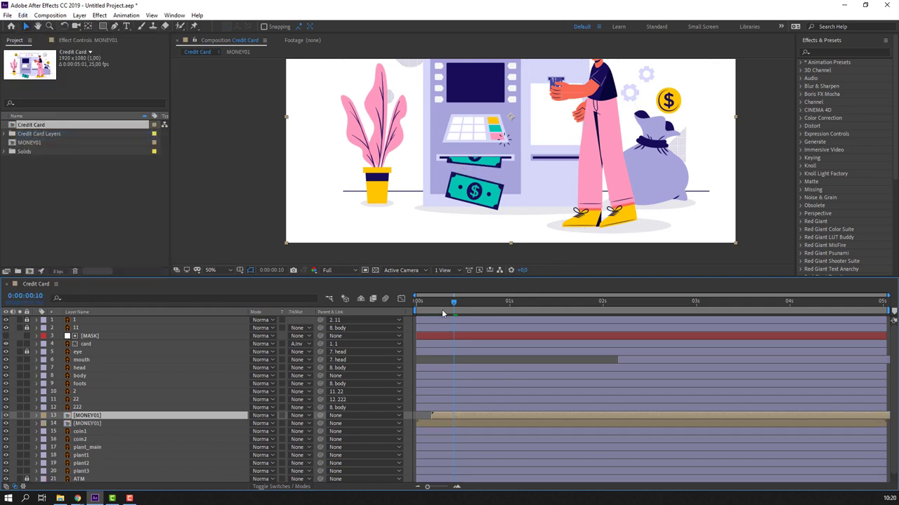
pyautogui.press('space')
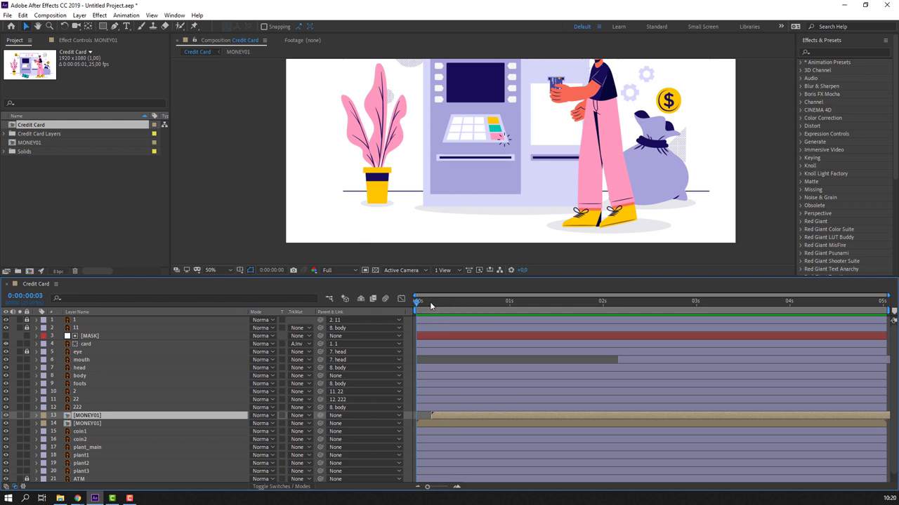
pyautogui.moveTo(431, 306); pyautogui.dragTo(476, 312)
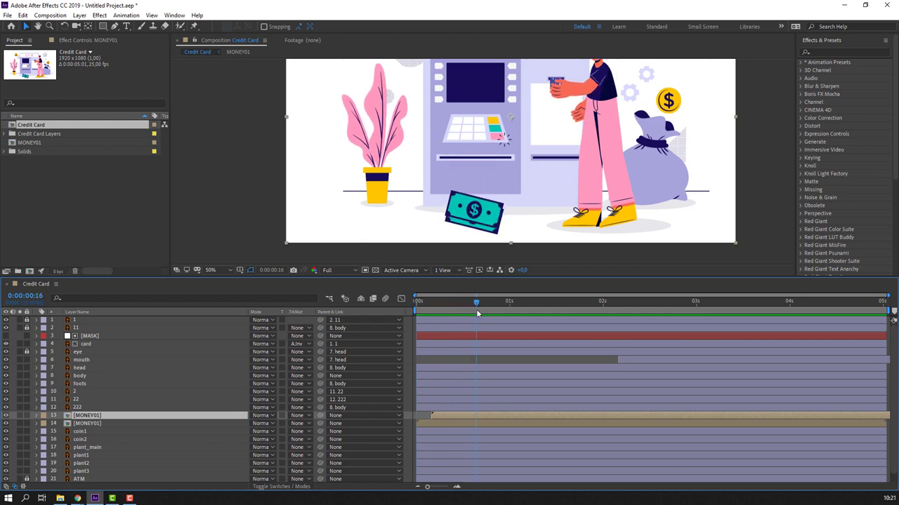
# - Inspect the MONEY01 precomp, delete the extra copy, and re-add MONEY01 to the Credit Card comp
pyautogui.doubleClick(482, 416)
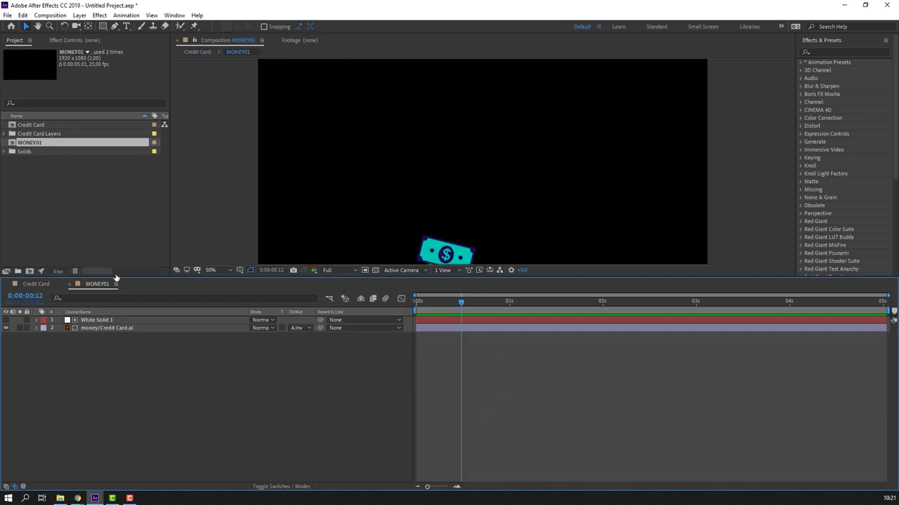
pyautogui.click(70, 285)
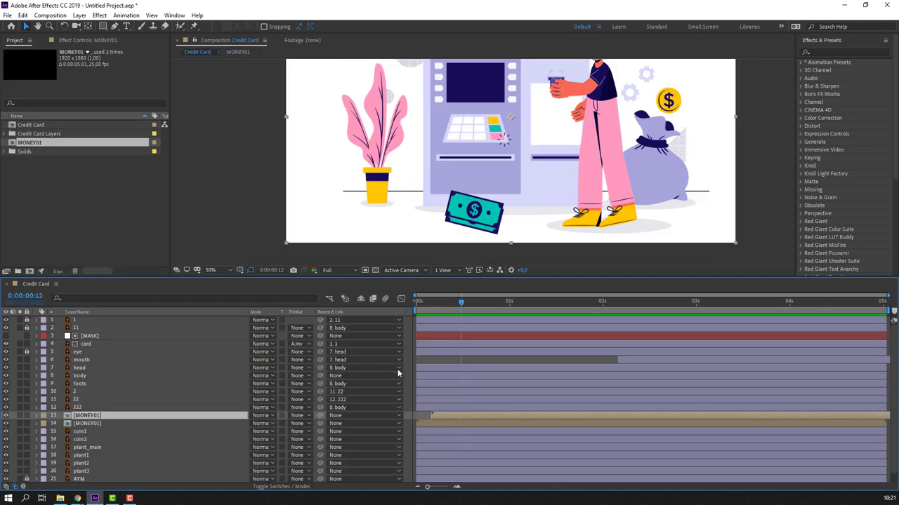
pyautogui.click(477, 412)
pyautogui.click(475, 415)
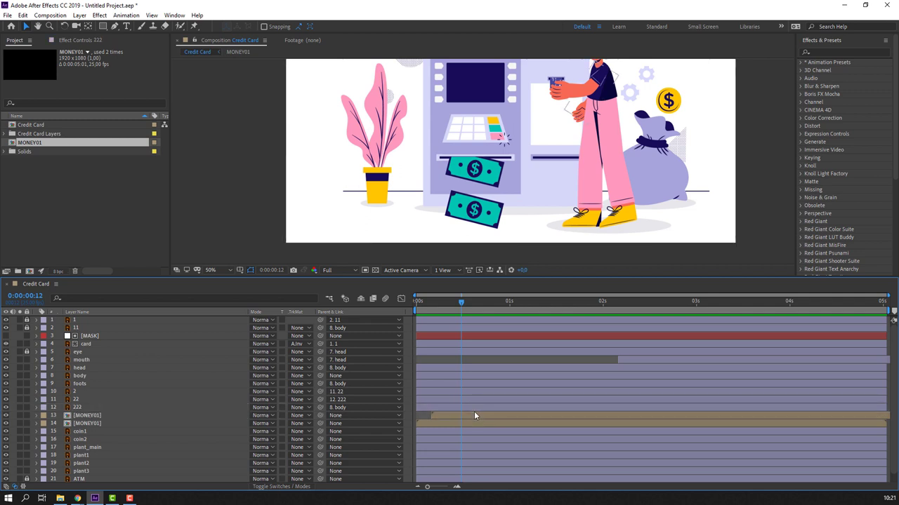
pyautogui.press('Delete')
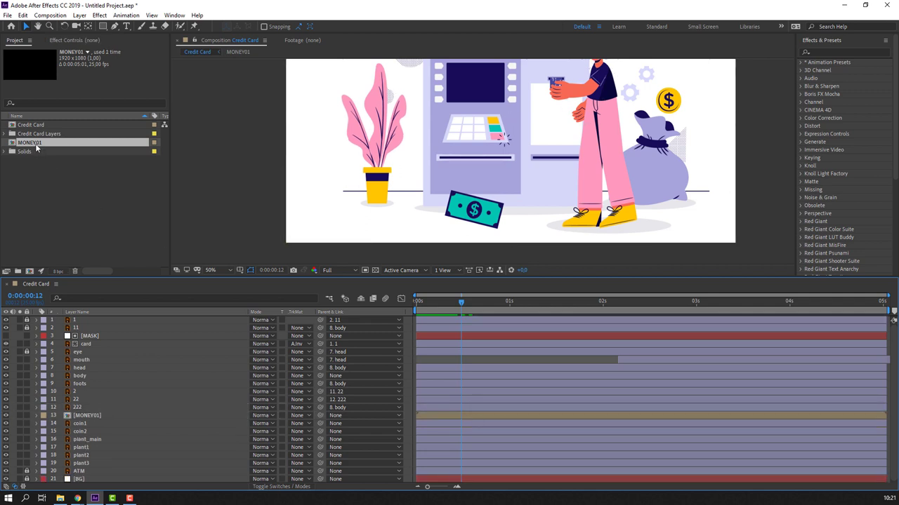
pyautogui.moveTo(37, 144); pyautogui.dragTo(124, 416)
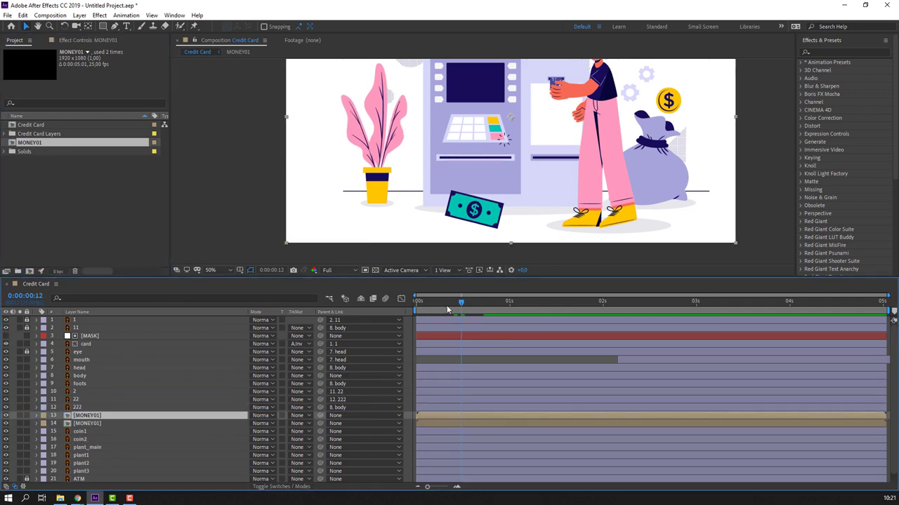
pyautogui.moveTo(447, 309)
pyautogui.mouseDown()
pyautogui.moveTo(480, 307)
pyautogui.moveTo(420, 306)
pyautogui.mouseUp()
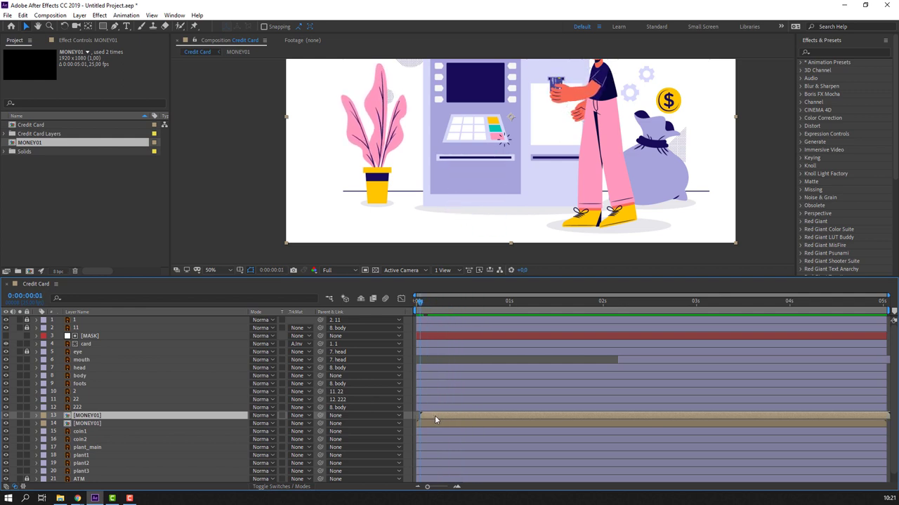
pyautogui.moveTo(444, 311); pyautogui.dragTo(483, 317)
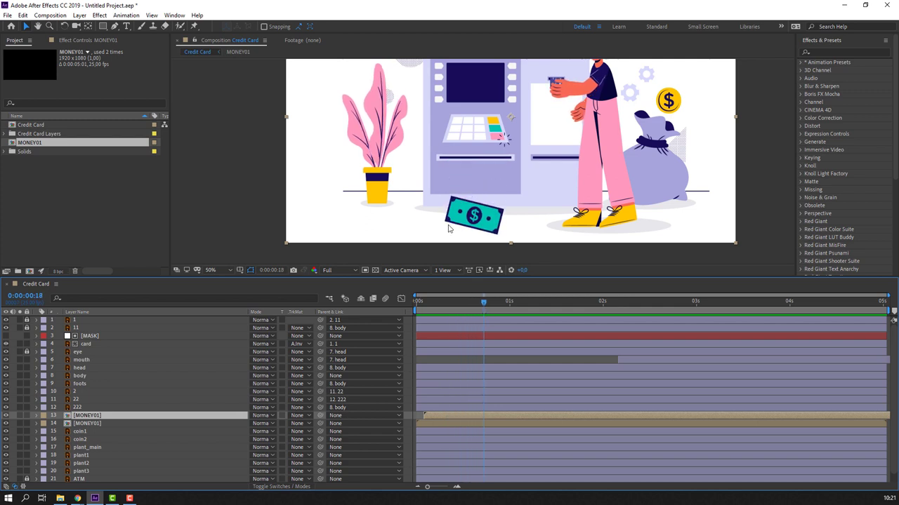
# - Duplicate MONEY01 again and shift the new copy about 2 frames later
pyautogui.scroll(2, 450, 228)
pyautogui.scroll(-2, 485, 189)
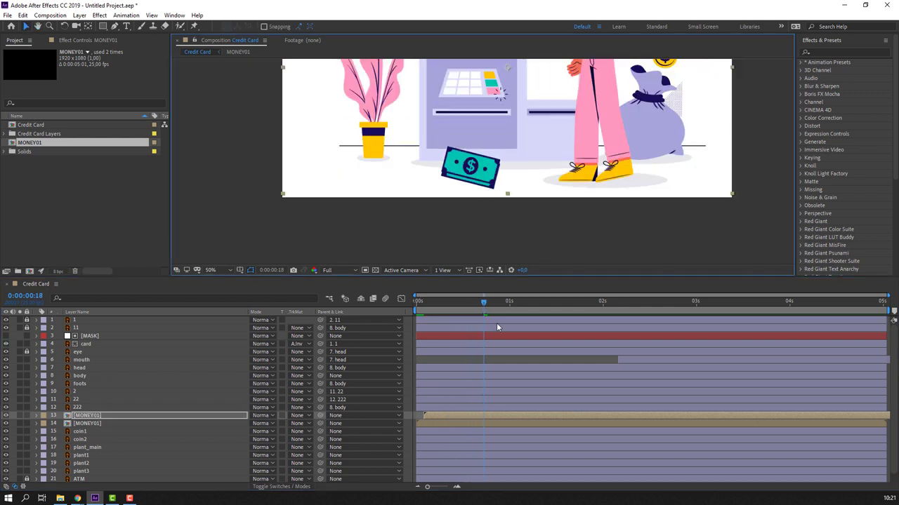
pyautogui.press('space')
pyautogui.press('space')
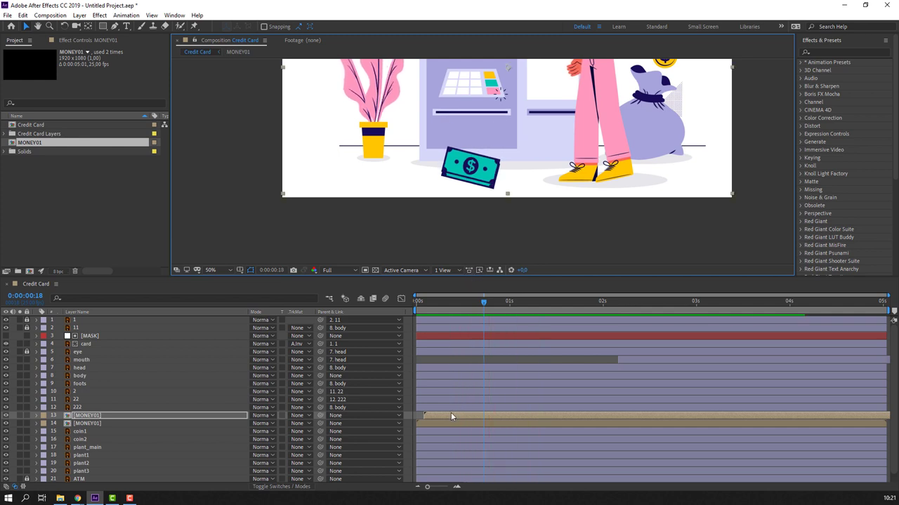
pyautogui.press('space')
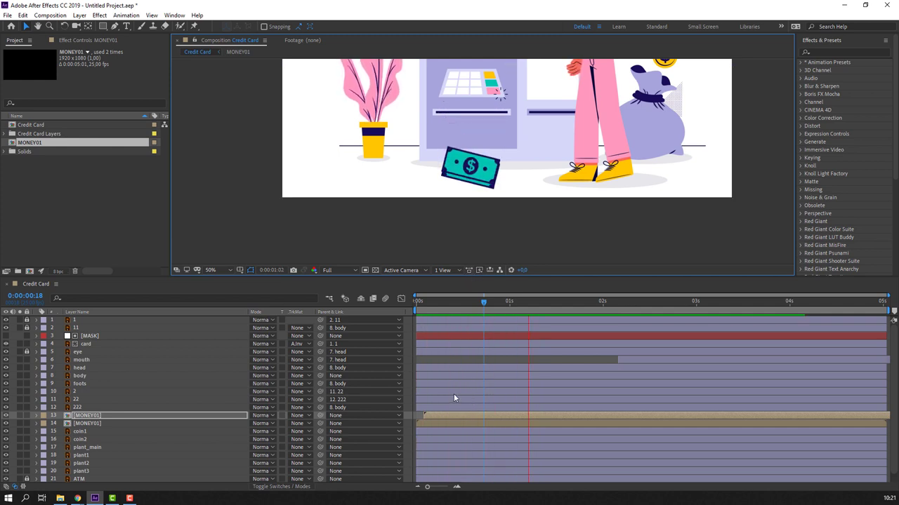
pyautogui.press('space')
pyautogui.hotkey('ctrl', 'd')
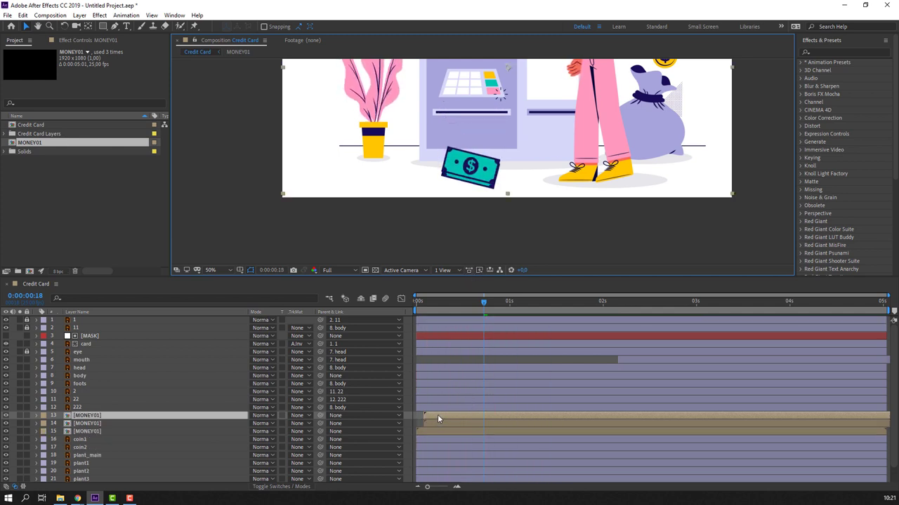
pyautogui.moveTo(437, 414); pyautogui.dragTo(445, 414)
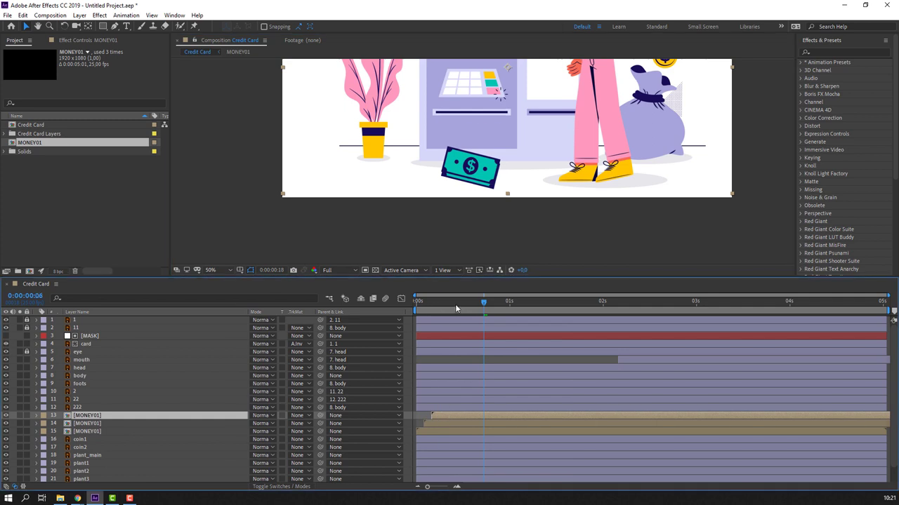
pyautogui.moveTo(455, 304); pyautogui.dragTo(498, 306)
pyautogui.press('Return')
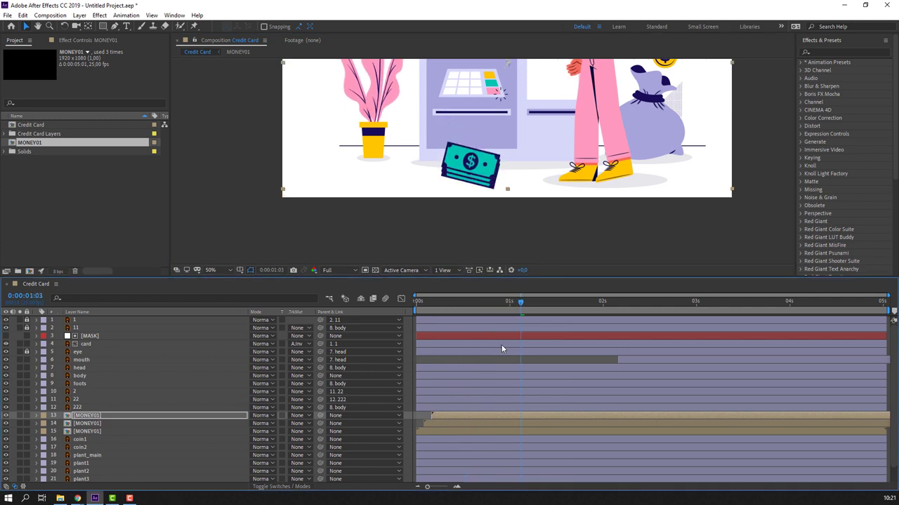
pyautogui.press('space')
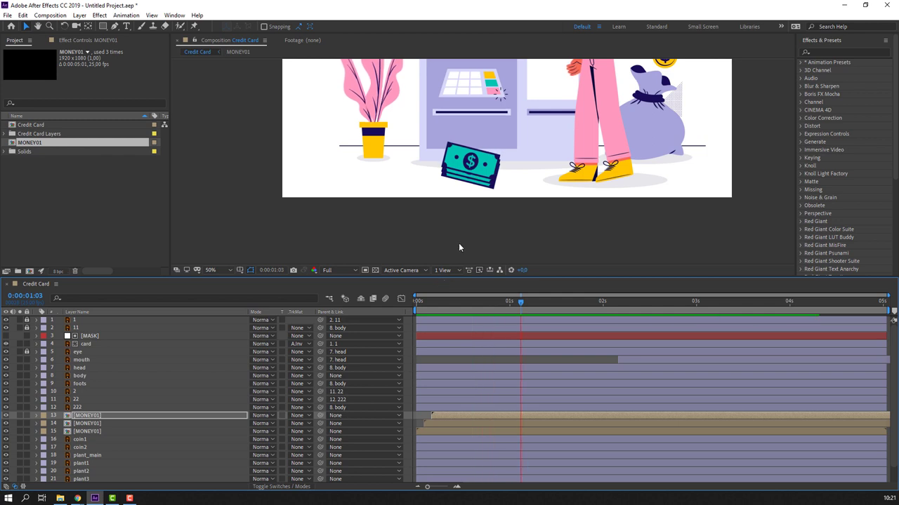
# - Add a fourth MONEY01 copy, fit the viewer, preview, and select all four bill layers
pyautogui.click(444, 416)
pyautogui.hotkey('ctrl', 'd')
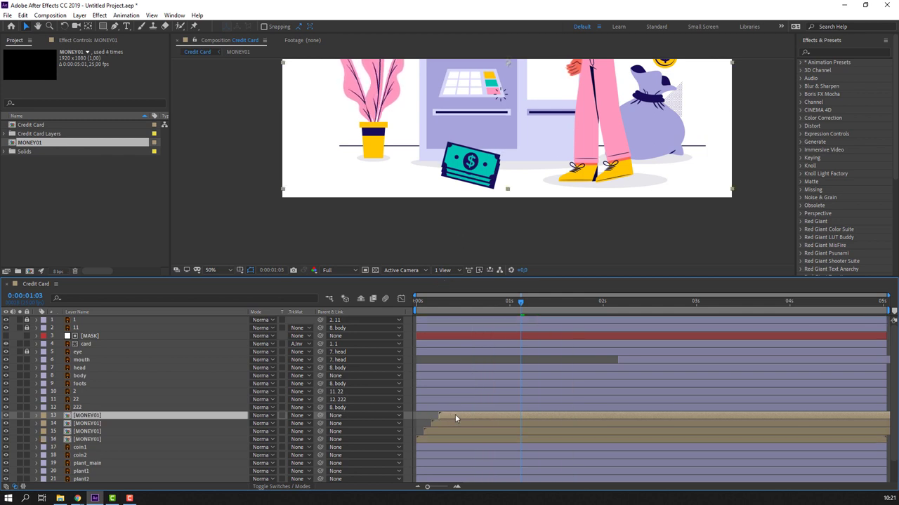
pyautogui.press('Return')
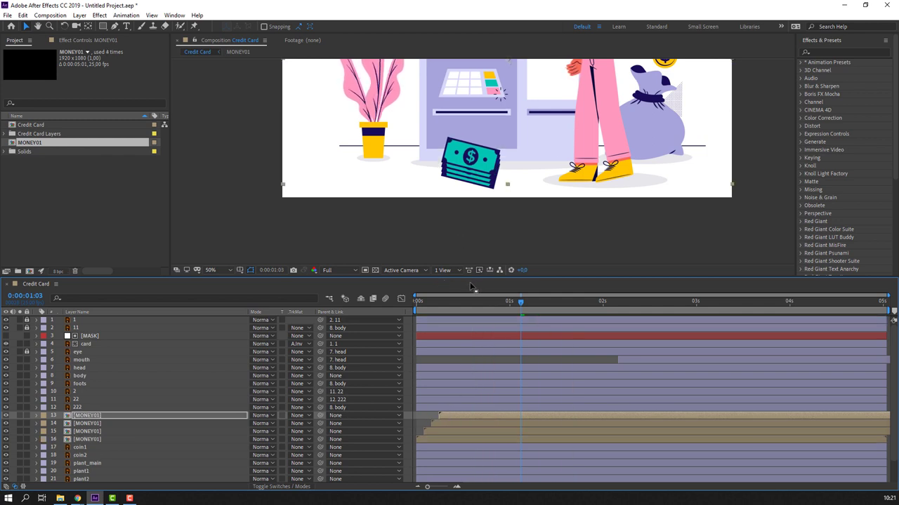
pyautogui.press('space')
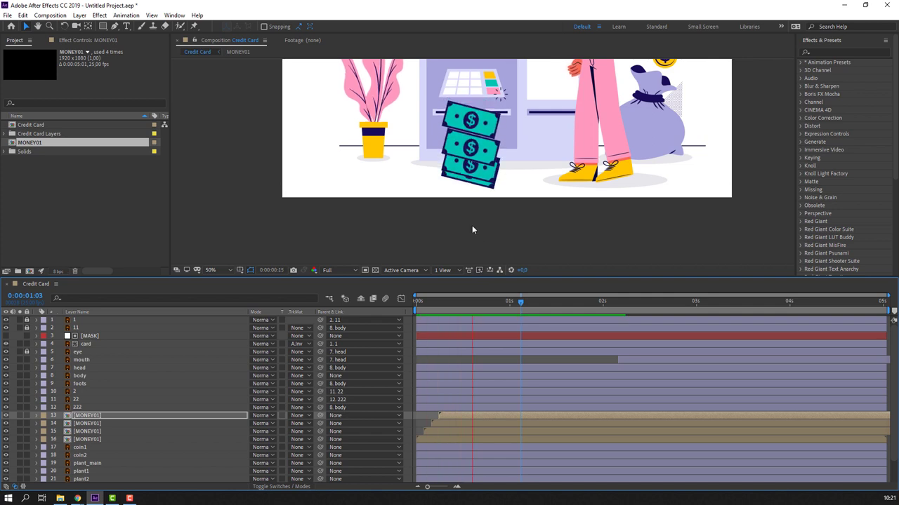
pyautogui.click(228, 271)
pyautogui.click(226, 288)
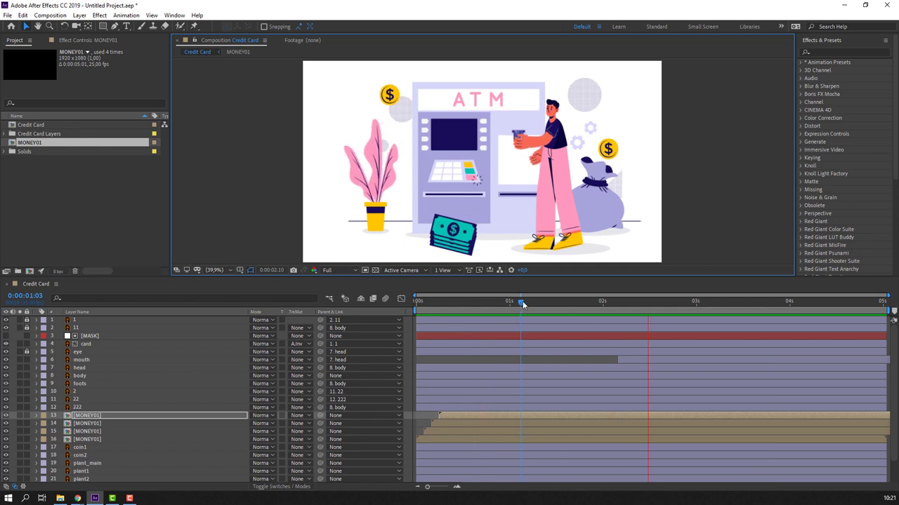
pyautogui.click(553, 302)
pyautogui.moveTo(565, 308)
pyautogui.mouseDown()
pyautogui.moveTo(696, 316)
pyautogui.moveTo(589, 320)
pyautogui.mouseUp()
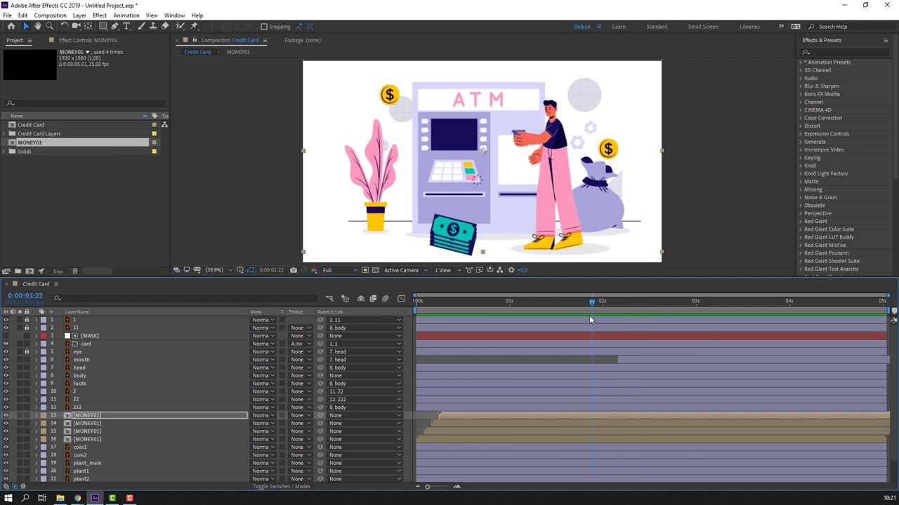
pyautogui.click(100, 440)
pyautogui.keyDown('shift'); pyautogui.click(99, 416); pyautogui.keyUp('shift')
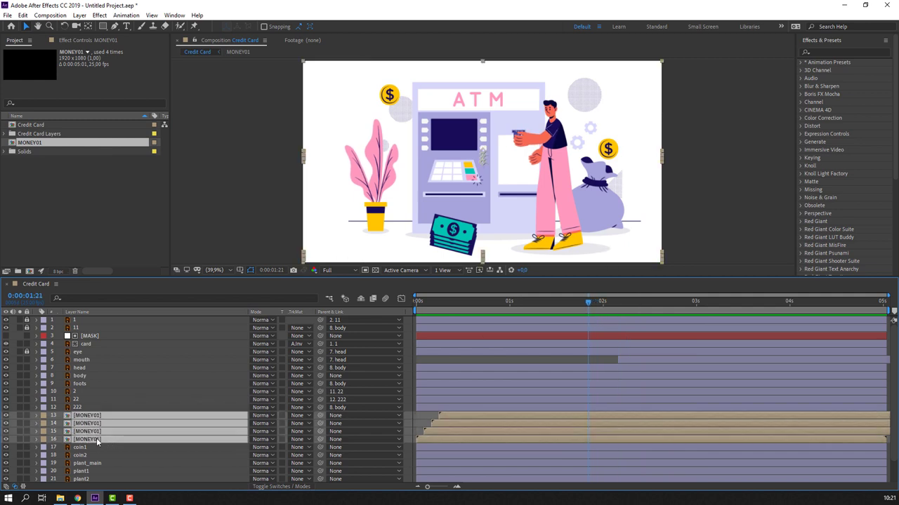
# - Keyframe Opacity from 100% to 0% on the four MONEY01 layers to fade the bills out
pyautogui.press('t')
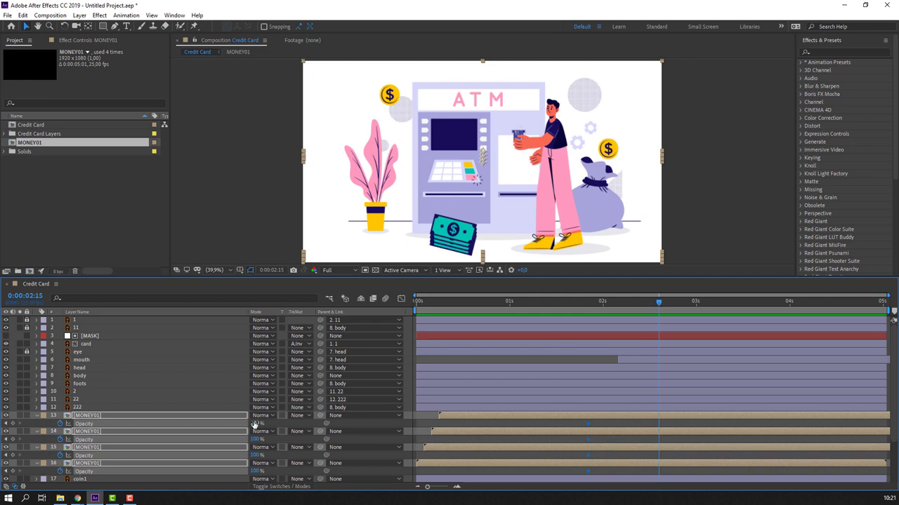
pyautogui.press('Return')
pyautogui.moveTo(659, 302)
pyautogui.mouseDown()
pyautogui.moveTo(461, 303)
pyautogui.moveTo(508, 309)
pyautogui.mouseUp()
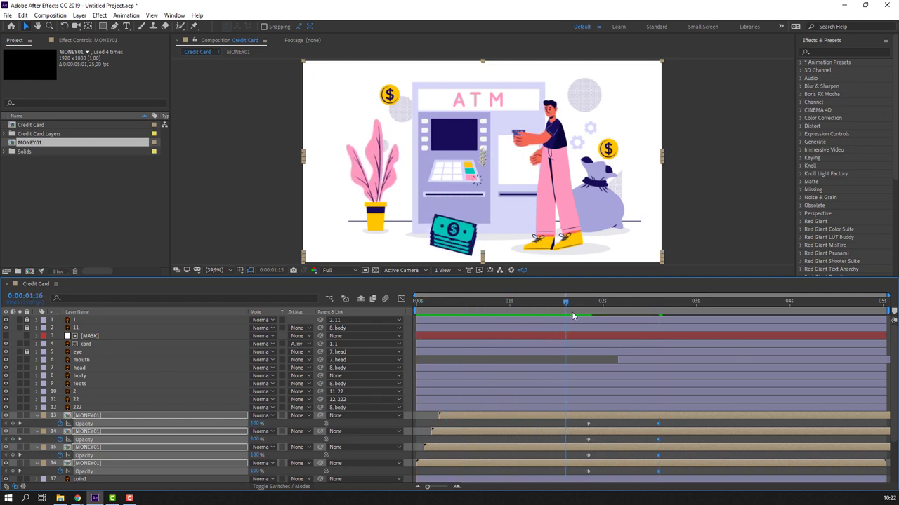
pyautogui.moveTo(573, 316); pyautogui.dragTo(672, 318)
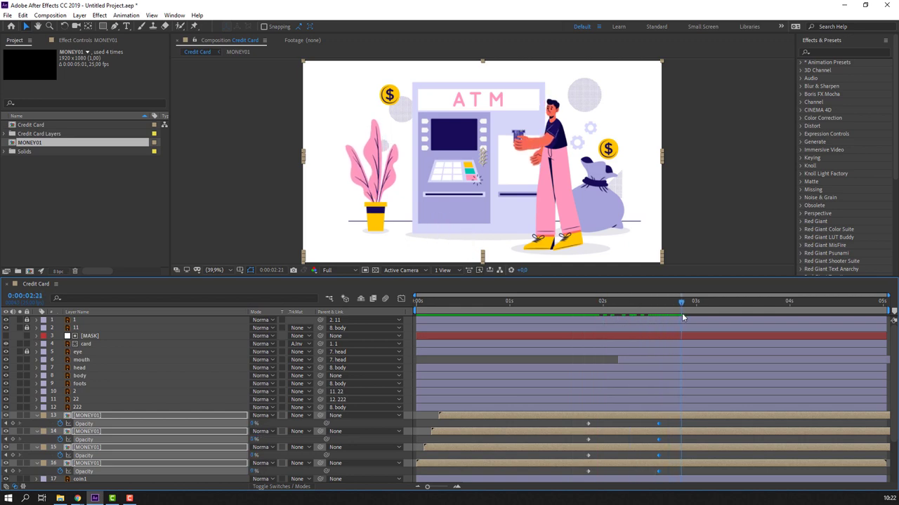
pyautogui.moveTo(710, 318); pyautogui.dragTo(674, 319)
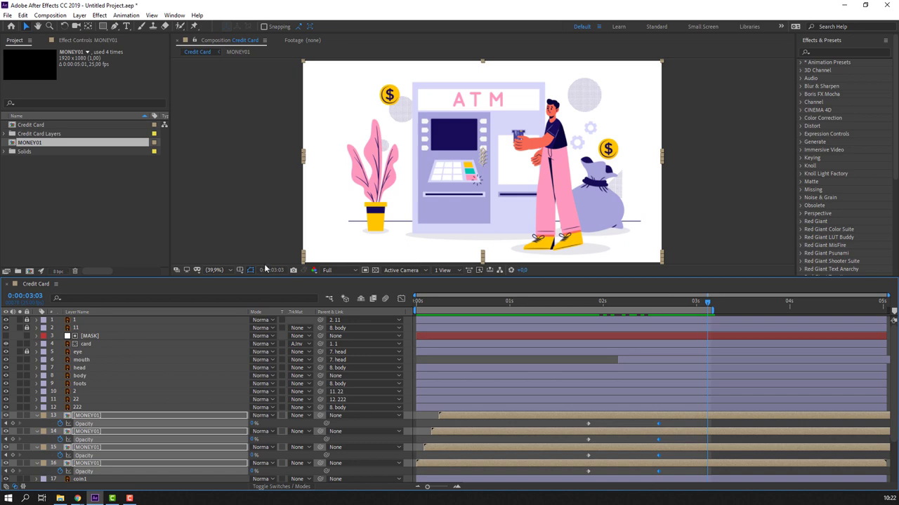
pyautogui.press('space')
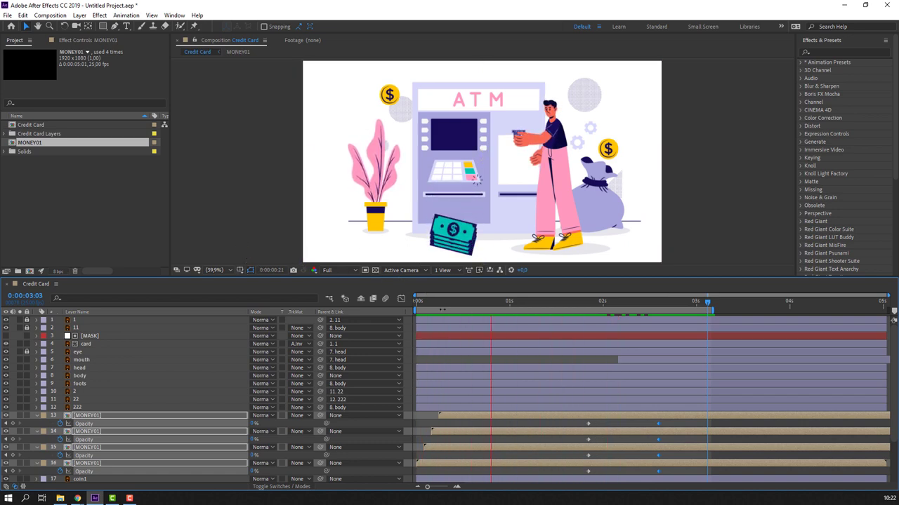
pyautogui.press('space')
# - Slide the four bill layers later, extend the work area to about 4 seconds, and nudge the fade keyframes
pyautogui.moveTo(417, 305)
pyautogui.mouseDown()
pyautogui.moveTo(477, 307)
pyautogui.moveTo(479, 340)
pyautogui.mouseUp()
pyautogui.moveTo(454, 420); pyautogui.dragTo(489, 421)
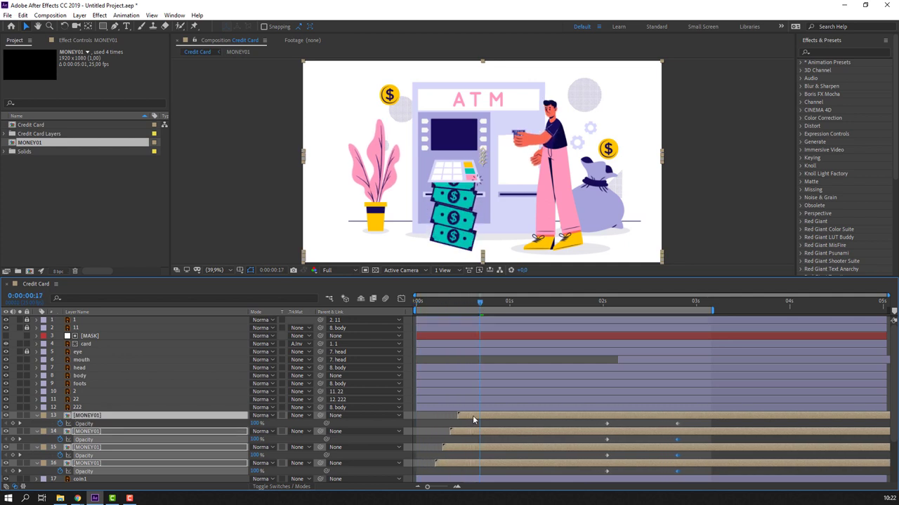
pyautogui.press('space')
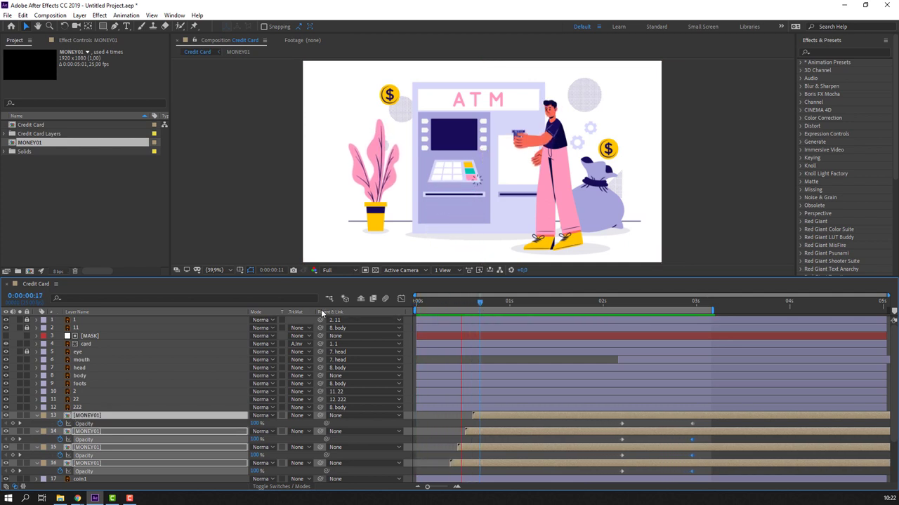
pyautogui.press('space')
pyautogui.moveTo(493, 416); pyautogui.dragTo(521, 415)
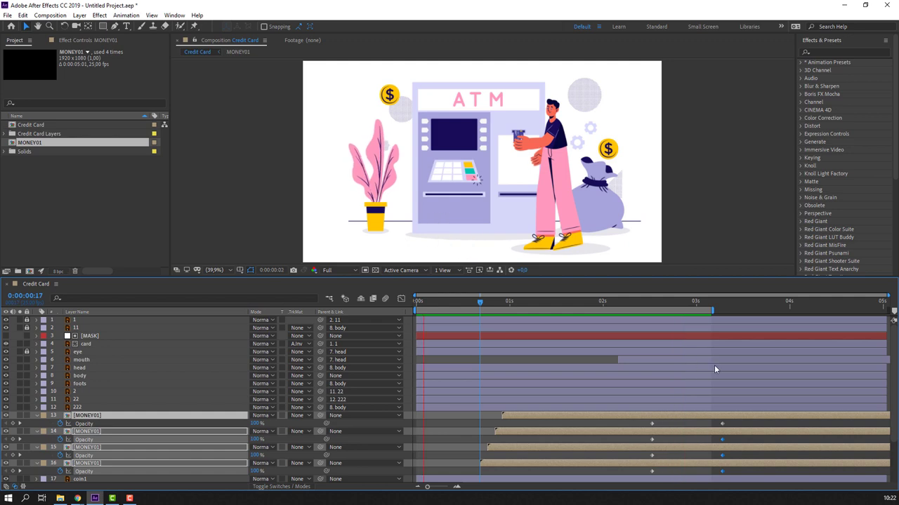
pyautogui.press('space')
pyautogui.moveTo(712, 310); pyautogui.dragTo(817, 309)
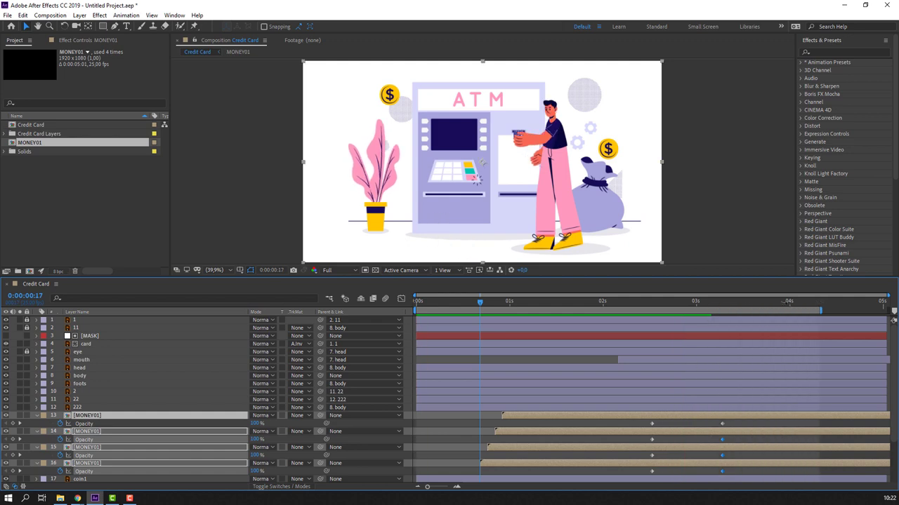
pyautogui.moveTo(667, 302); pyautogui.dragTo(742, 306)
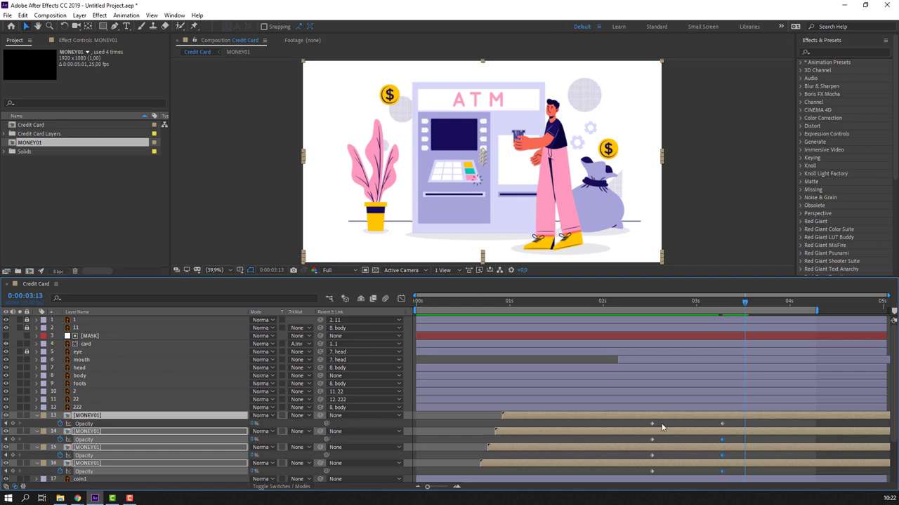
pyautogui.moveTo(645, 421)
pyautogui.mouseDown()
pyautogui.moveTo(726, 474)
pyautogui.moveTo(749, 471)
pyautogui.mouseUp()
pyautogui.press('space')
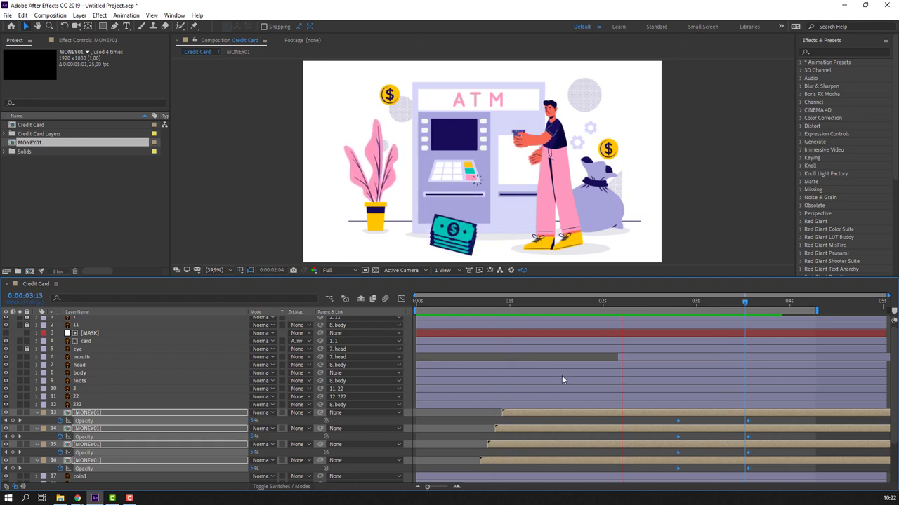
# - Check the fade timing around 0:00:02:13, then collapse all four MONEY01 layers' Opacity rows
pyautogui.click(650, 302)
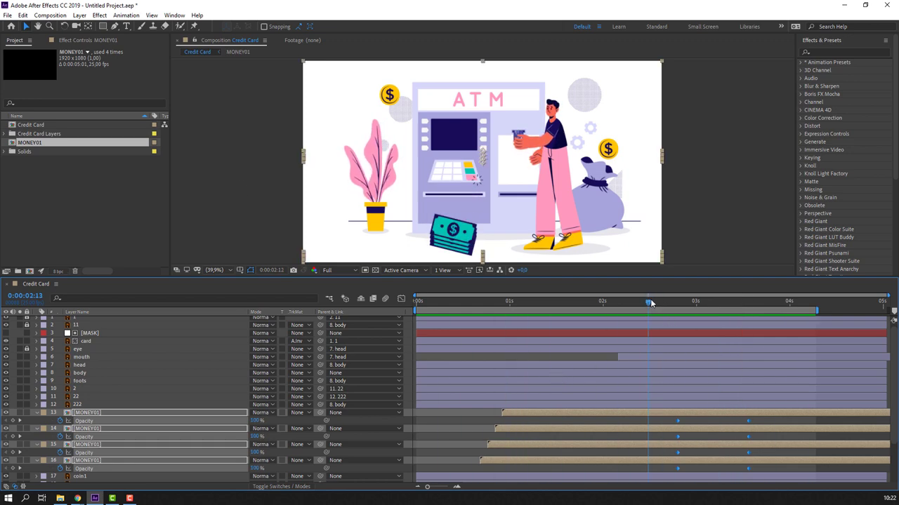
pyautogui.moveTo(688, 302); pyautogui.dragTo(550, 302)
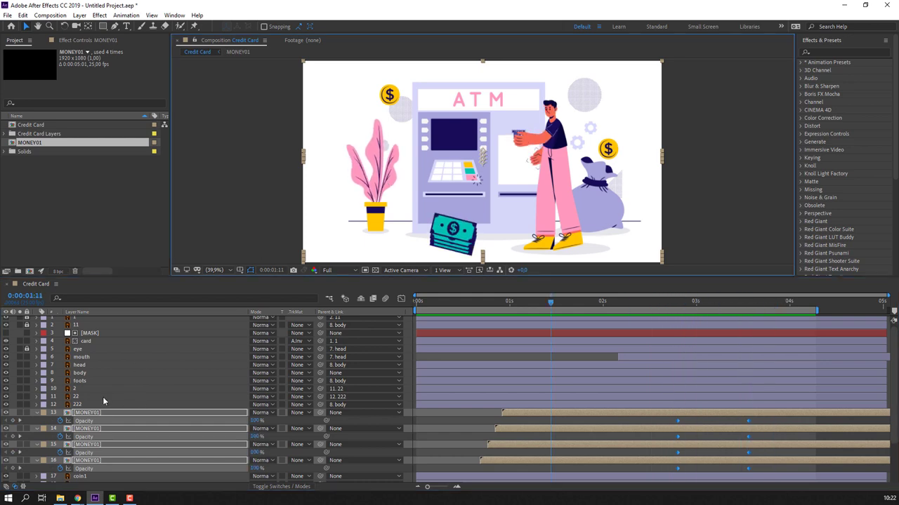
pyautogui.click(38, 418)
pyautogui.click(36, 412)
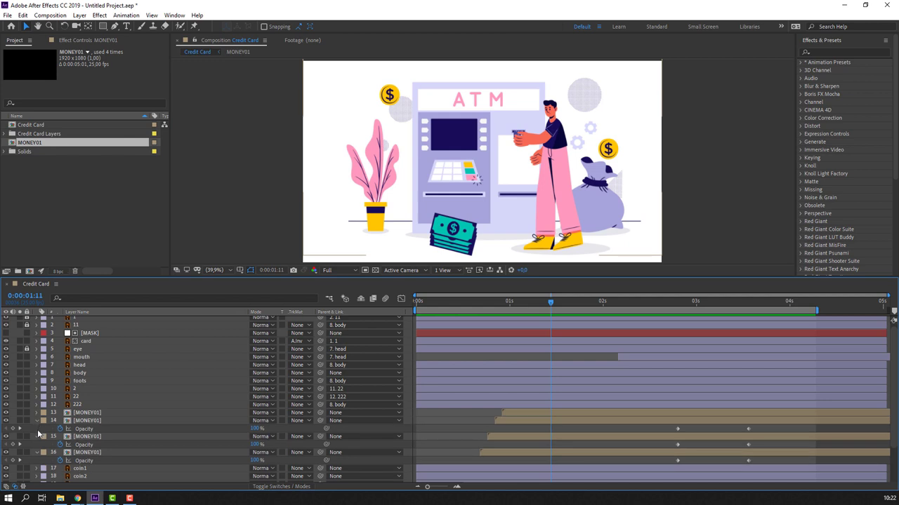
pyautogui.click(37, 420)
pyautogui.click(36, 428)
pyautogui.click(37, 436)
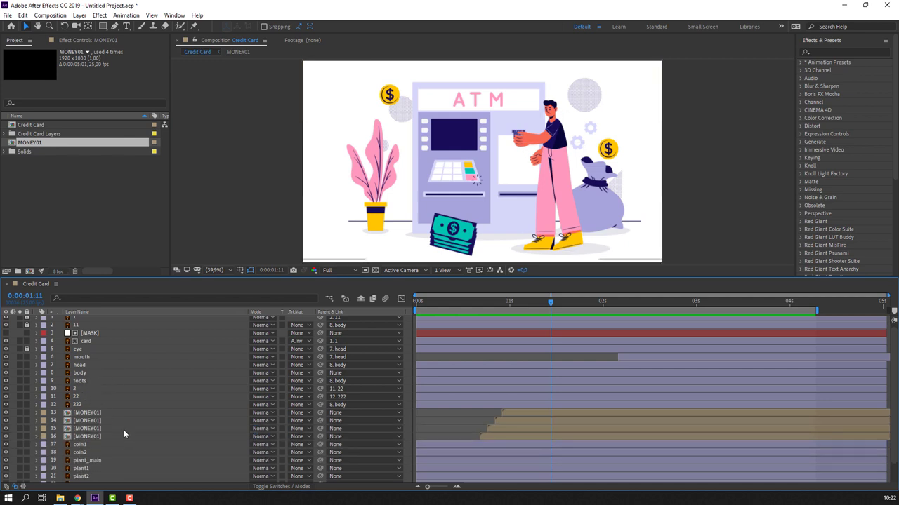
pyautogui.scroll(-1, 112, 439)
# - Add a wiggle(1,6) expression to coin1's Position and preview it
pyautogui.click(83, 424)
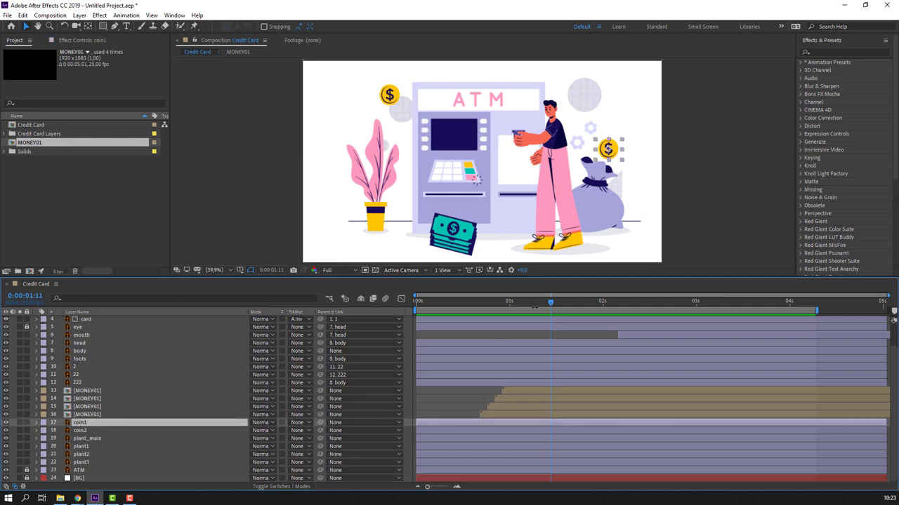
pyautogui.press('Home')
pyautogui.press('p')
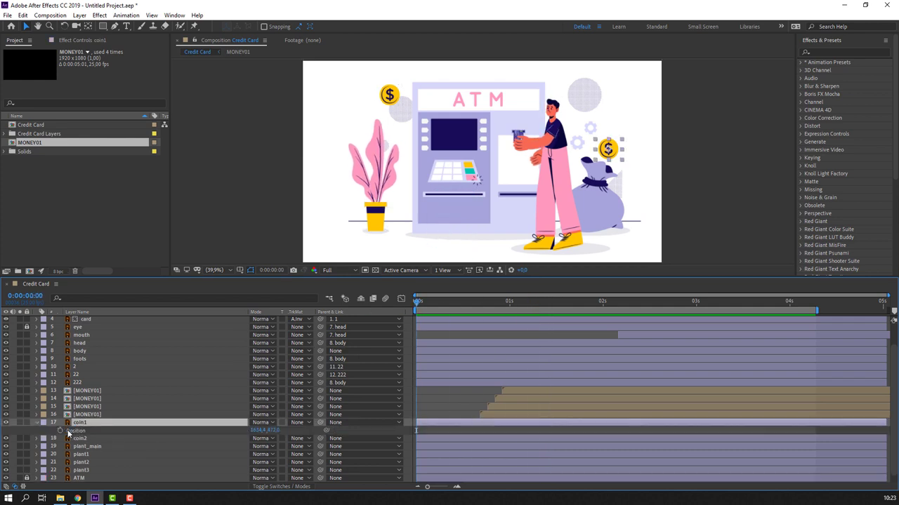
pyautogui.keyDown('alt'); pyautogui.click(60, 431); pyautogui.keyUp('alt')
pyautogui.write('wiggle(1,6)')
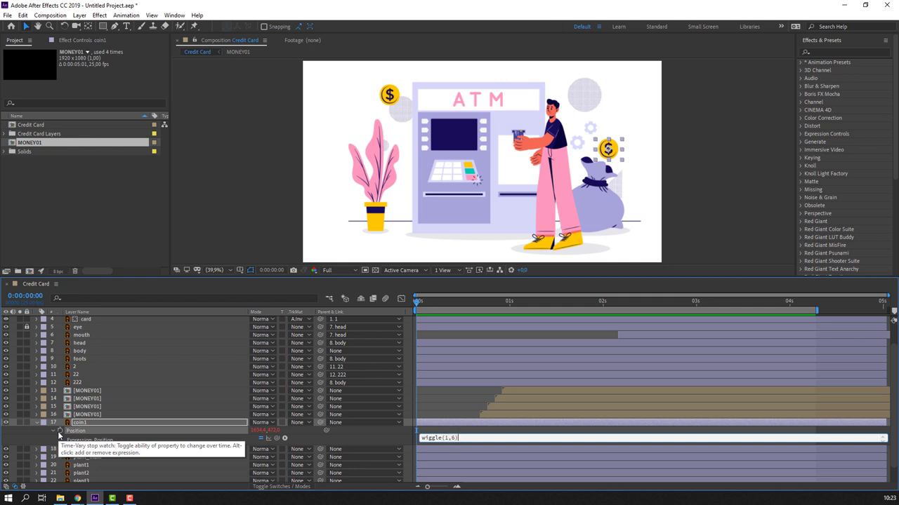
pyautogui.press('KP_Enter')
pyautogui.press('space')
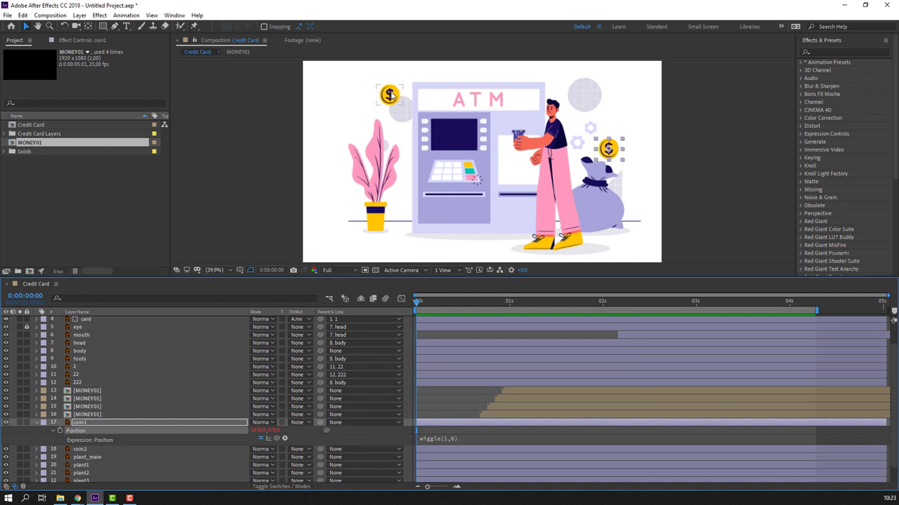
# - Add a wiggle(1,6) expression to coin2's Rotation and preview both coins
pyautogui.click(219, 450)
pyautogui.press('r')
pyautogui.keyDown('alt'); pyautogui.click(61, 458); pyautogui.keyUp('alt')
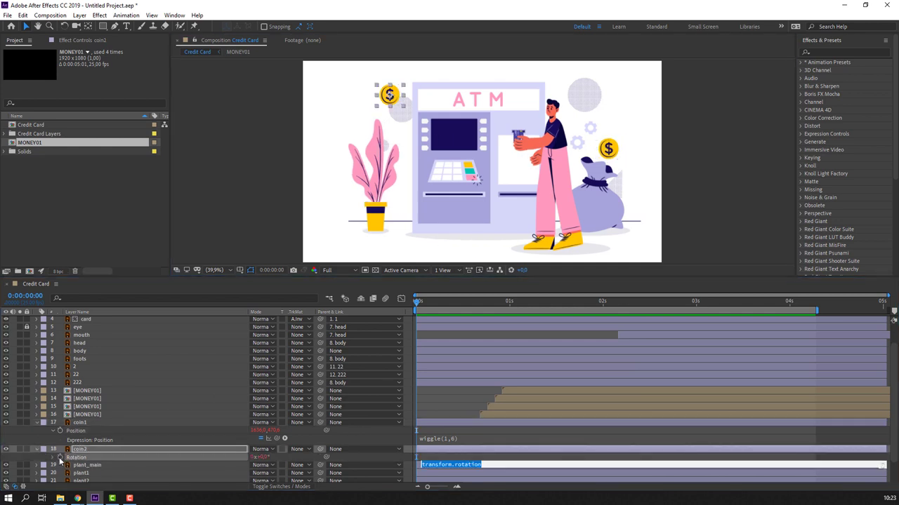
pyautogui.write('wiggle(1,6')
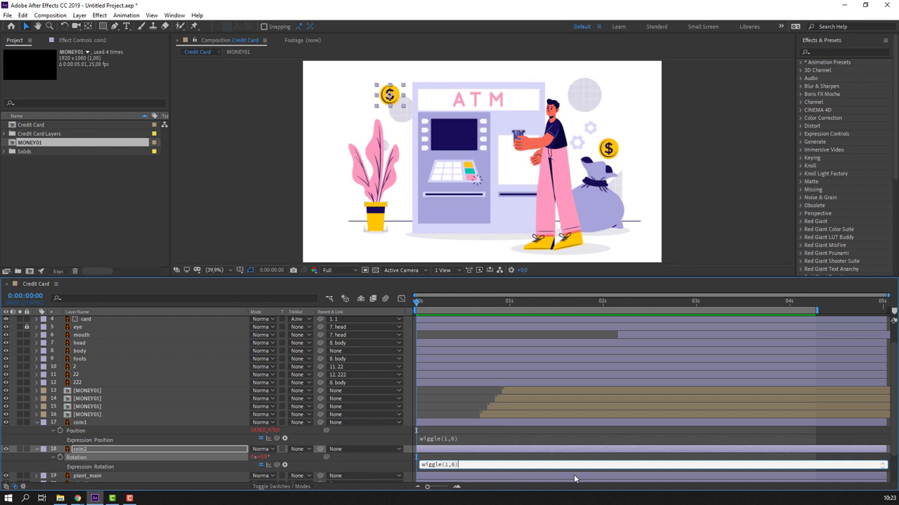
pyautogui.press('KP_Enter')
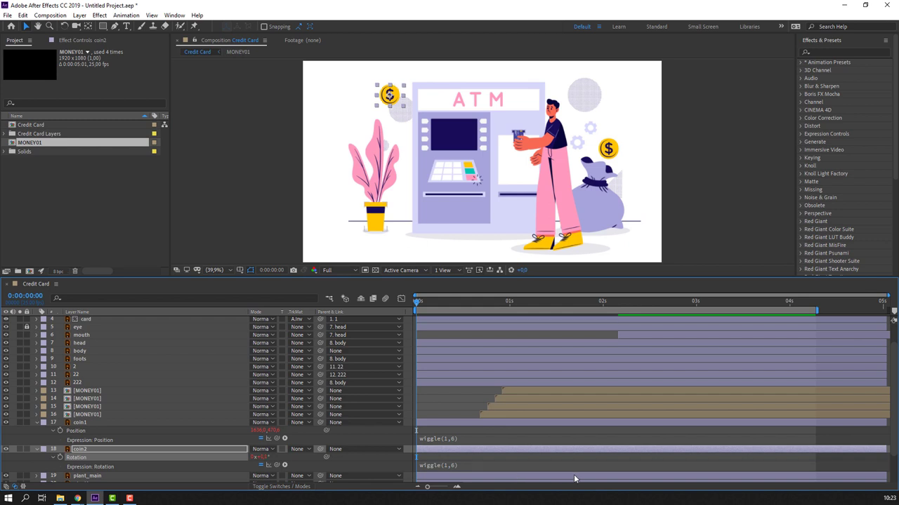
pyautogui.press('space')
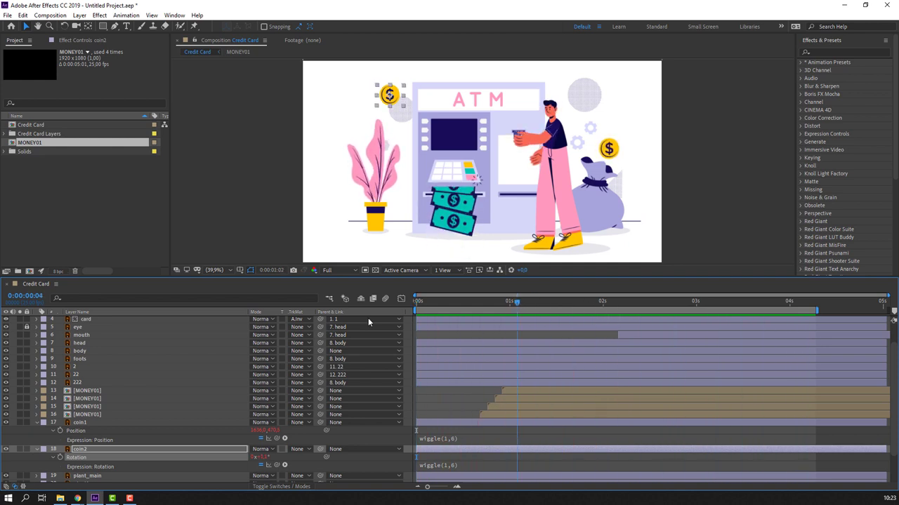
pyautogui.press('space')
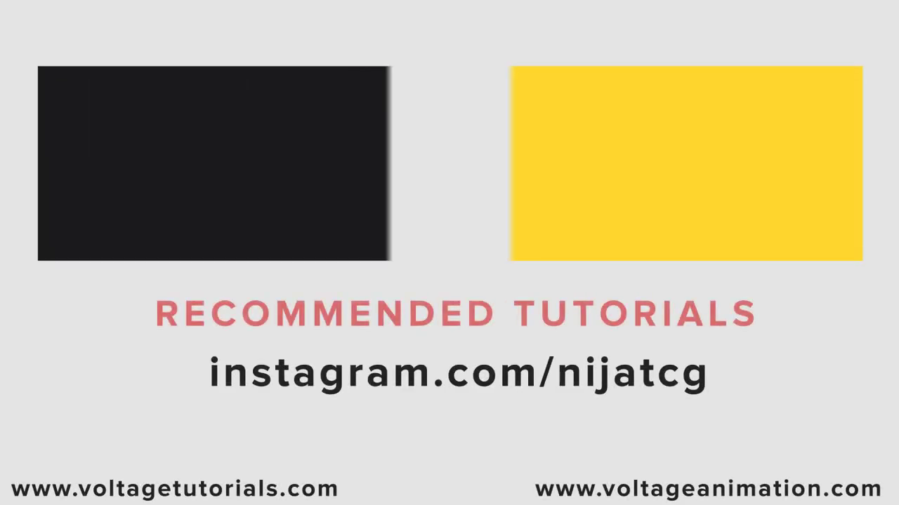